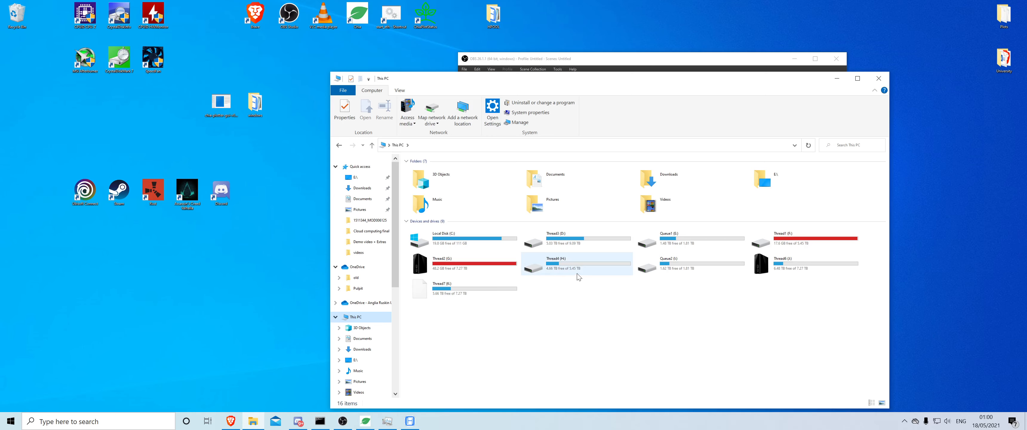
# Switch to Chia and examine the Add a Plot form, including its advanced options and the Exclude final directory setting
pyautogui.click(365, 420)
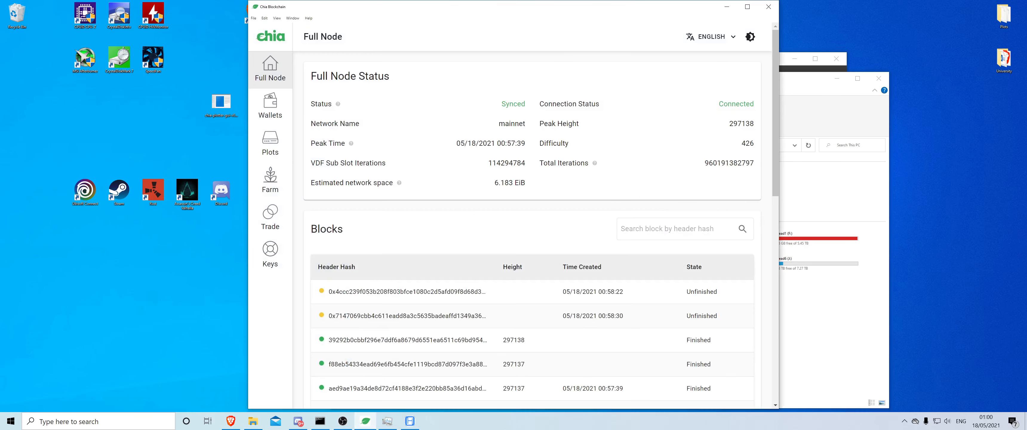
pyautogui.click(282, 148)
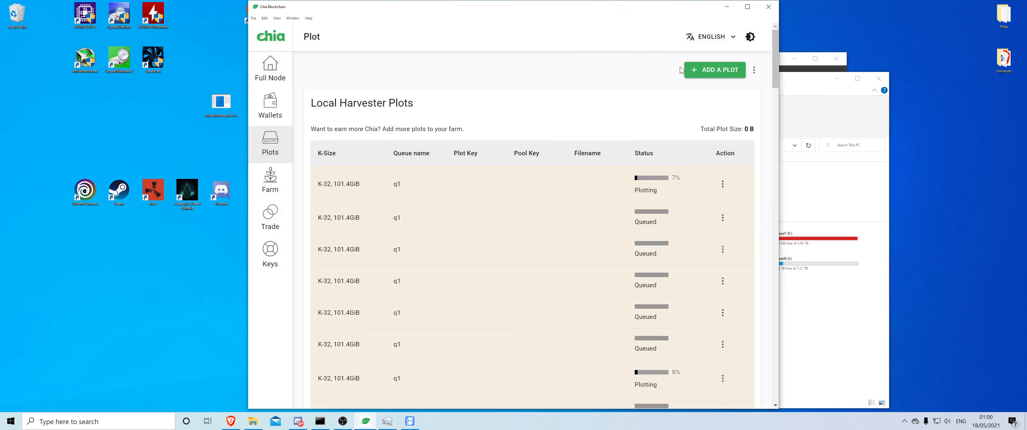
pyautogui.click(694, 74)
pyautogui.scroll(-5, 422, 252)
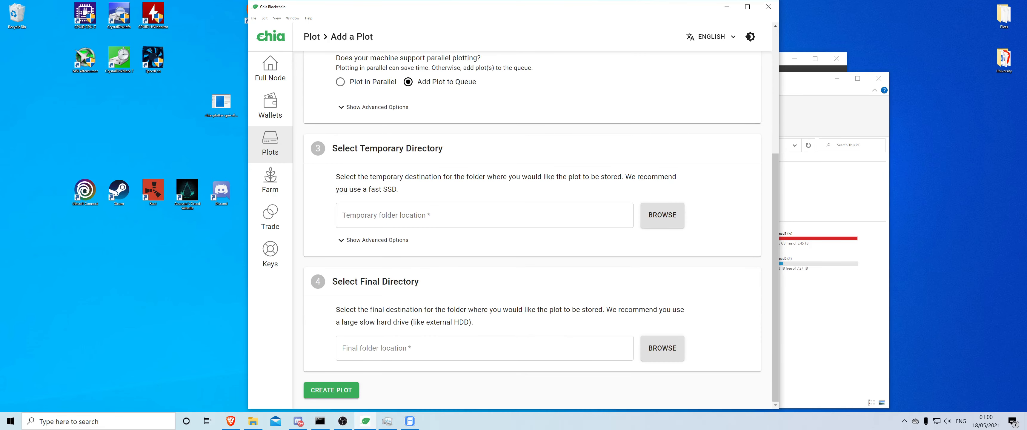
pyautogui.moveTo(329, 282); pyautogui.dragTo(348, 317)
pyautogui.scroll(2, 403, 200)
pyautogui.click(403, 199)
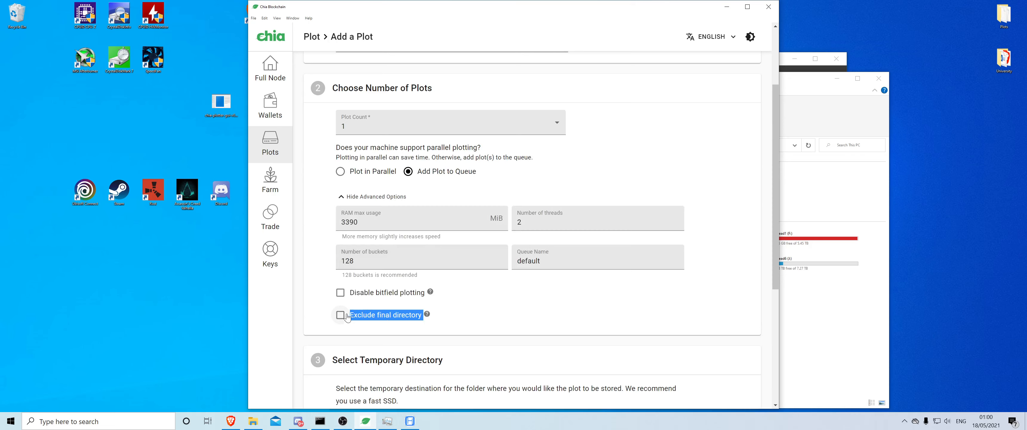
pyautogui.scroll(3, 348, 318)
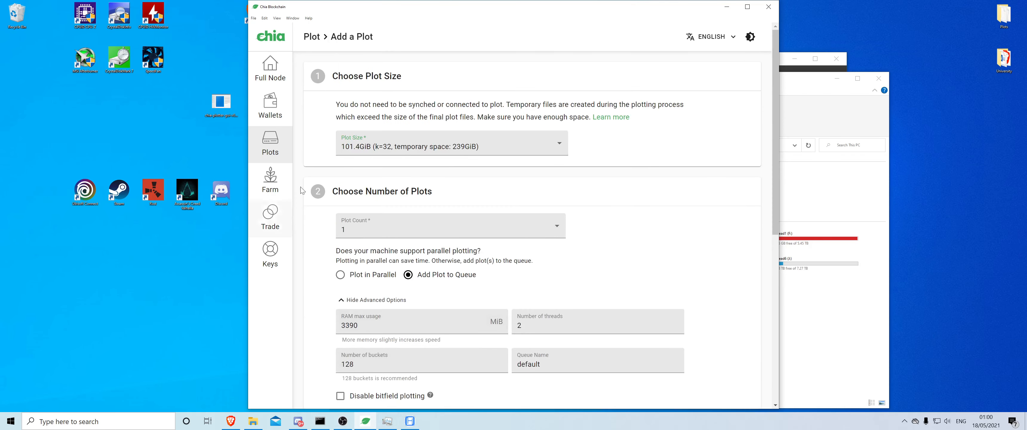
pyautogui.scroll(-7, 339, 183)
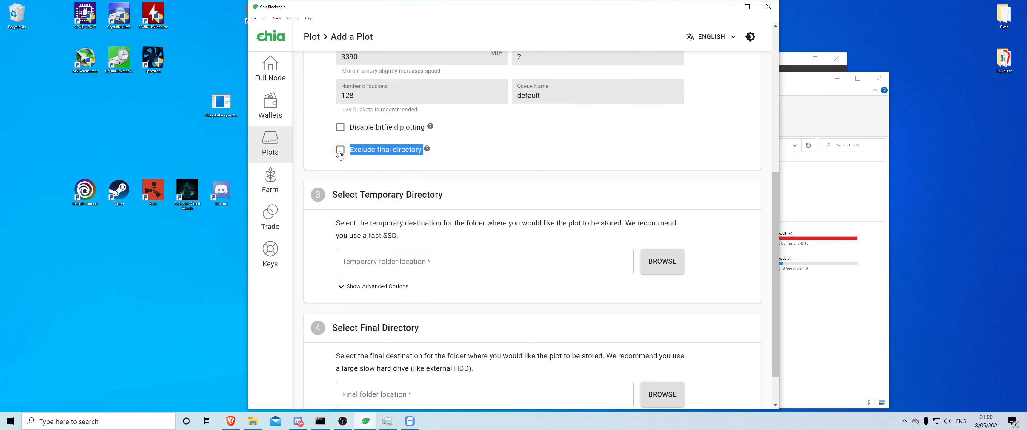
# Remove K:\Chia from the plot directories of the local harvester and close the directory dialog
pyautogui.click(270, 147)
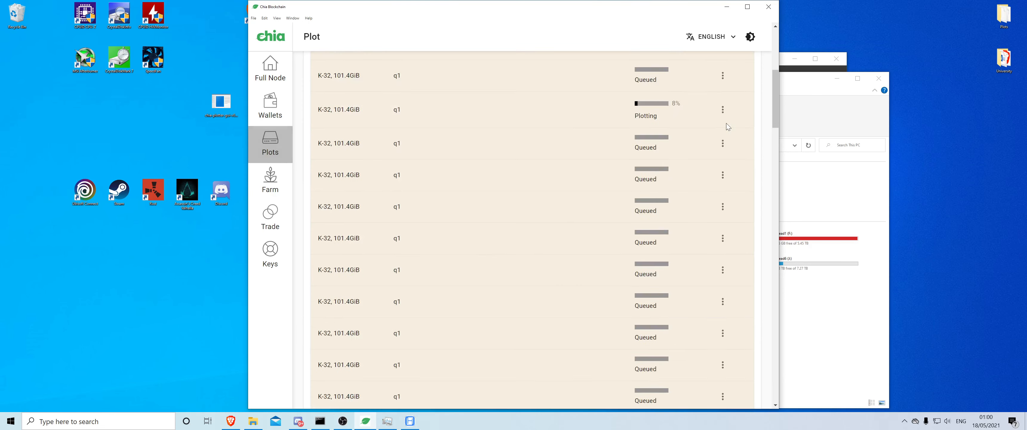
pyautogui.click(754, 70)
pyautogui.click(745, 79)
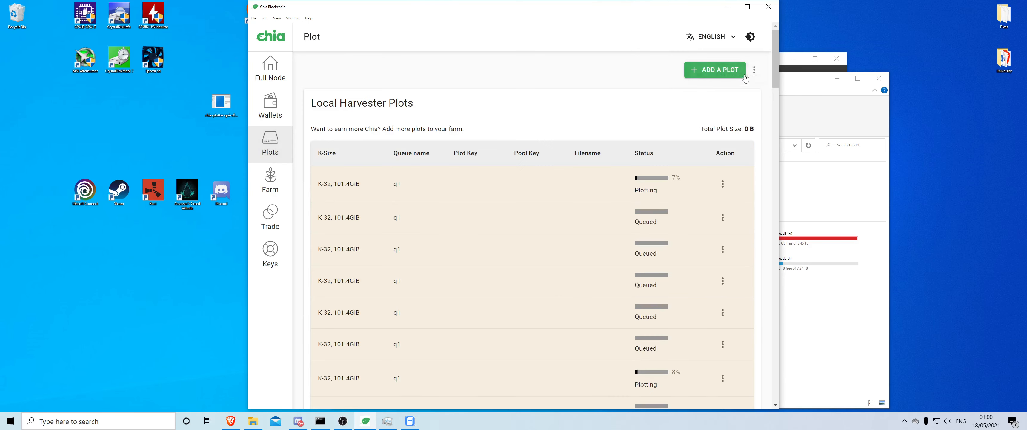
pyautogui.click(753, 70)
pyautogui.click(717, 86)
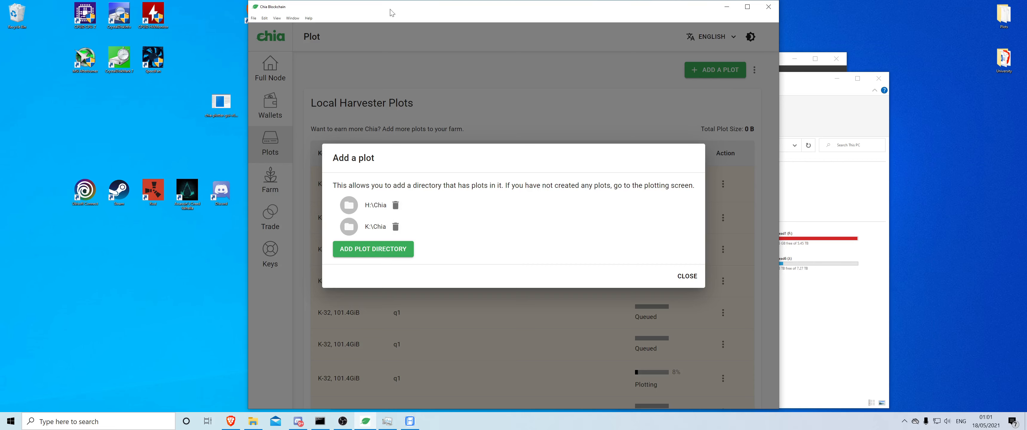
pyautogui.click(396, 226)
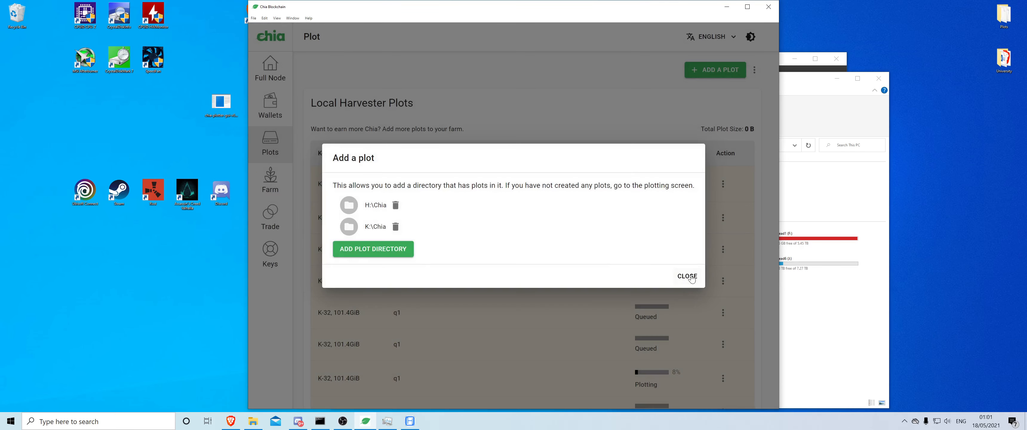
pyautogui.click(691, 276)
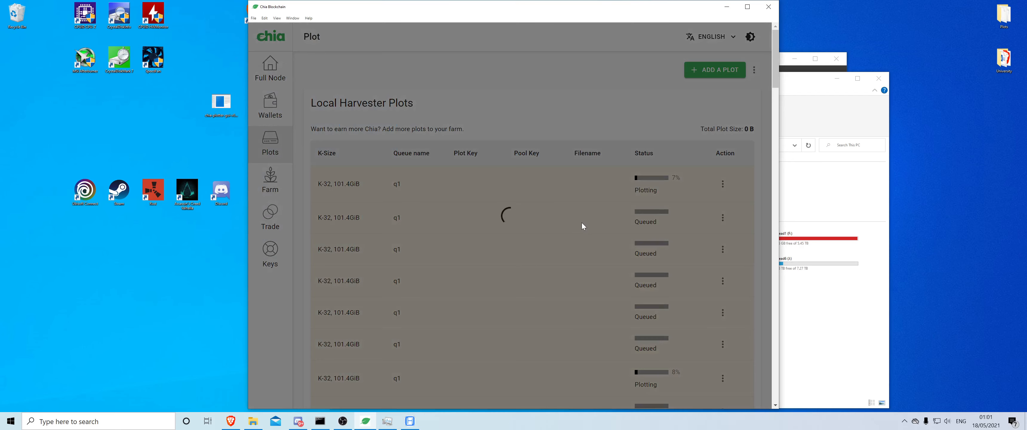
# Reopen the Add a Plot form, then switch to File Explorer and view the Chia folder on drive Thread4 (H:)
pyautogui.scroll(-4, 578, 222)
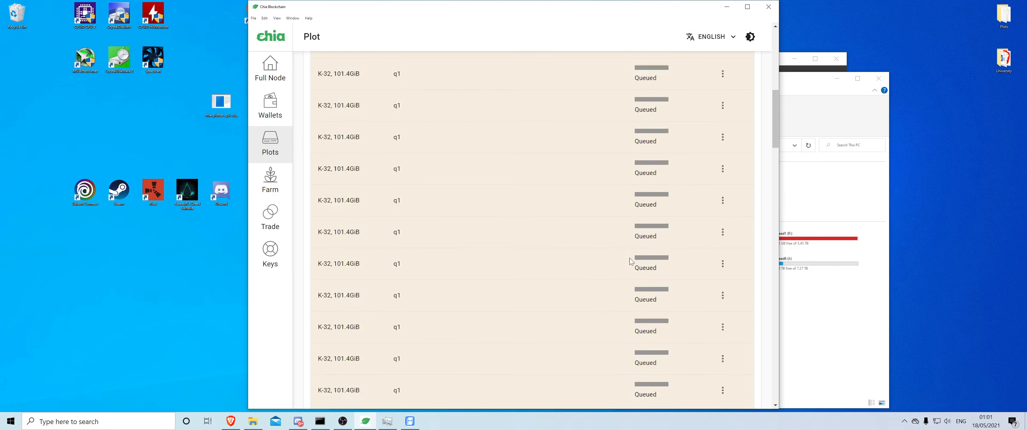
pyautogui.scroll(5, 674, 191)
pyautogui.click(714, 71)
pyautogui.click(840, 329)
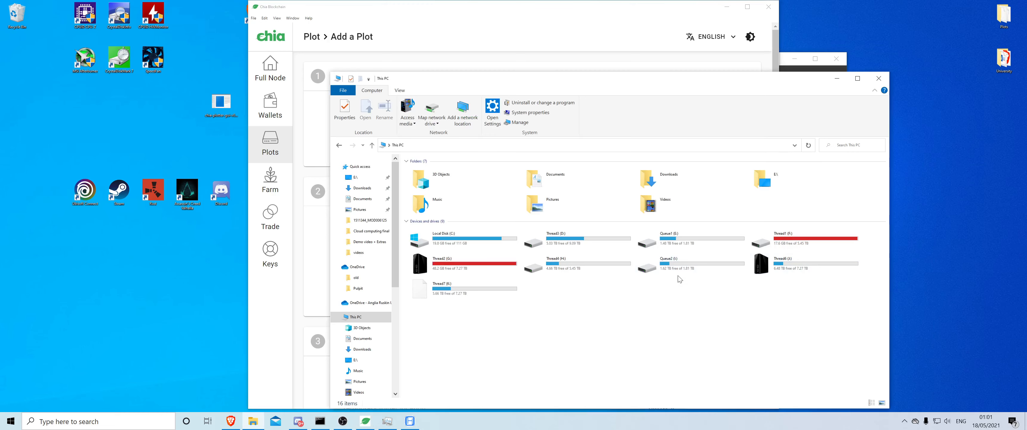
pyautogui.doubleClick(559, 264)
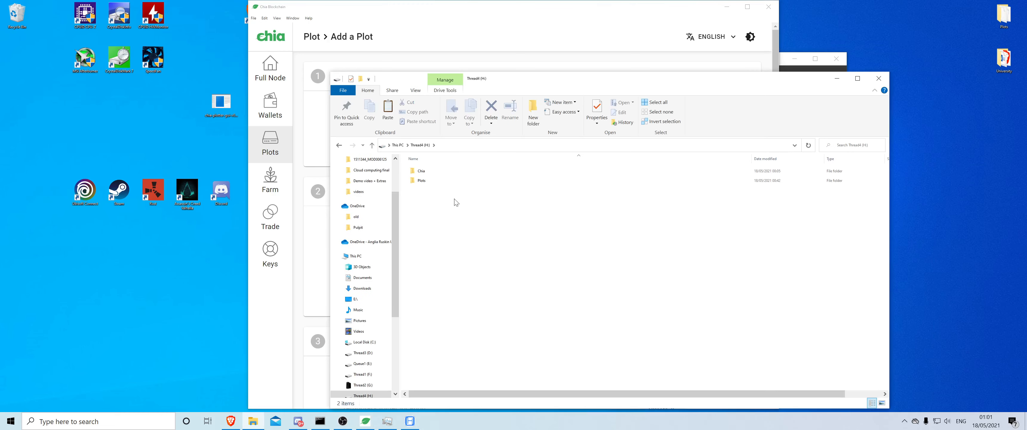
pyautogui.click(437, 175)
pyautogui.doubleClick(437, 174)
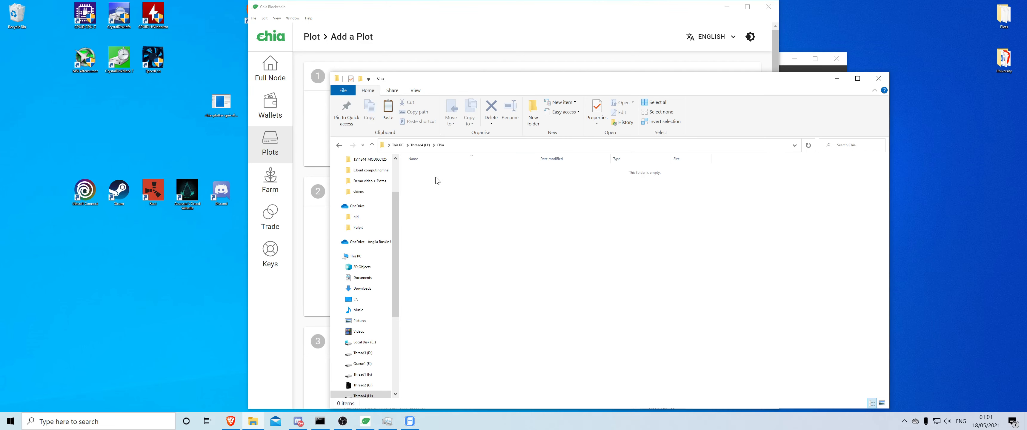
pyautogui.click(282, 321)
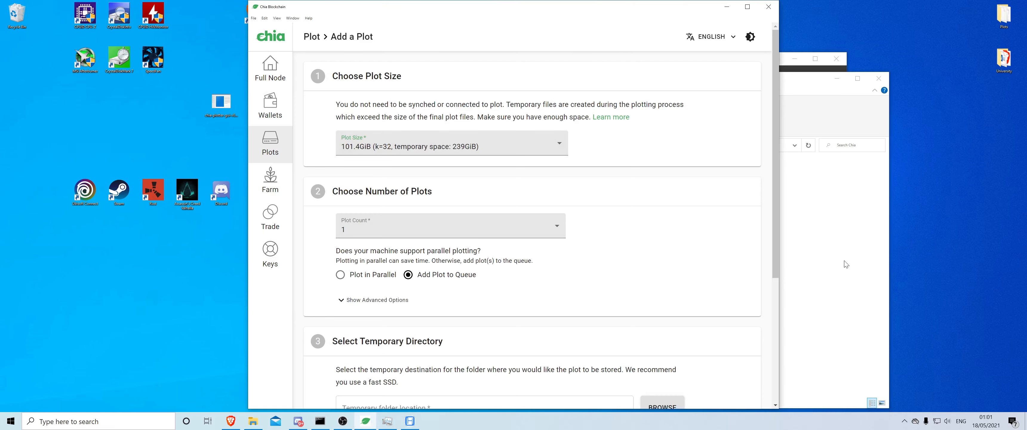
pyautogui.click(859, 272)
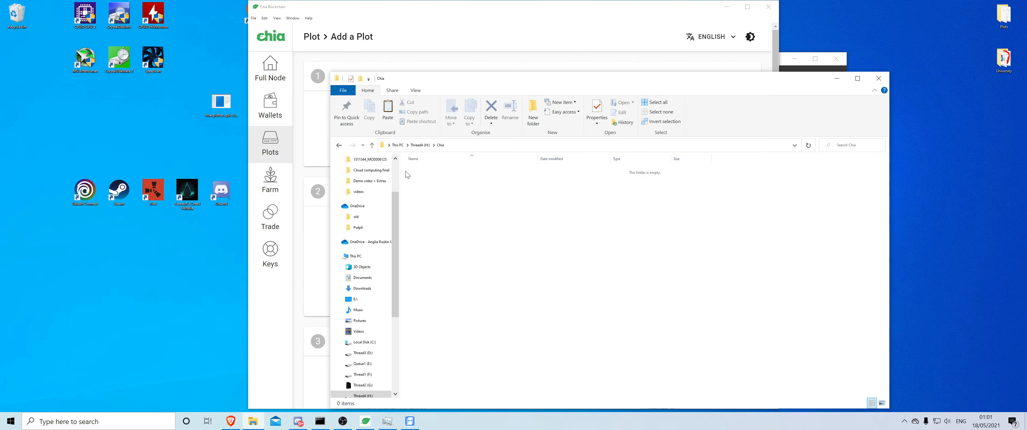
pyautogui.moveTo(406, 172); pyautogui.dragTo(752, 343)
pyautogui.click(407, 11)
pyautogui.click(810, 275)
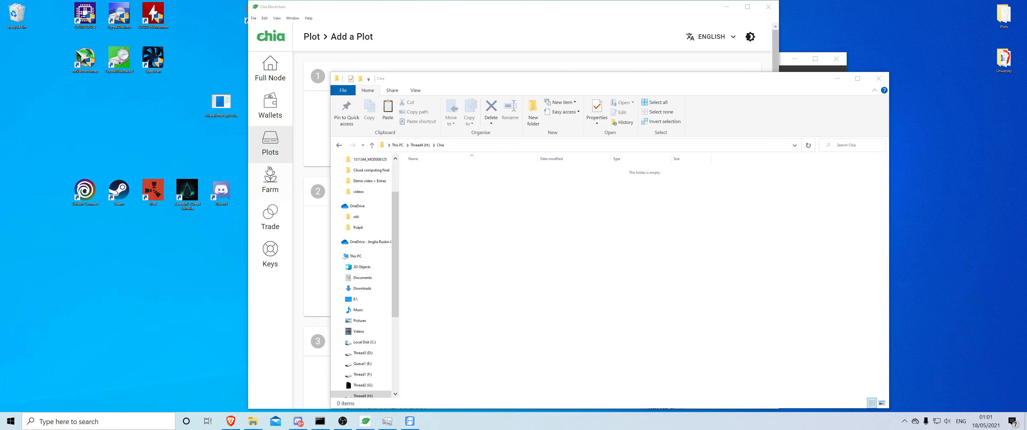
# Move the Chia window aside, view the HPool miner files in the desktop's windows folder, and close that folder
pyautogui.click(317, 9)
pyautogui.moveTo(317, 9); pyautogui.dragTo(432, 11)
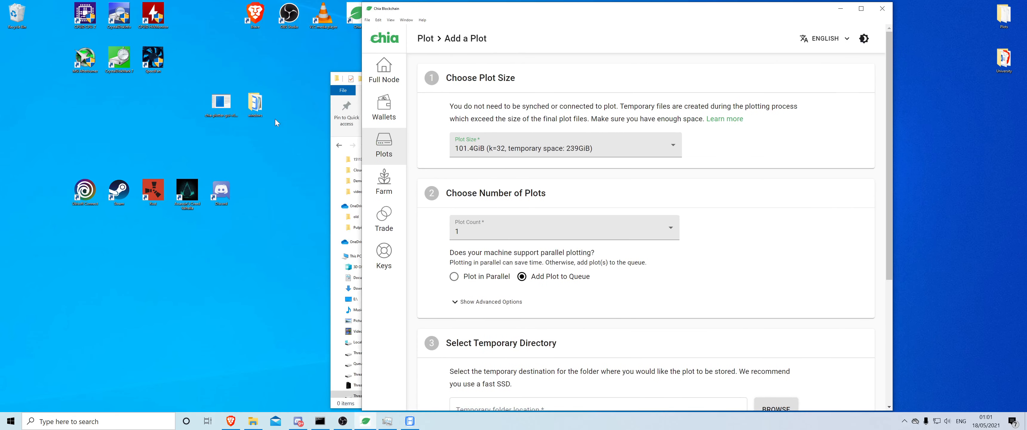
pyautogui.doubleClick(255, 103)
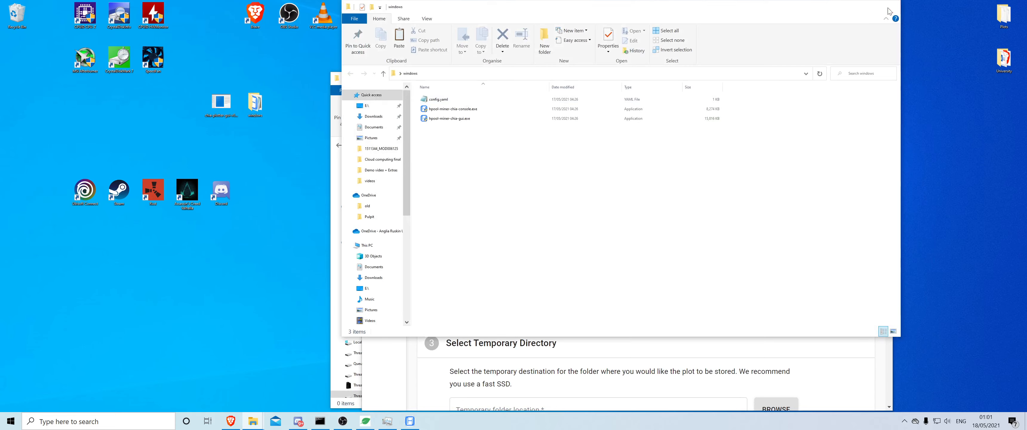
pyautogui.click(889, 7)
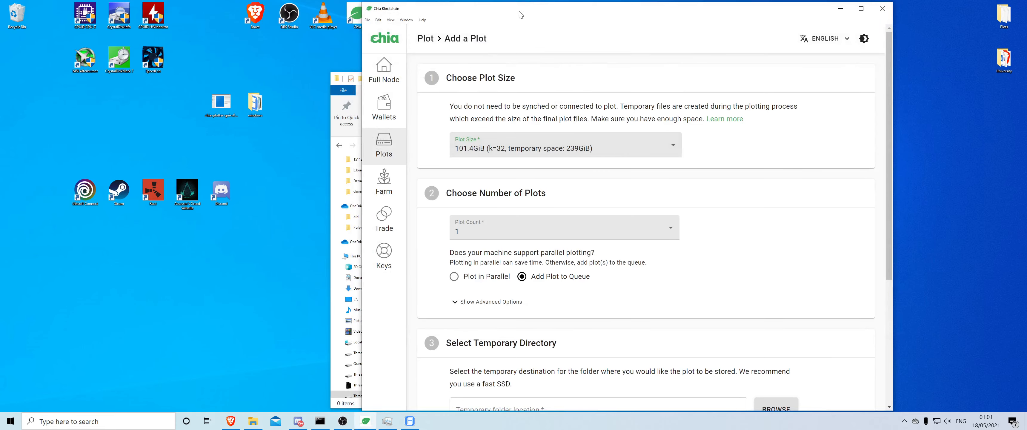
# Uncover File Explorer and view all plot files in the Plots folder on drive Thread4 (H:)
pyautogui.moveTo(517, 11); pyautogui.dragTo(779, 15)
pyautogui.click(474, 225)
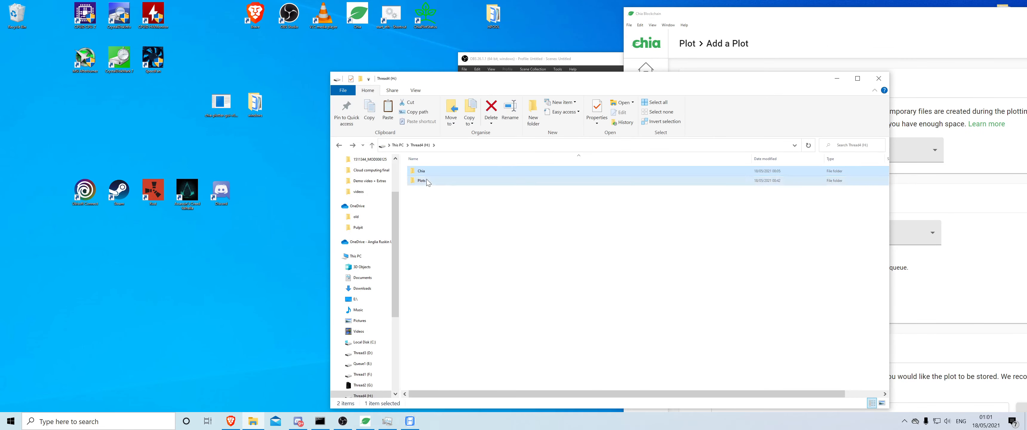
pyautogui.doubleClick(446, 185)
pyautogui.moveTo(486, 306); pyautogui.dragTo(424, 157)
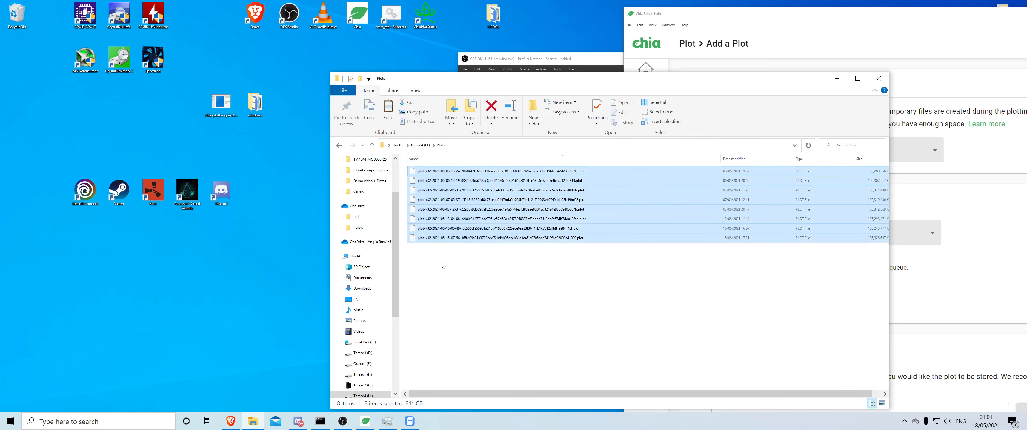
pyautogui.click(721, 64)
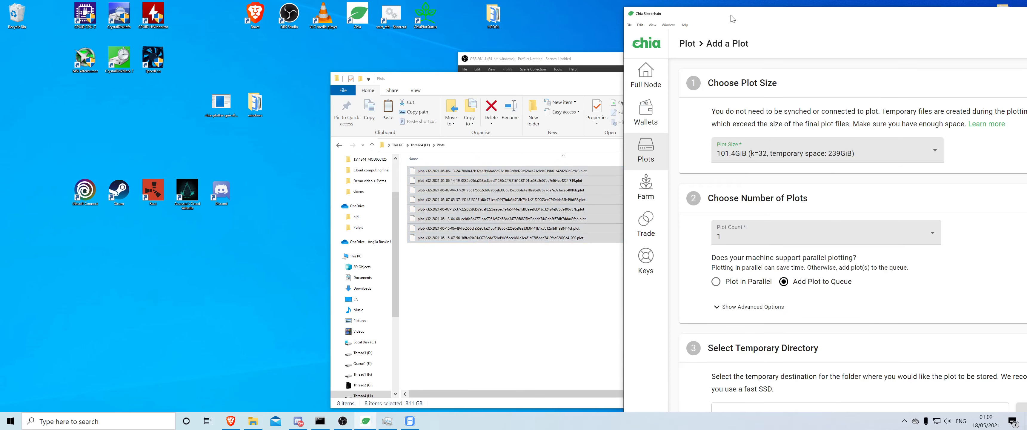
pyautogui.moveTo(732, 16); pyautogui.dragTo(504, 31)
pyautogui.click(386, 84)
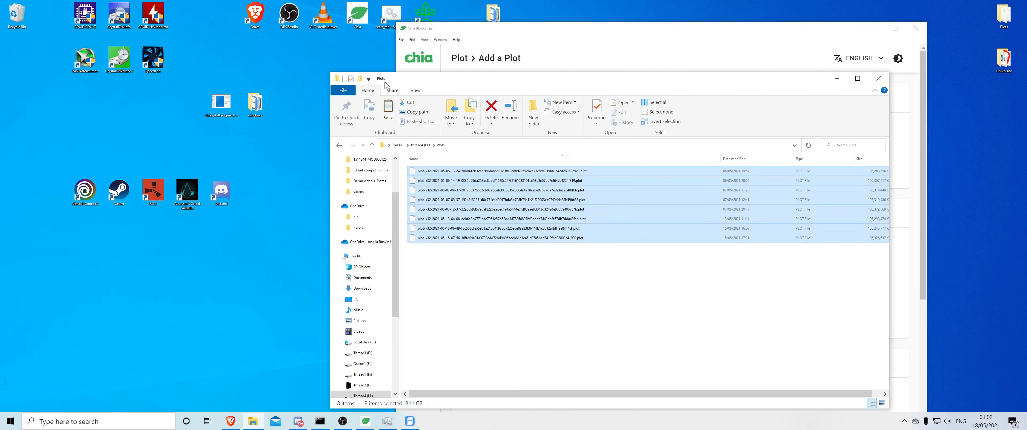
# Try to move all plot files from the Plots folder on drive Thread4 (H:) into its Chia folder
pyautogui.click(419, 145)
pyautogui.doubleClick(428, 182)
pyautogui.moveTo(462, 266); pyautogui.dragTo(438, 191)
pyautogui.click(448, 283)
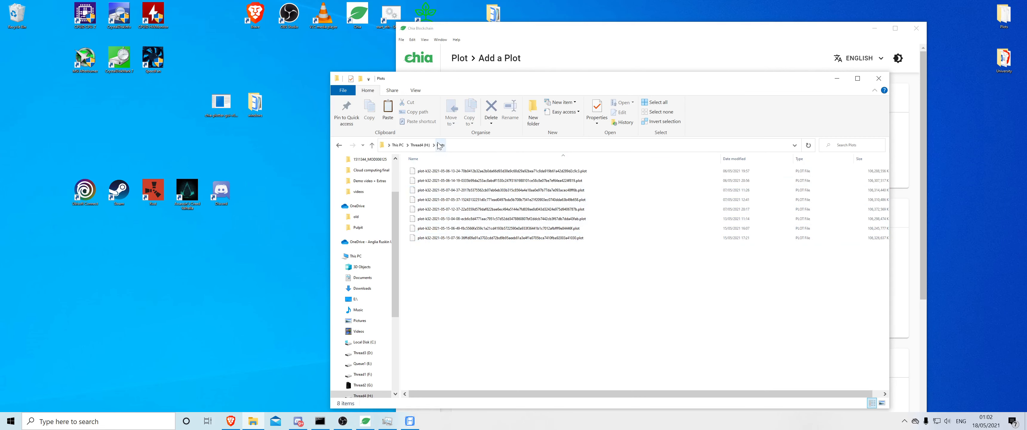
pyautogui.moveTo(435, 254); pyautogui.dragTo(454, 168)
pyautogui.rightClick(453, 185)
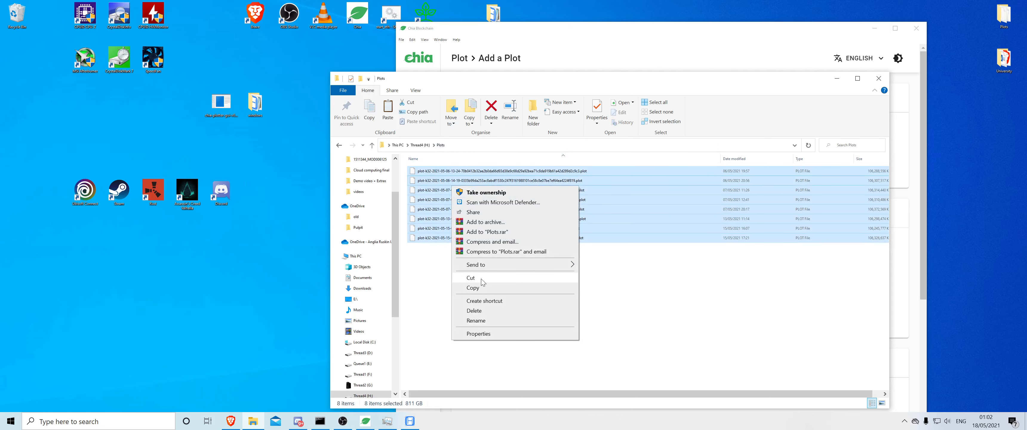
pyautogui.click(470, 278)
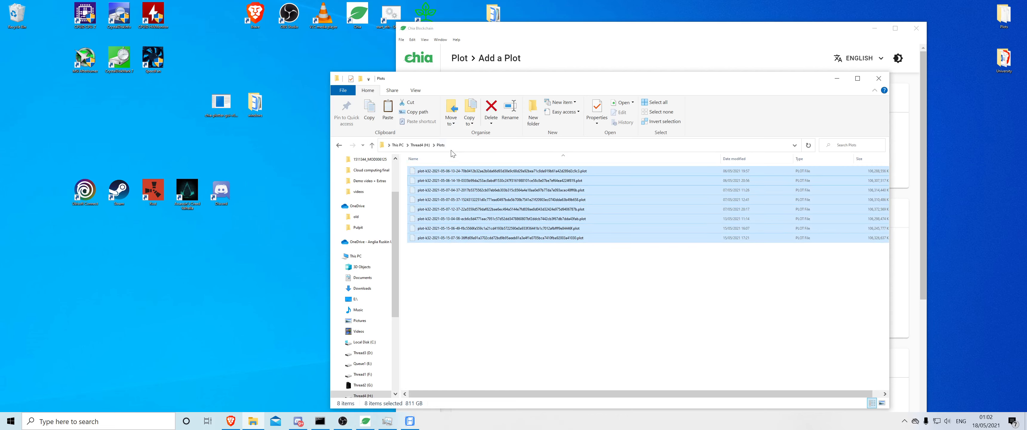
pyautogui.click(414, 146)
pyautogui.doubleClick(424, 179)
pyautogui.rightClick(427, 180)
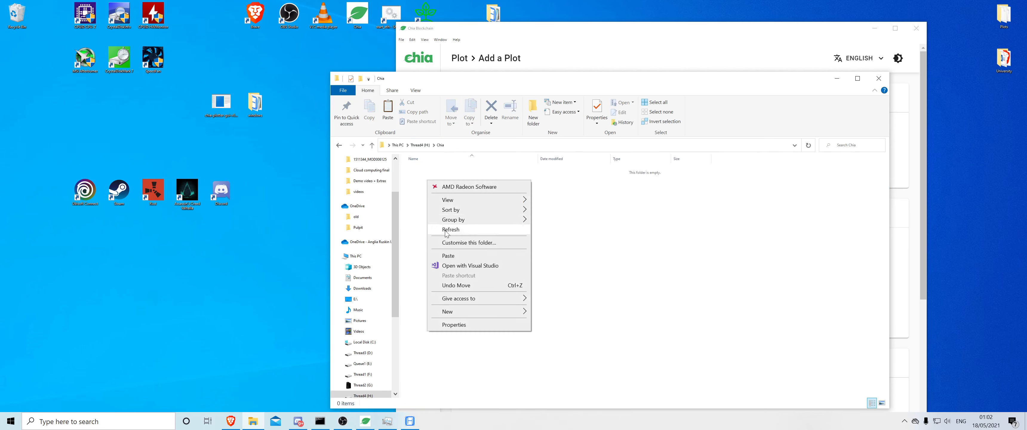
pyautogui.click(448, 255)
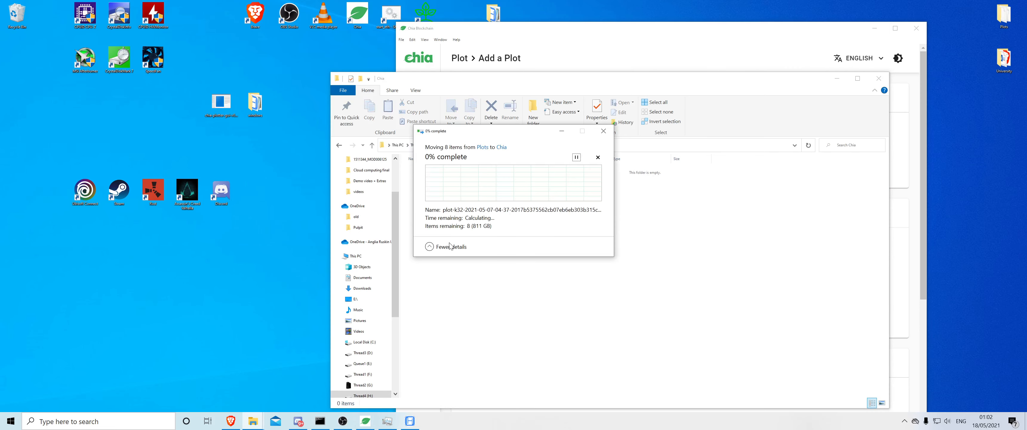
pyautogui.moveTo(449, 137); pyautogui.dragTo(604, 166)
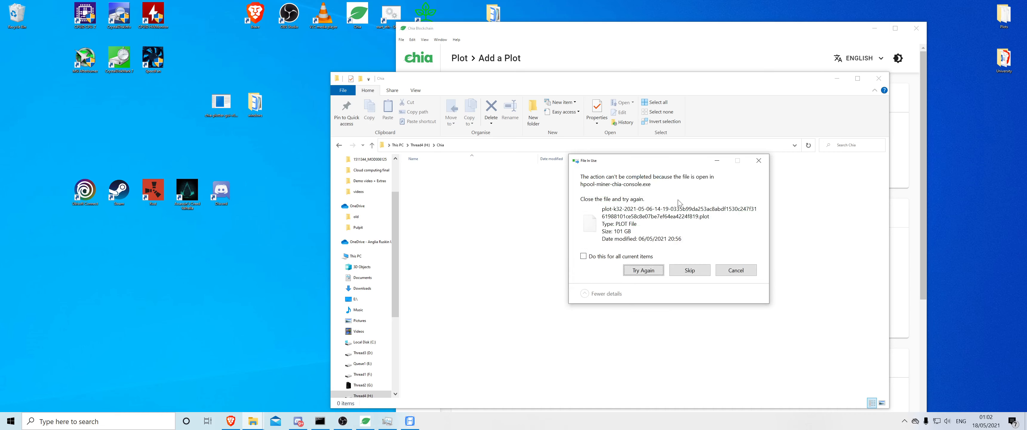
# Recheck the plot files in the Plots folder on H: and look at the HPool miner console
pyautogui.click(420, 145)
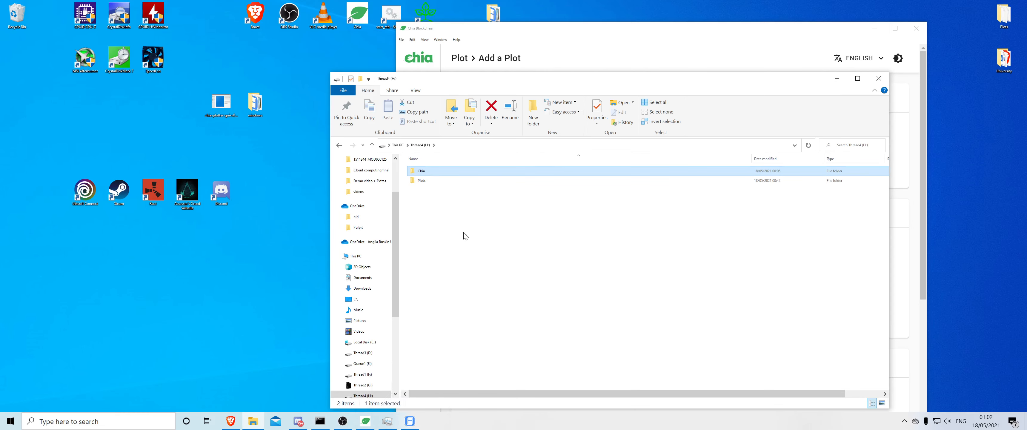
pyautogui.doubleClick(422, 181)
pyautogui.moveTo(492, 273); pyautogui.dragTo(425, 169)
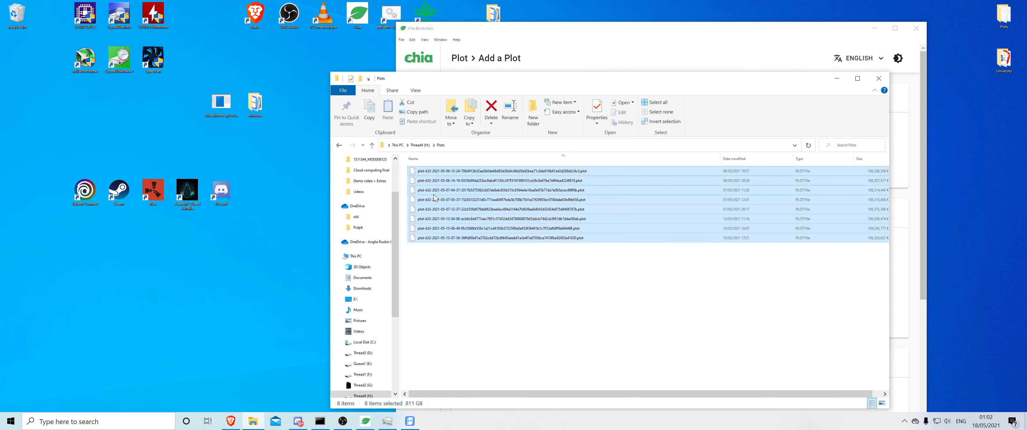
pyautogui.click(422, 145)
pyautogui.click(410, 421)
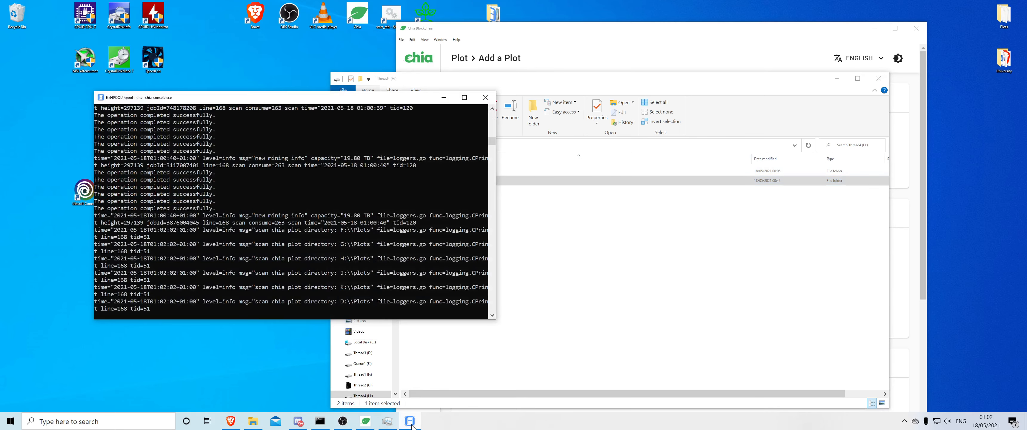
pyautogui.click(410, 422)
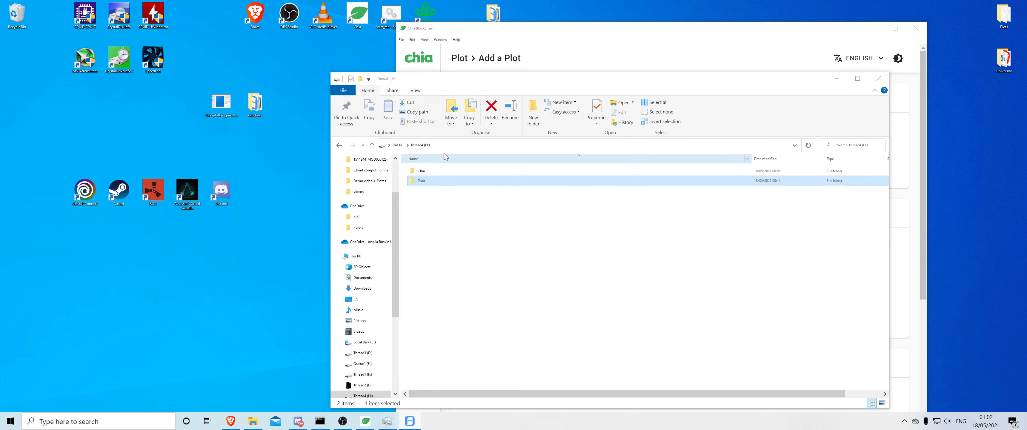
# Move the File Explorer window and the Chia window aside so both stay partly in view
pyautogui.moveTo(479, 90); pyautogui.dragTo(282, 71)
pyautogui.click(763, 167)
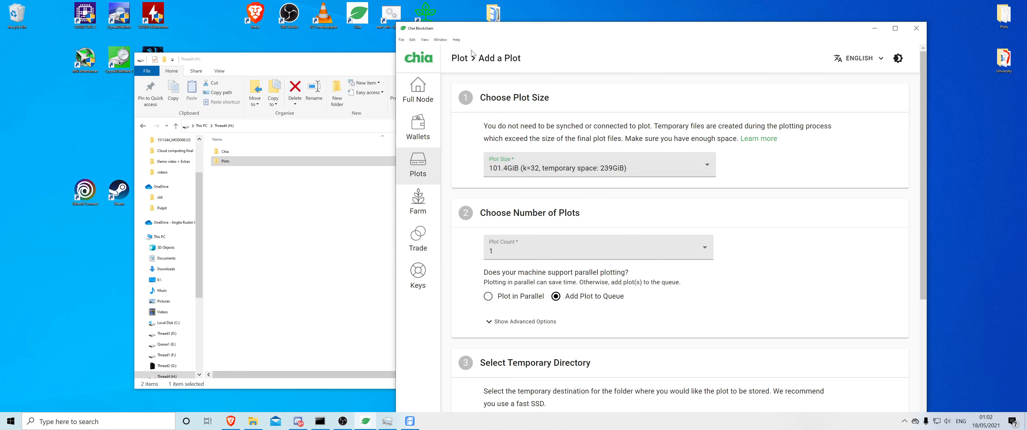
pyautogui.moveTo(454, 28); pyautogui.dragTo(356, 10)
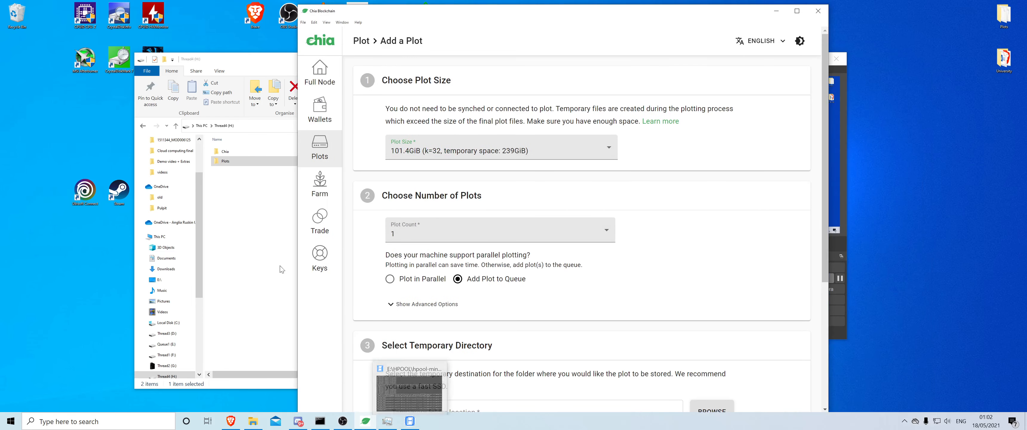
# View the plot files in the Plots folder on drive Thread4 (H:), and return to the drive's root
pyautogui.click(271, 252)
pyautogui.doubleClick(225, 160)
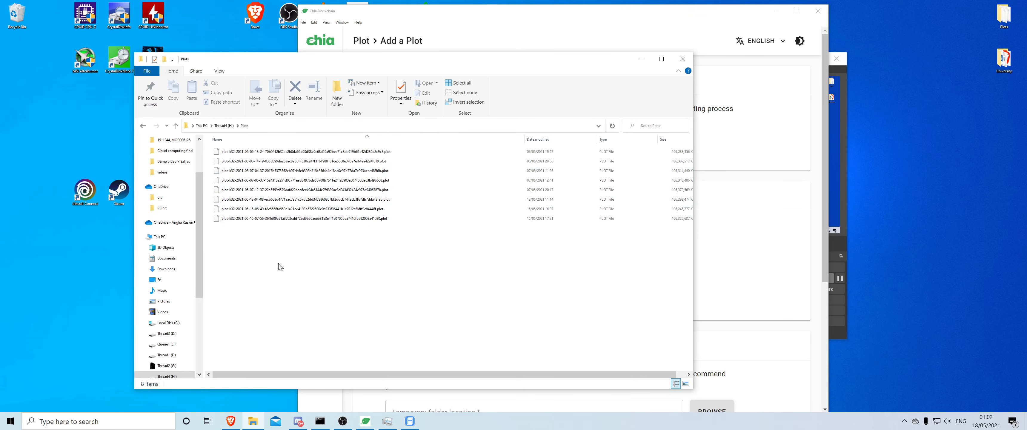
pyautogui.hotkey('alt', 'Left')
# Show the plot directories scanned in the HPool miner console, hide it, and shift the Chia window over File Explorer
pyautogui.click(416, 421)
pyautogui.click(578, 233)
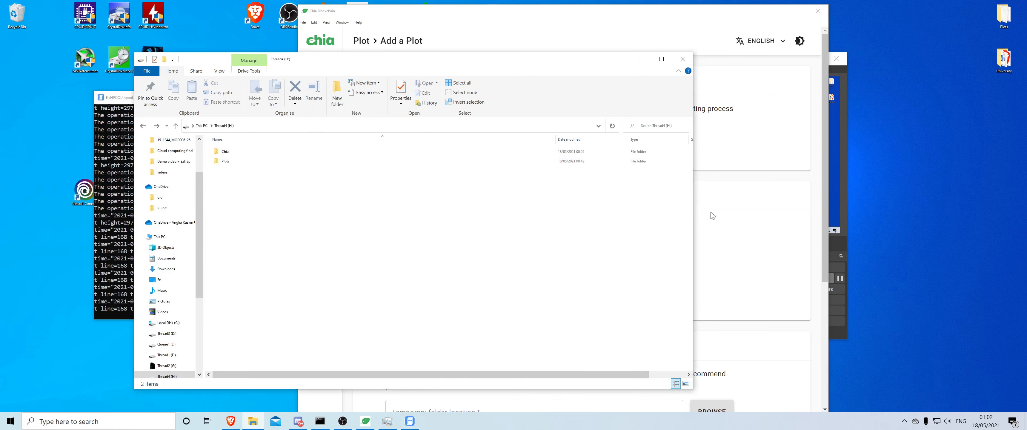
pyautogui.click(713, 215)
pyautogui.click(410, 421)
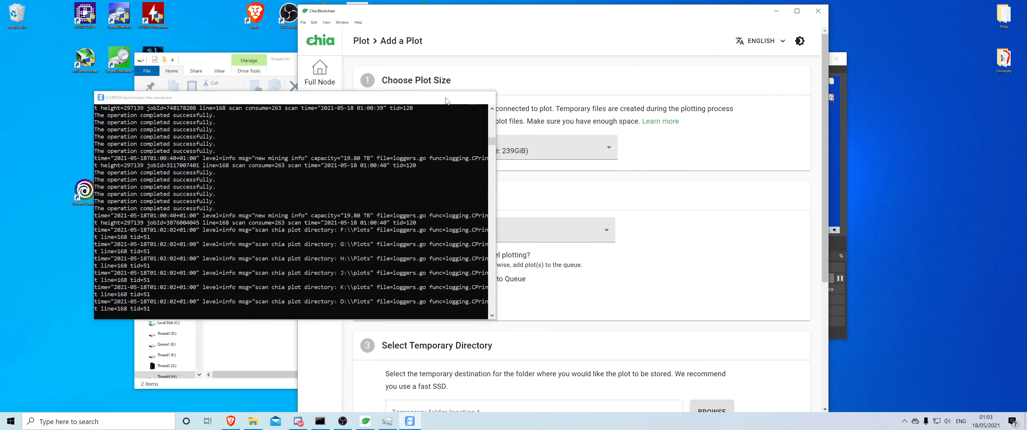
pyautogui.click(447, 100)
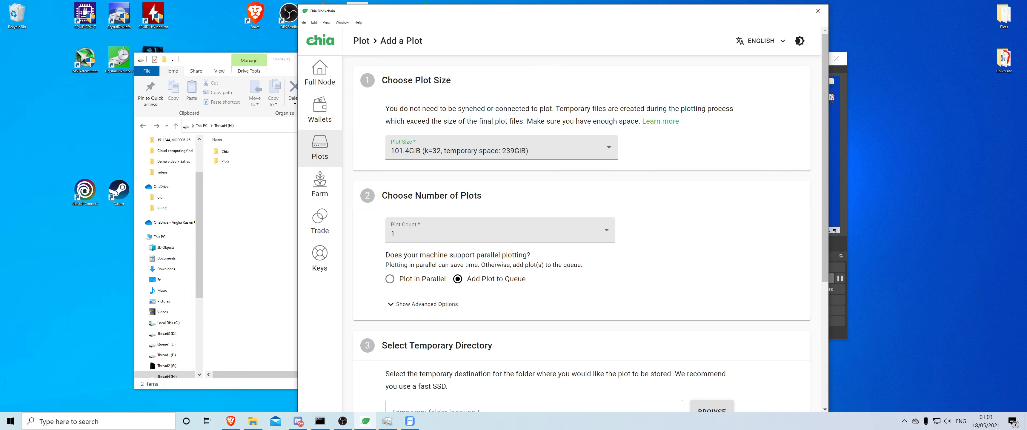
pyautogui.moveTo(407, 10); pyautogui.dragTo(352, 11)
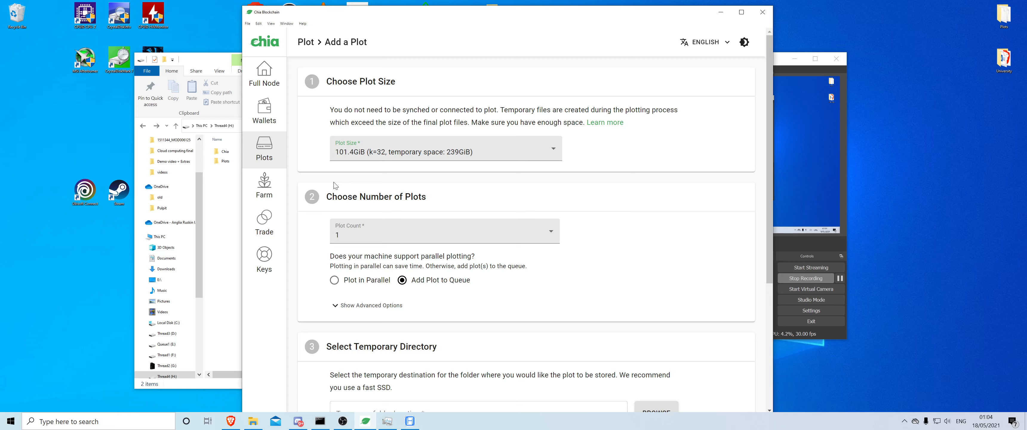
# Compare the contents of the Chia folder with those of the Plots folder on drive Thread4 (H:)
pyautogui.click(223, 211)
pyautogui.doubleClick(238, 153)
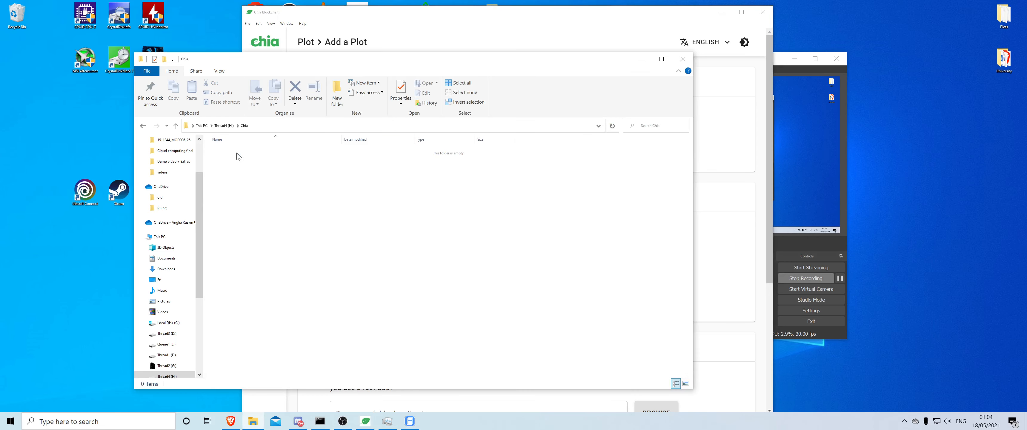
pyautogui.press('BackSpace')
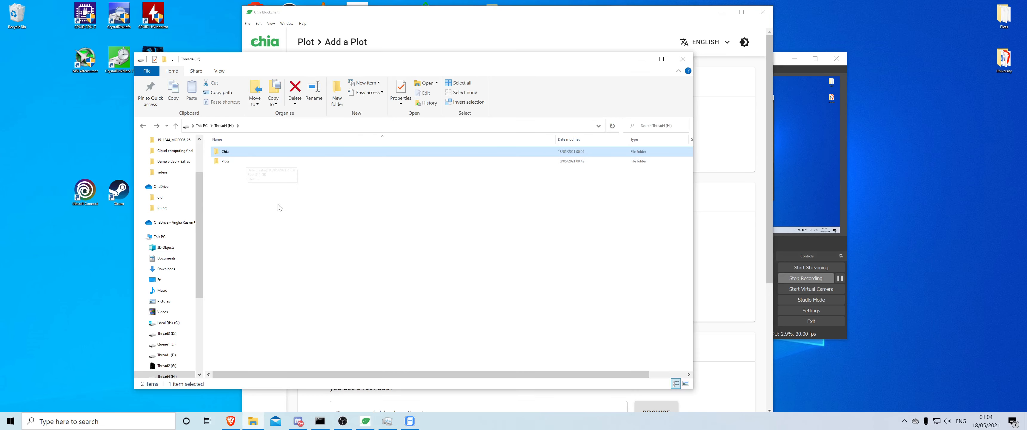
pyautogui.doubleClick(240, 155)
pyautogui.moveTo(216, 147); pyautogui.dragTo(375, 233)
pyautogui.hotkey('alt', 'Left')
pyautogui.doubleClick(240, 161)
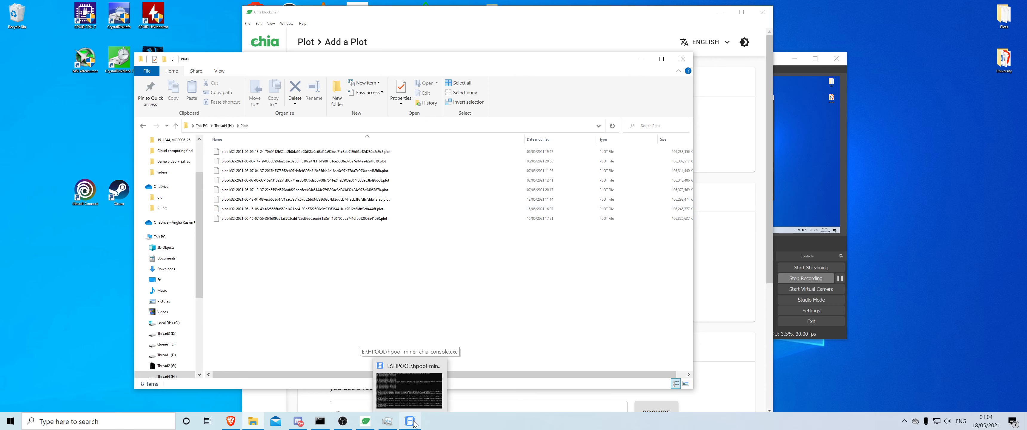
# Glance at the HPool miner console again, and minimise both it and the Chia window
pyautogui.click(414, 423)
pyautogui.click(444, 98)
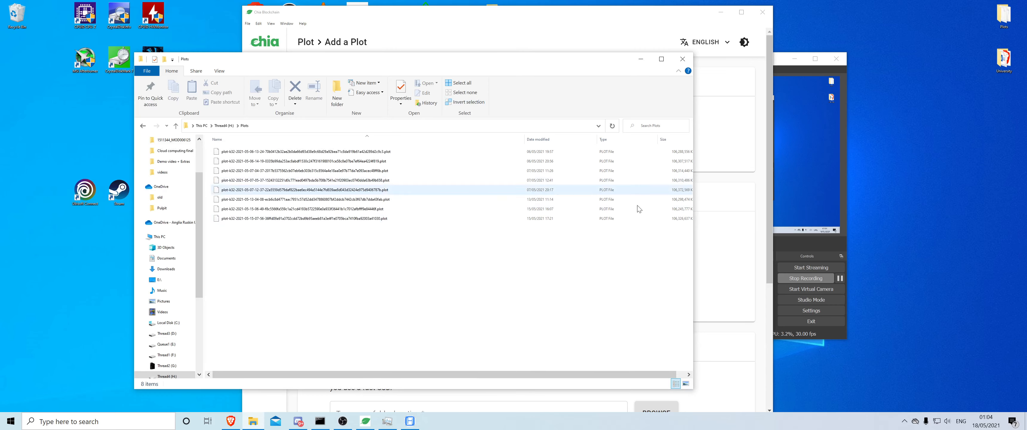
pyautogui.click(730, 245)
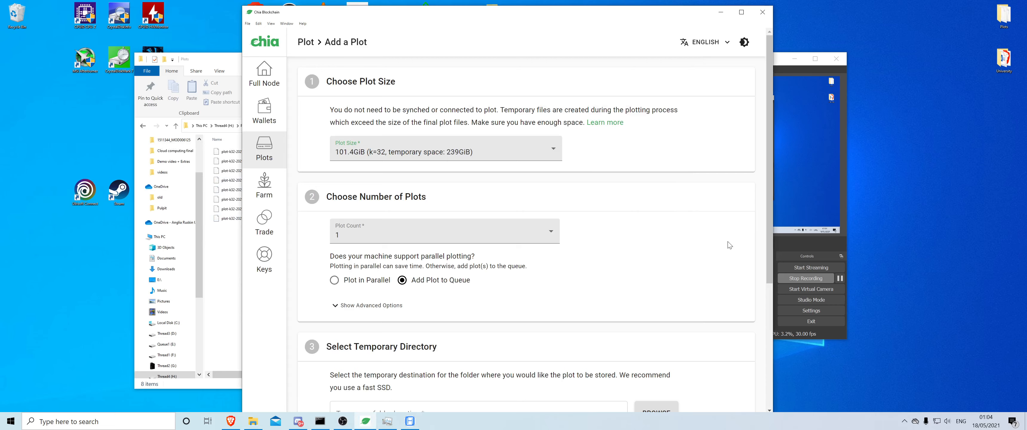
pyautogui.click(720, 12)
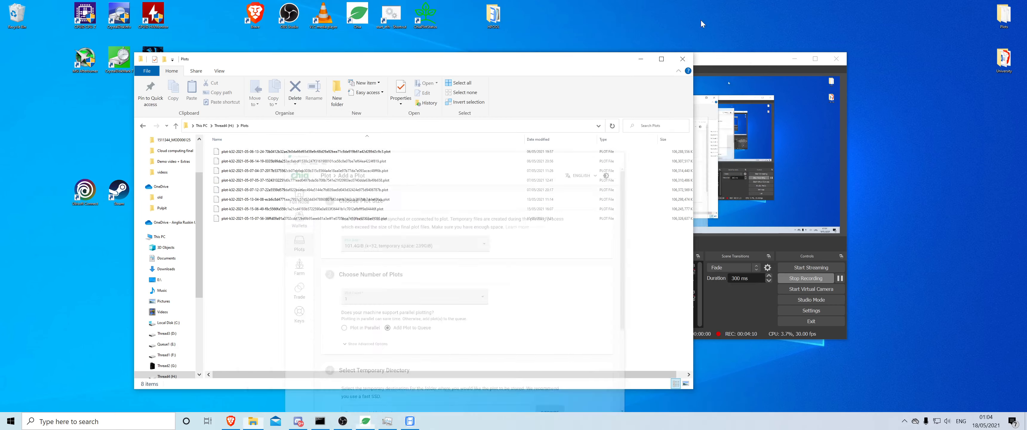
# Switch to Brave, open the CHIA-miner releases from the HPOOL tools page, and highlight HPool-Miner-chia-v1.3.0-5-windows.zip
pyautogui.click(231, 422)
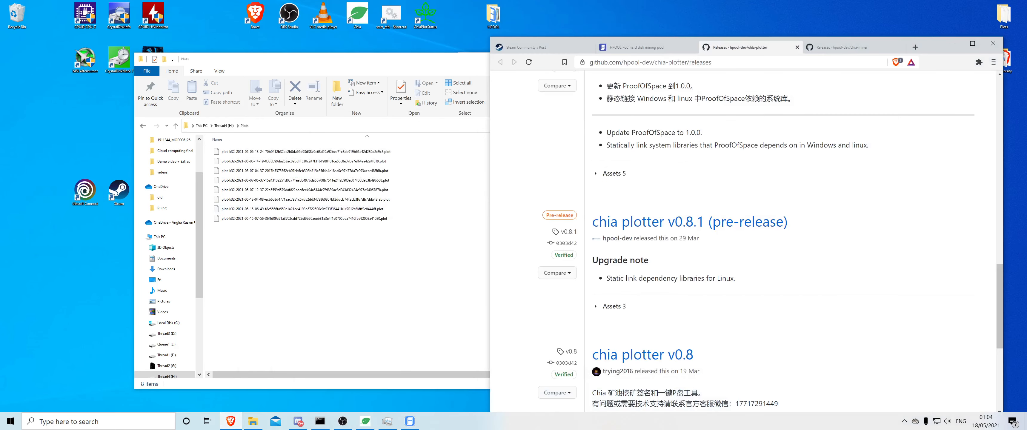
pyautogui.click(640, 49)
pyautogui.click(517, 309)
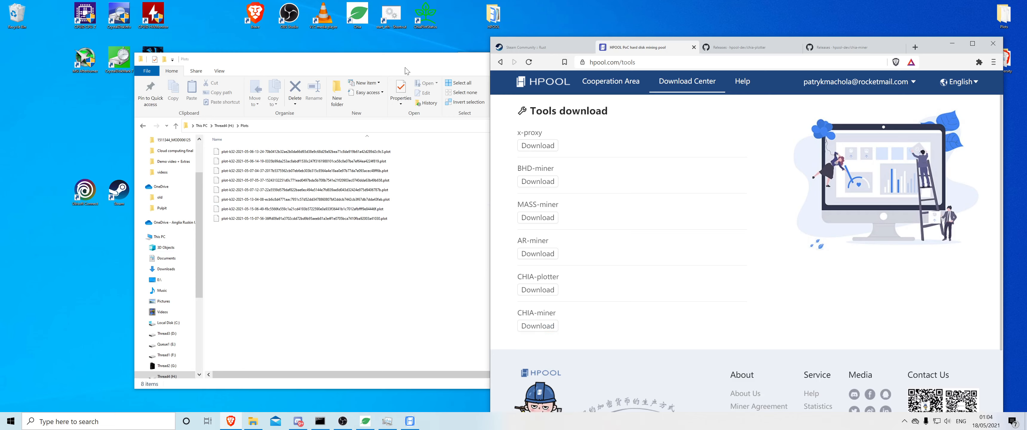
pyautogui.click(539, 326)
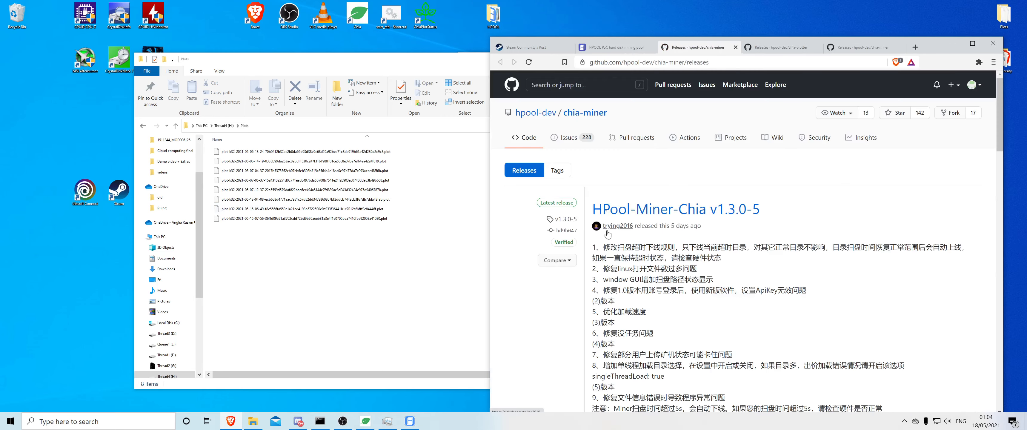
pyautogui.scroll(-10, 782, 239)
pyautogui.scroll(-6, 735, 263)
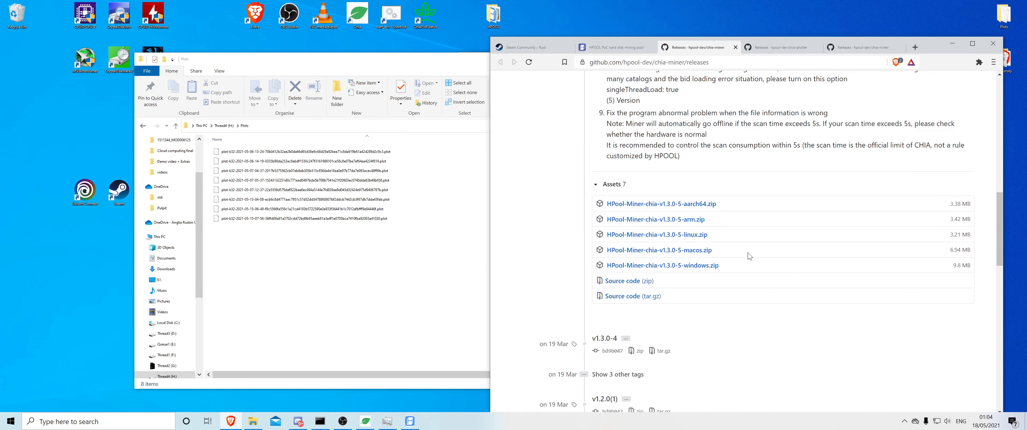
pyautogui.tripleClick(735, 266)
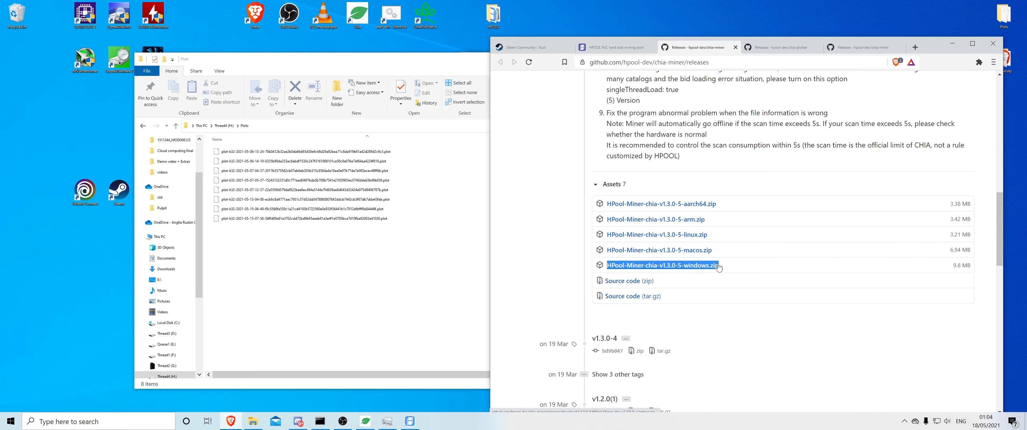
# Open the CHIA-plotter releases from the HPOOL tools page and expand the assets of chia plotter v0.11
pyautogui.click(605, 50)
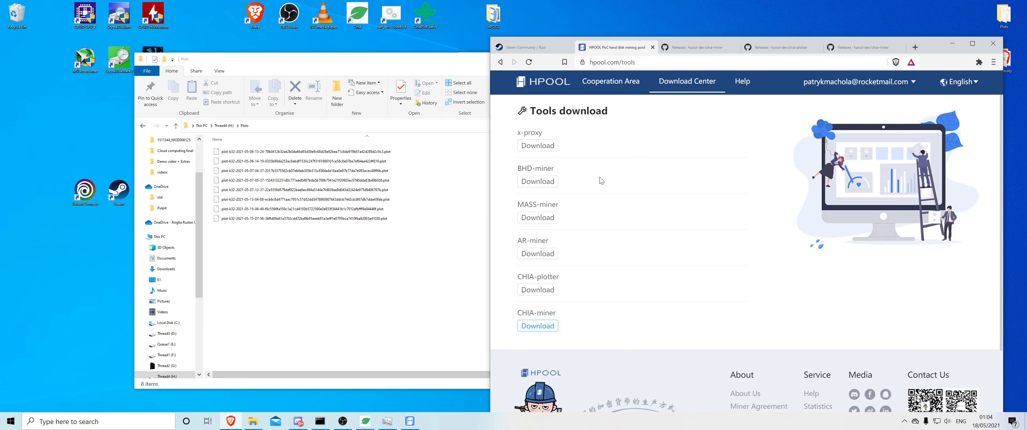
pyautogui.click(533, 296)
pyautogui.scroll(-5, 658, 200)
pyautogui.scroll(5, 670, 211)
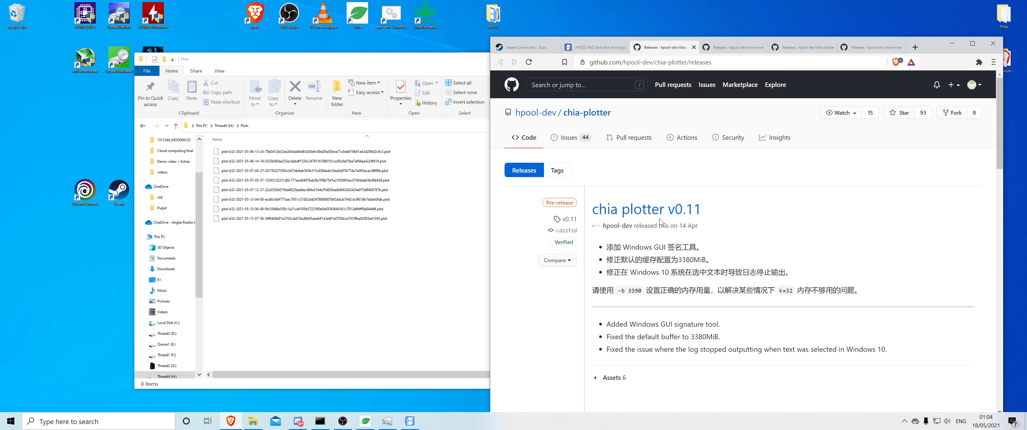
pyautogui.scroll(-2, 680, 224)
pyautogui.click(602, 289)
pyautogui.scroll(-3, 746, 219)
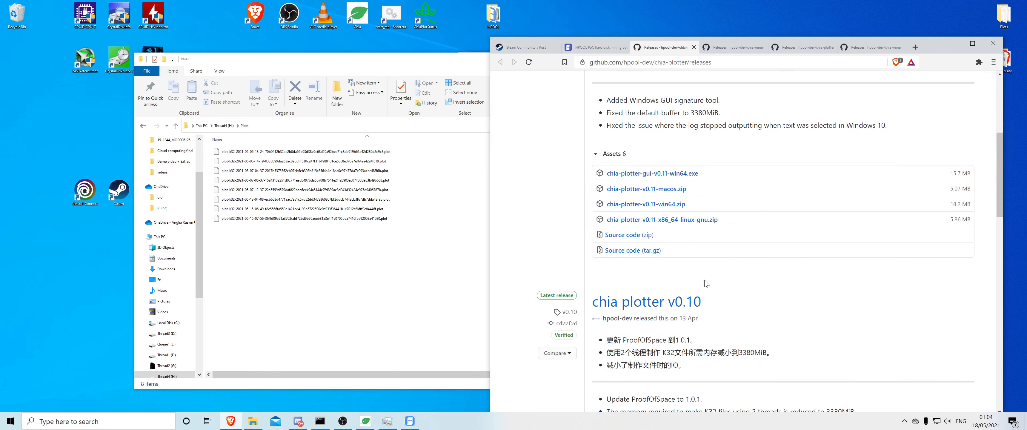
# Highlight chia-plotter-gui-v0.11-win64.exe among the chia plotter v0.11 assets as the file to use
pyautogui.moveTo(744, 218); pyautogui.dragTo(739, 202)
pyautogui.click(743, 167)
pyautogui.moveTo(699, 173); pyautogui.dragTo(606, 172)
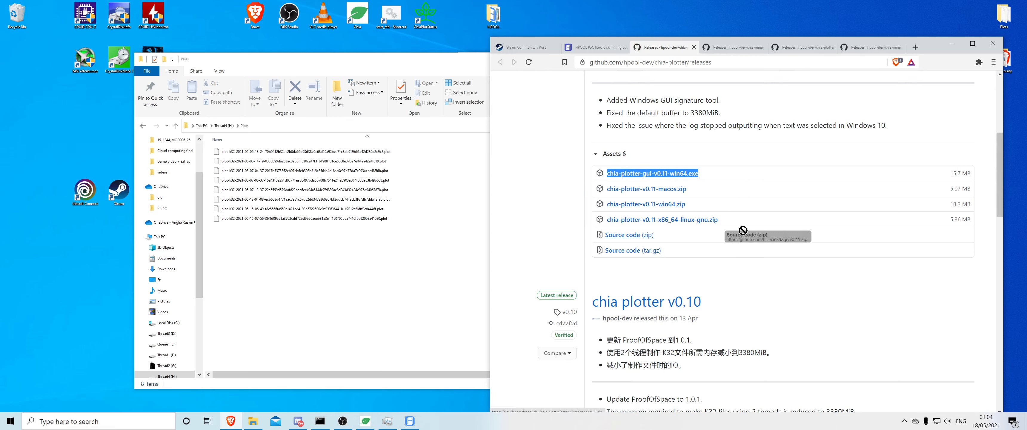
pyautogui.click(686, 229)
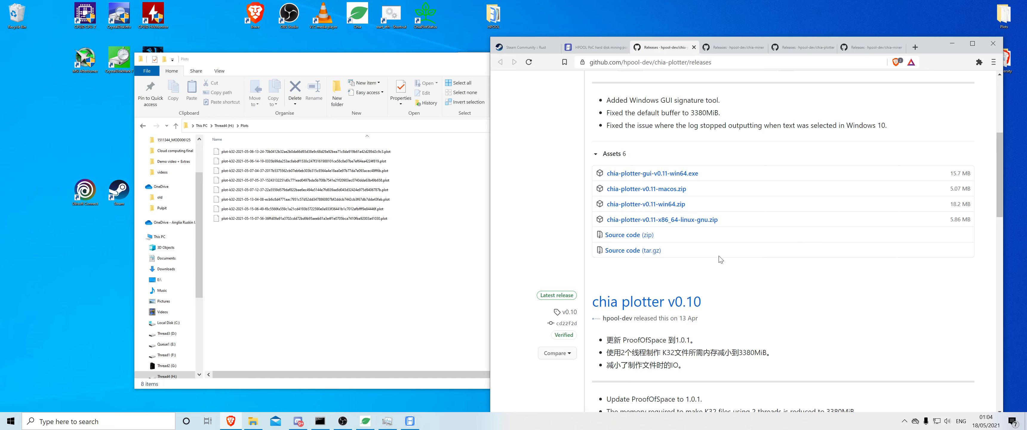
pyautogui.moveTo(723, 257); pyautogui.dragTo(605, 189)
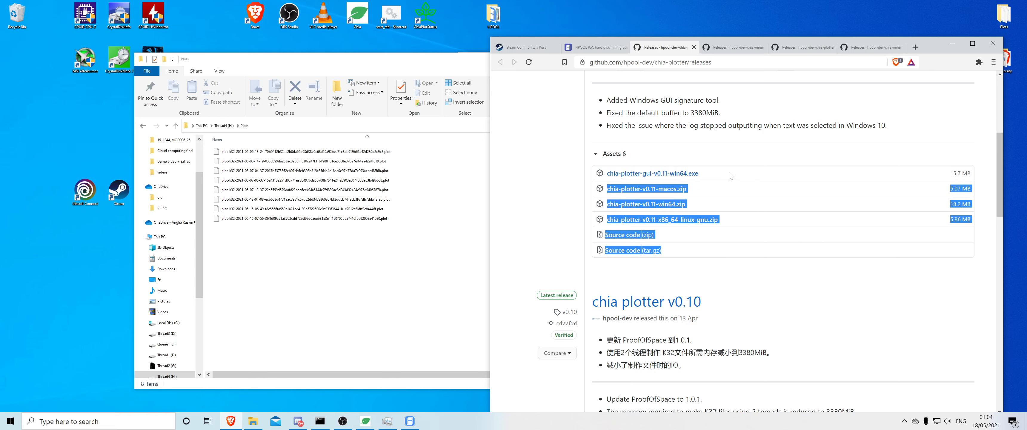
pyautogui.moveTo(714, 175); pyautogui.dragTo(600, 174)
# Minimise File Explorer, switch to the Chia client, open its key selection, and log in with the second private key
pyautogui.moveTo(336, 61)
pyautogui.mouseDown()
pyautogui.moveTo(435, 76)
pyautogui.moveTo(349, 63)
pyautogui.mouseUp()
pyautogui.click(650, 61)
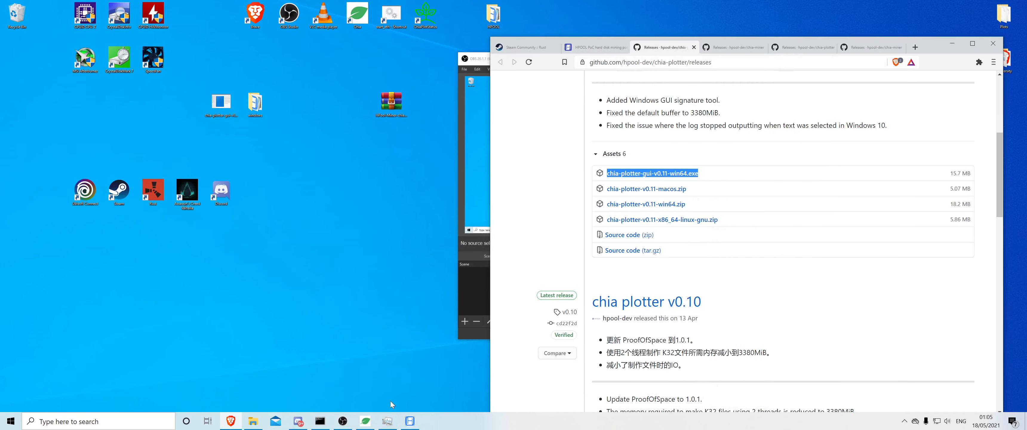
pyautogui.click(365, 420)
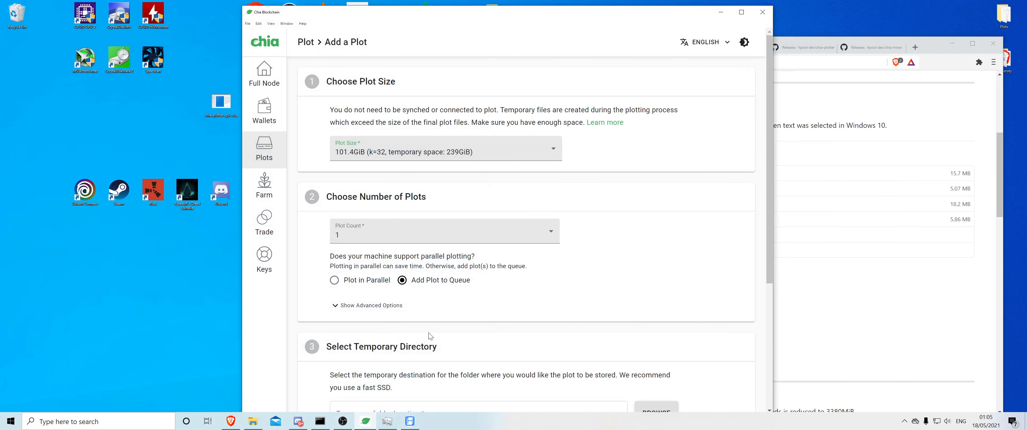
pyautogui.click(275, 262)
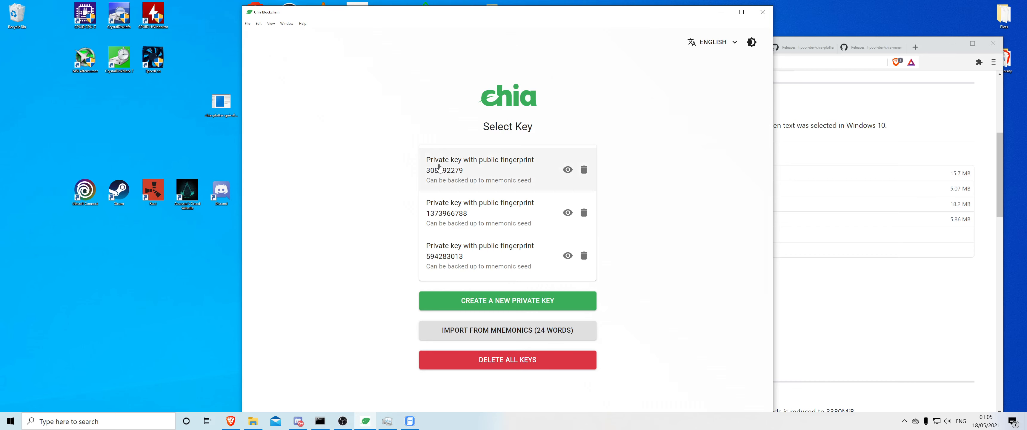
pyautogui.click(437, 217)
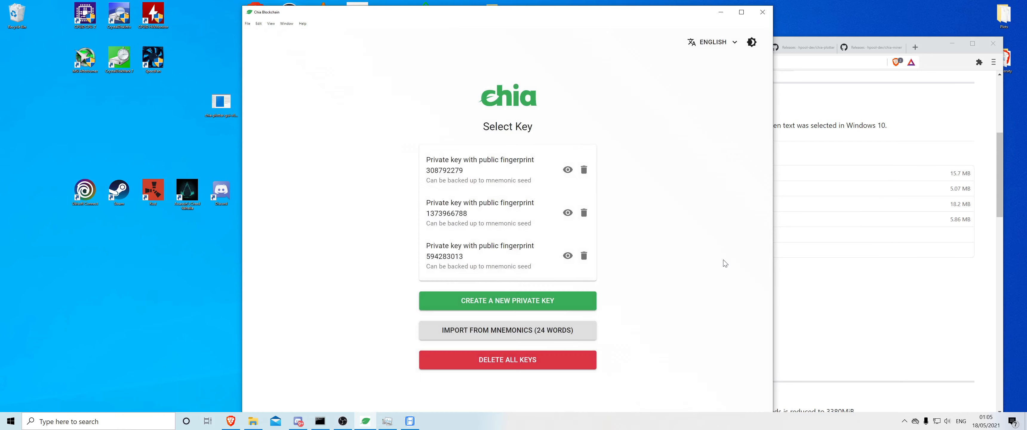
# Return to Brave and look through the tools listed in the HPOOL Download Center
pyautogui.click(804, 319)
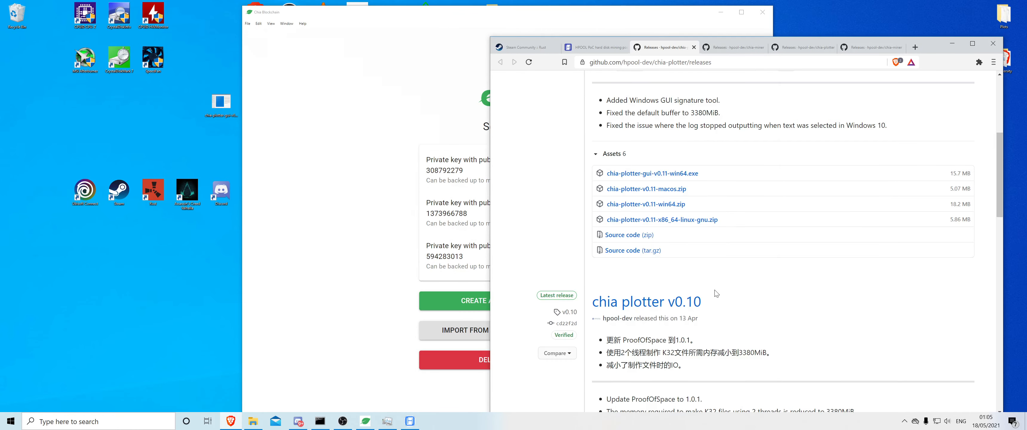
pyautogui.scroll(5, 717, 293)
pyautogui.click(598, 47)
pyautogui.scroll(-3, 696, 300)
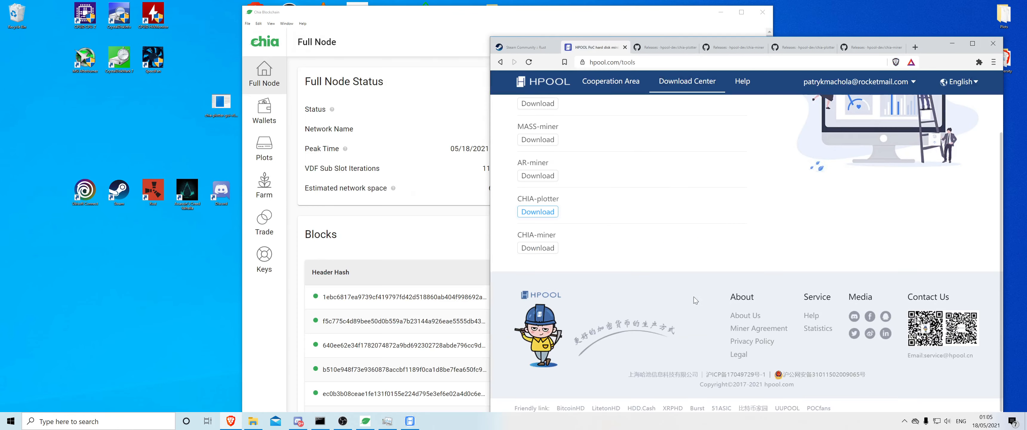
pyautogui.doubleClick(740, 382)
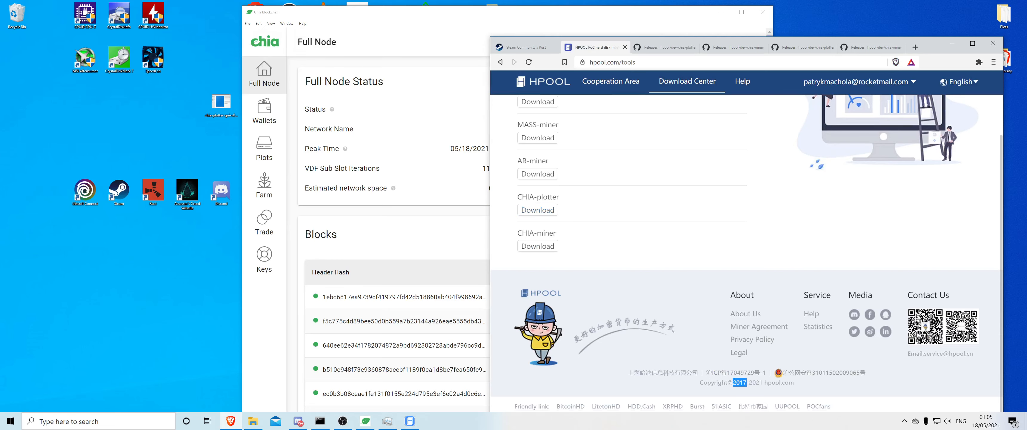
pyautogui.scroll(2, 691, 284)
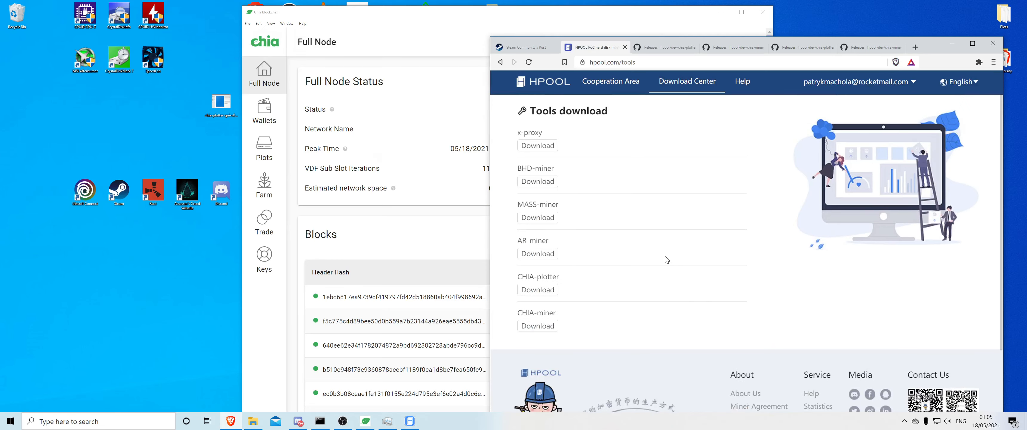
pyautogui.scroll(-2, 672, 257)
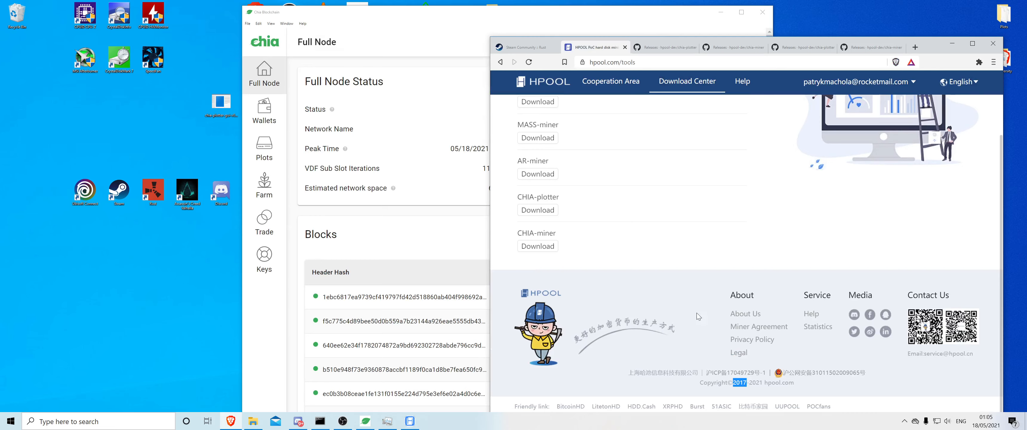
pyautogui.scroll(2, 607, 307)
pyautogui.scroll(-2, 602, 325)
pyautogui.scroll(2, 574, 234)
# Look through the chia-plotter releases down to the chia plotter v0.8 notes and highlight their text
pyautogui.click(681, 49)
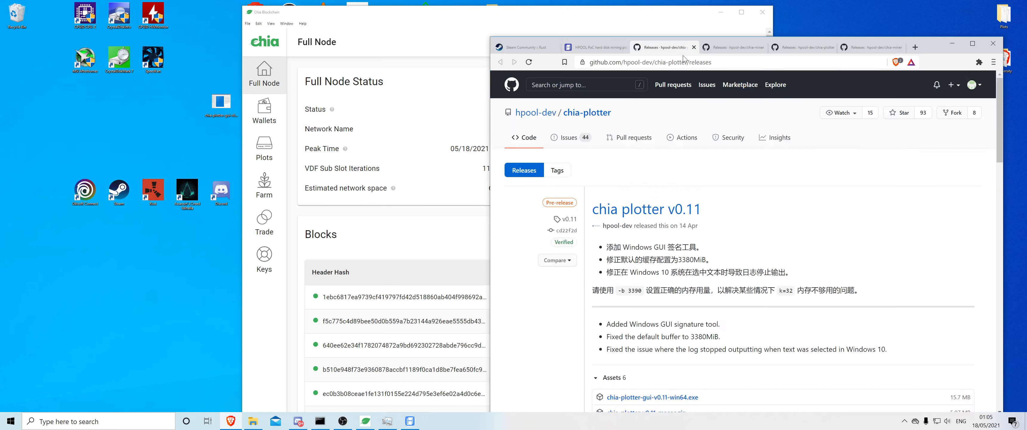
pyautogui.scroll(-20, 654, 347)
pyautogui.moveTo(669, 307); pyautogui.dragTo(670, 114)
pyautogui.scroll(1, 669, 114)
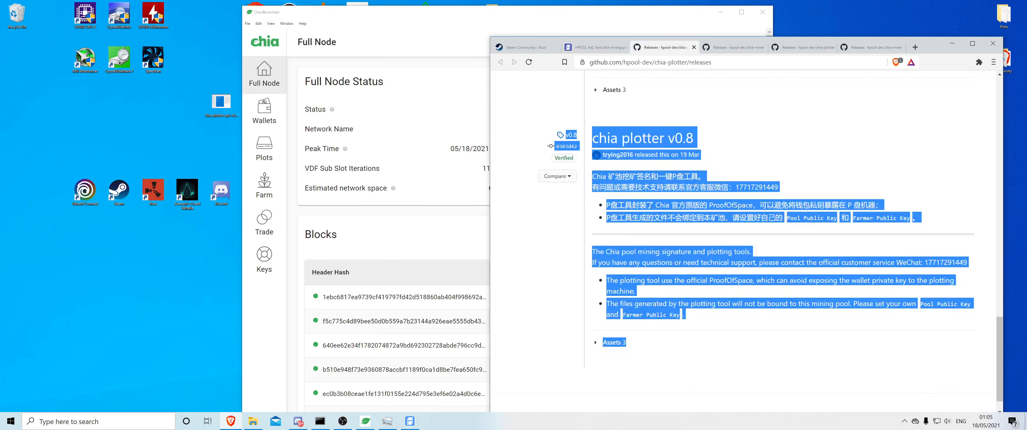
# Look back through the chia-plotter releases from v0.8 up to the chia plotter v0.11 notes and assets
pyautogui.scroll(3, 600, 191)
pyautogui.moveTo(595, 119); pyautogui.dragTo(581, 298)
pyautogui.scroll(5, 592, 188)
pyautogui.scroll(7, 596, 195)
pyautogui.scroll(-9, 597, 205)
pyautogui.scroll(13, 597, 216)
pyautogui.scroll(6, 595, 217)
pyautogui.click(581, 298)
pyautogui.scroll(-3, 622, 289)
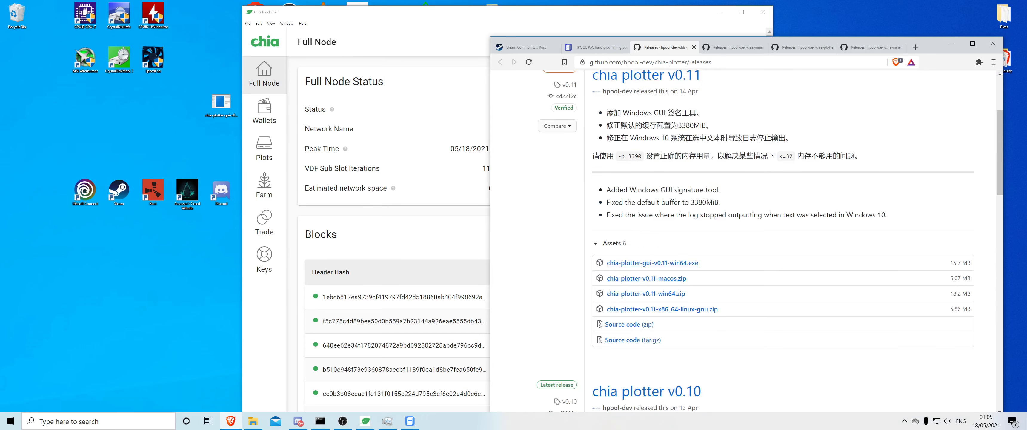
# Return to HPOOL's tools download page, then switch to the Chia client and open its key selection
pyautogui.click(598, 48)
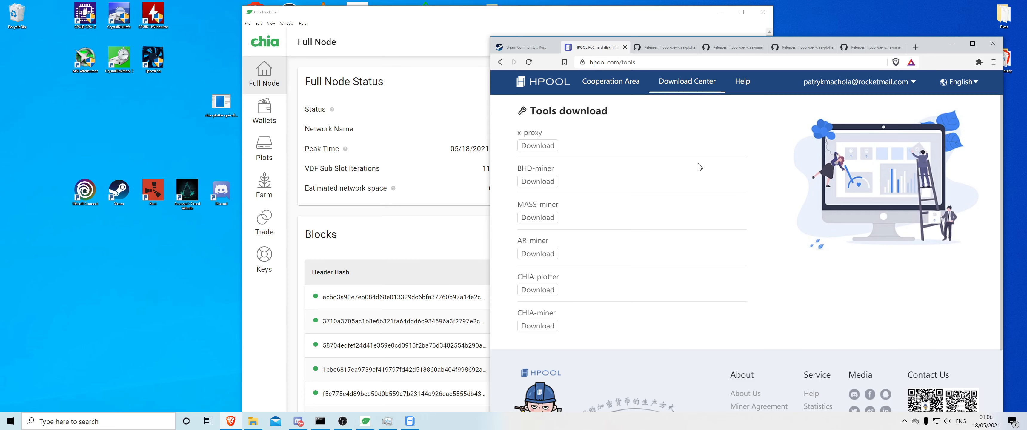
pyautogui.click(457, 205)
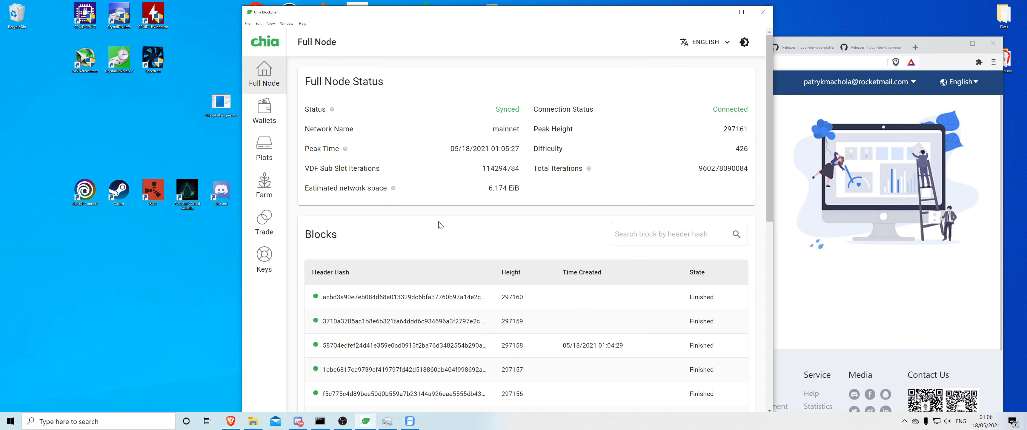
pyautogui.click(266, 270)
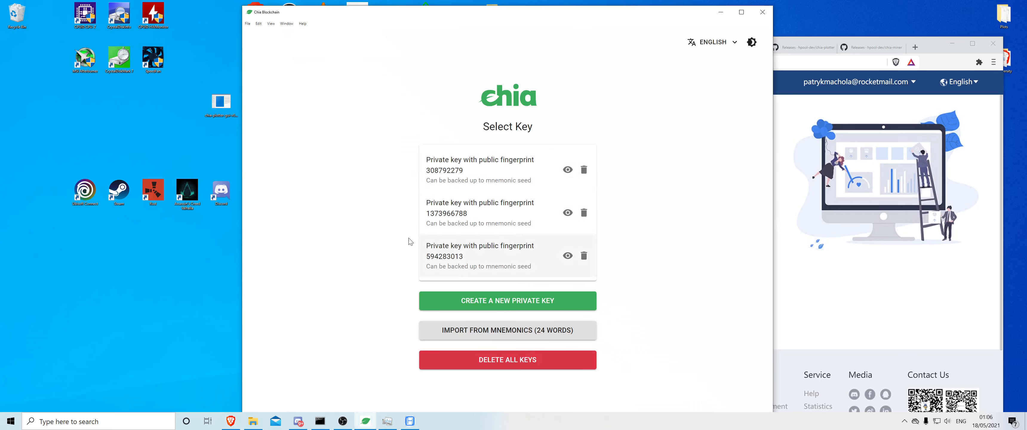
# Switch back to Brave, log out of the current HPOOL account, and open the HPOOL e-mail registration page
pyautogui.click(855, 96)
pyautogui.moveTo(856, 88)
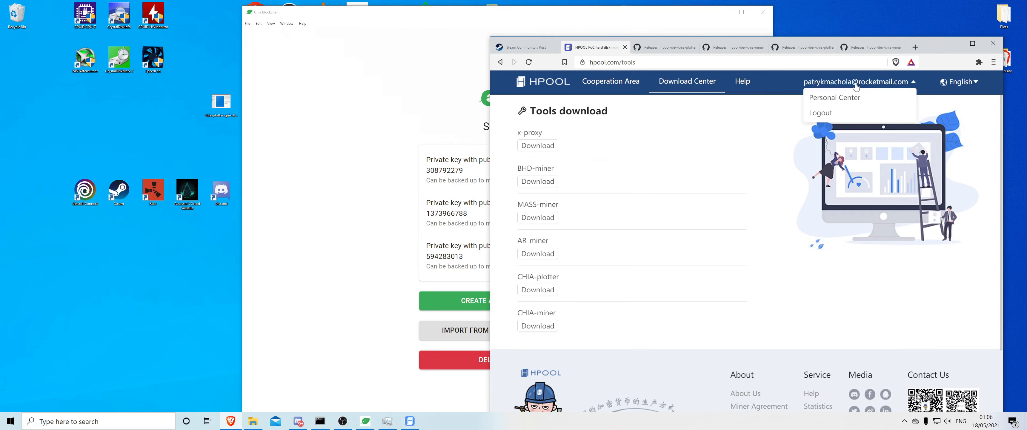
pyautogui.click(828, 113)
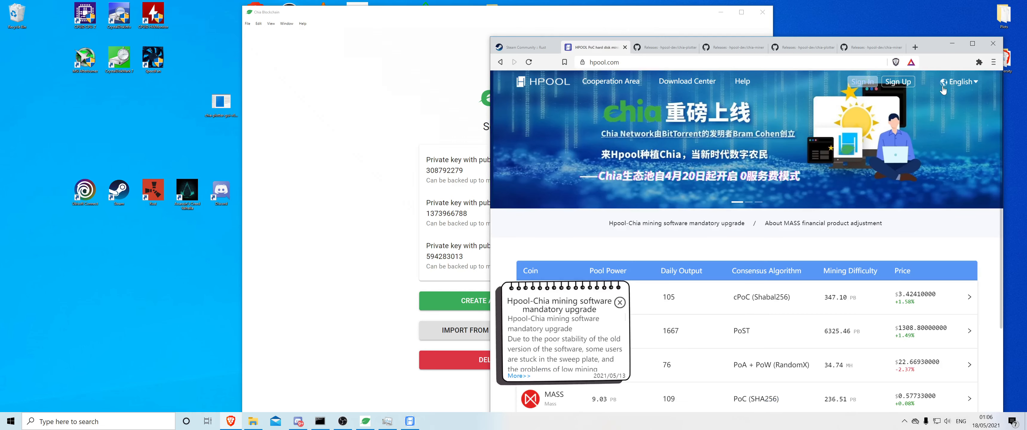
pyautogui.click(898, 82)
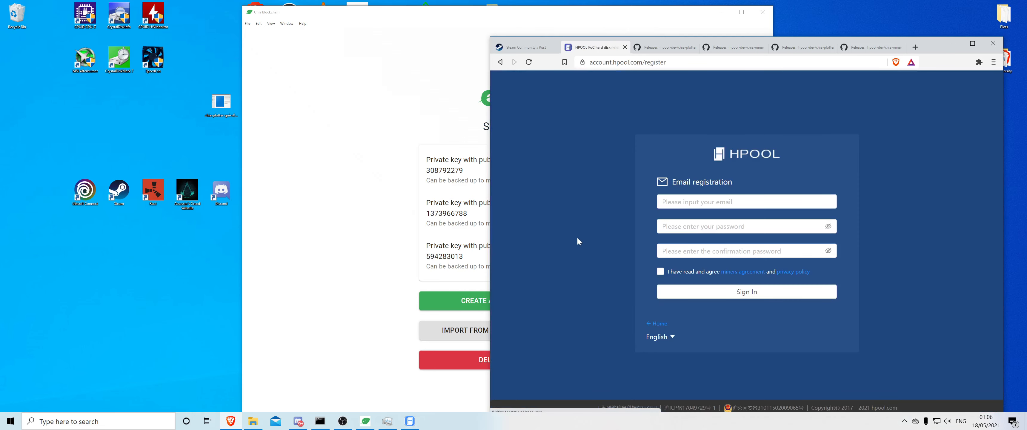
# Fill in the registration e-mail, the password and its confirmation, and accept the agreement and privacy policy
pyautogui.click(746, 202)
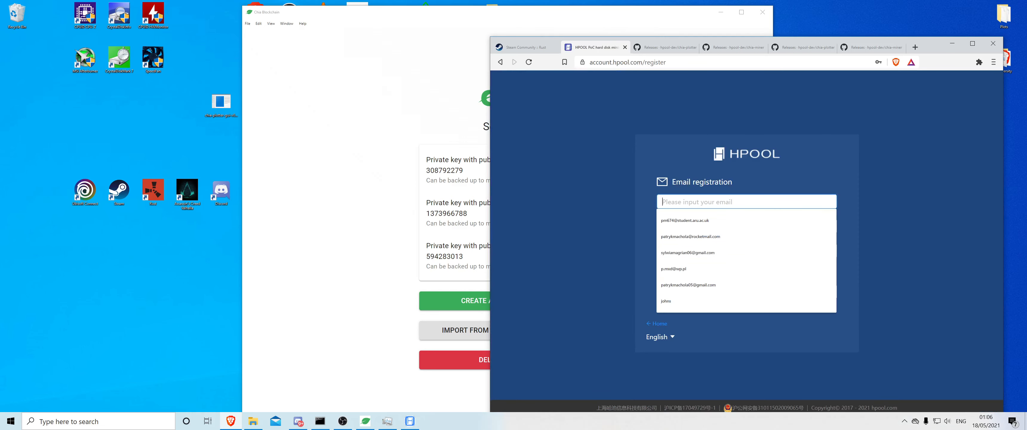
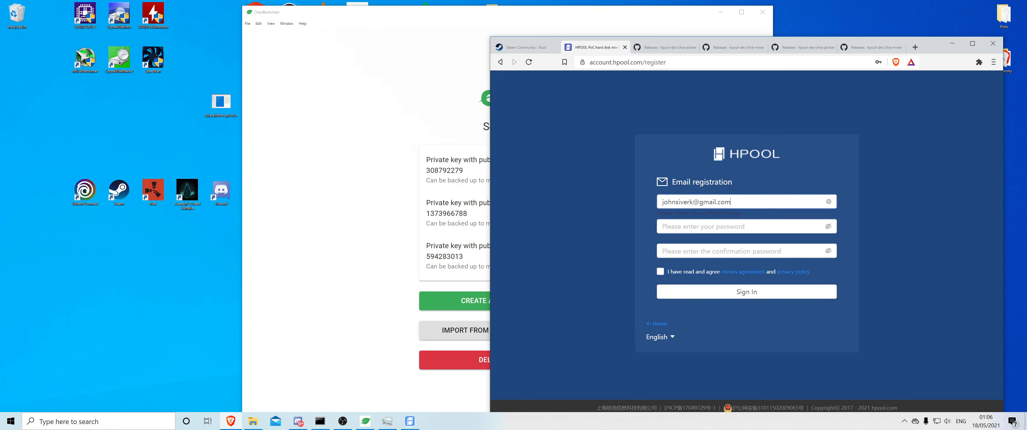
pyautogui.press('Tab')
pyautogui.write('•••••••••')
pyautogui.click(725, 249)
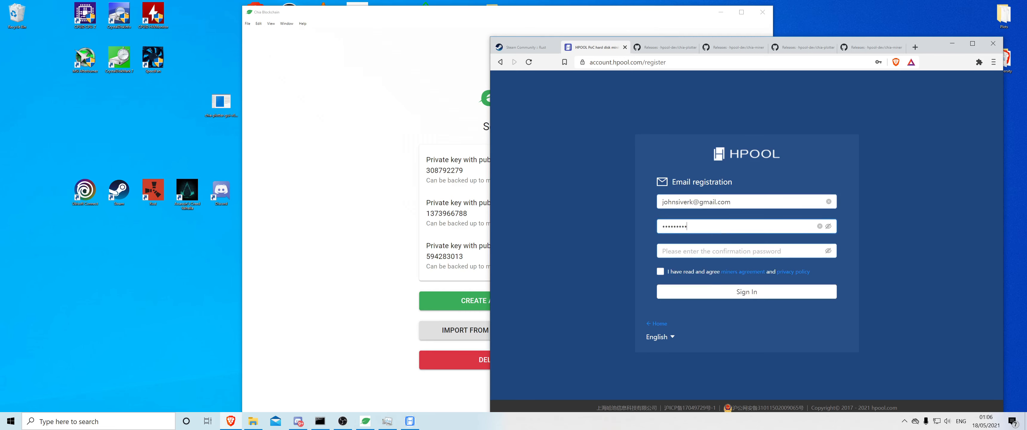
pyautogui.write('•••••••••')
pyautogui.click(660, 272)
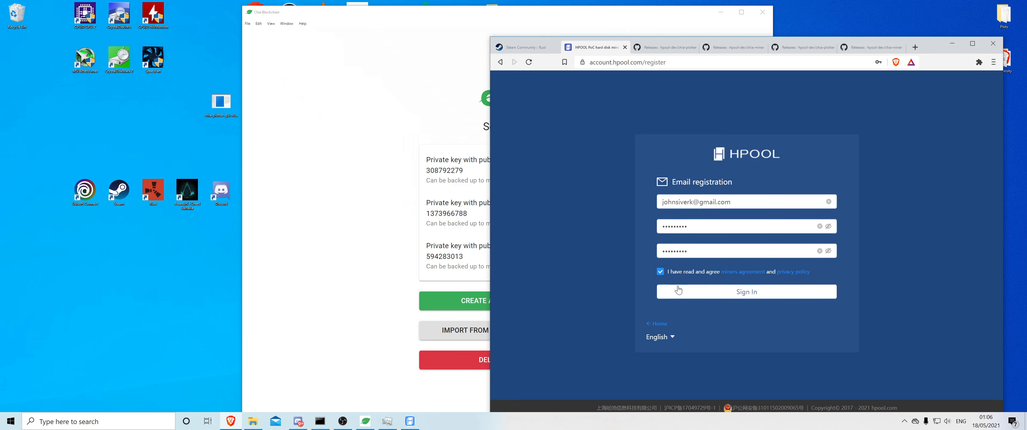
# Submit the HPOOL registration and enter the verification code shown in the image
pyautogui.click(677, 291)
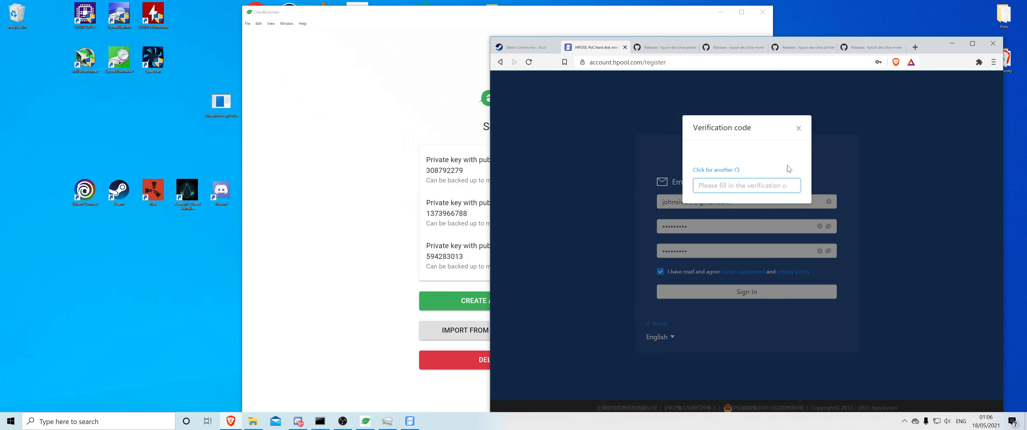
pyautogui.write('13')
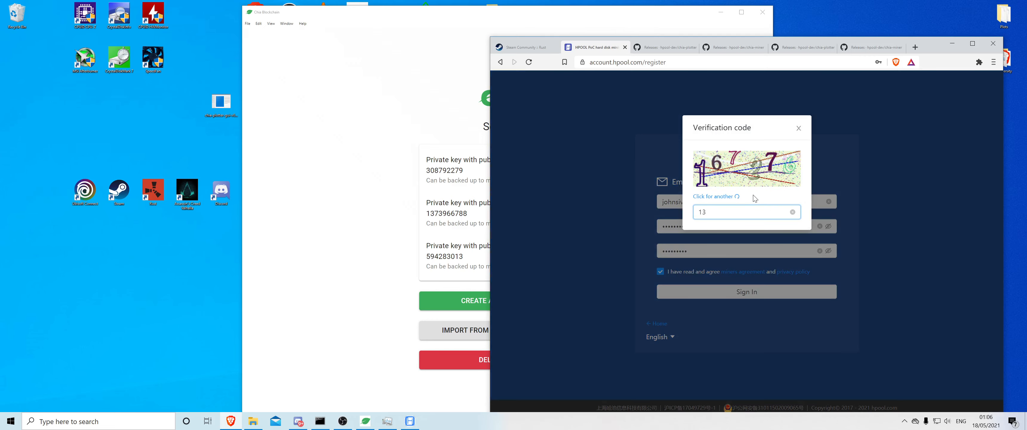
pyautogui.press('Return')
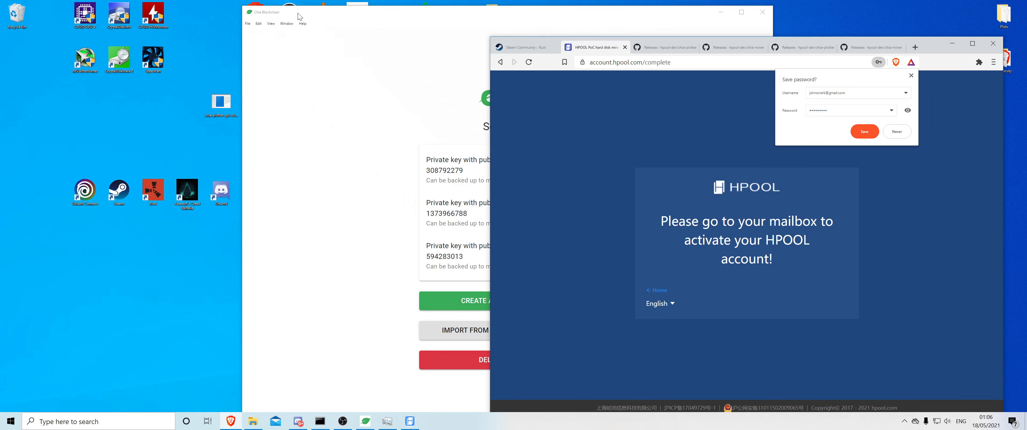
# Move the Chia client window aside to show the desktop files behind it, then place it beside the browser window
pyautogui.moveTo(302, 11); pyautogui.dragTo(459, 33)
pyautogui.moveTo(187, 74); pyautogui.dragTo(307, 140)
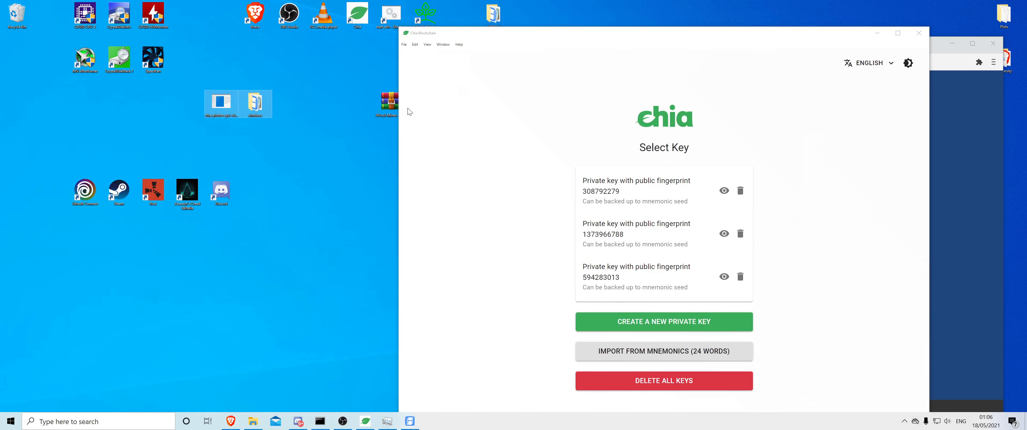
pyautogui.click(218, 103)
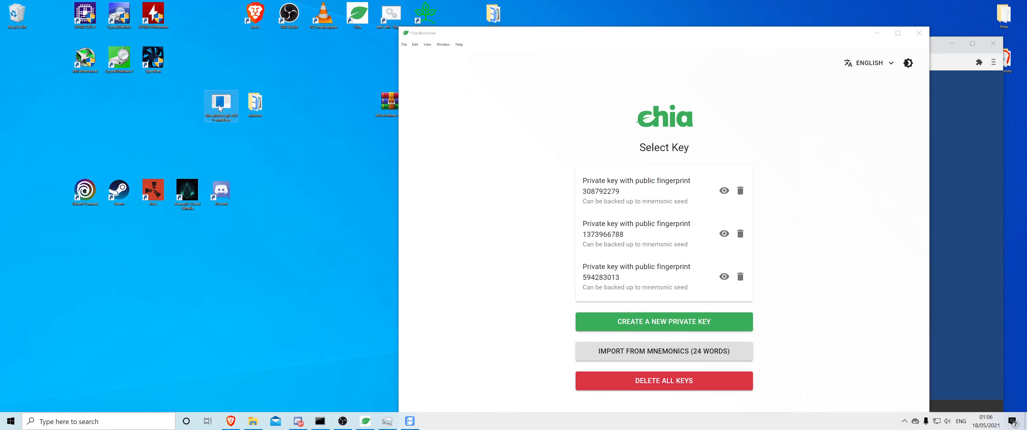
pyautogui.doubleClick(265, 105)
pyautogui.click(707, 74)
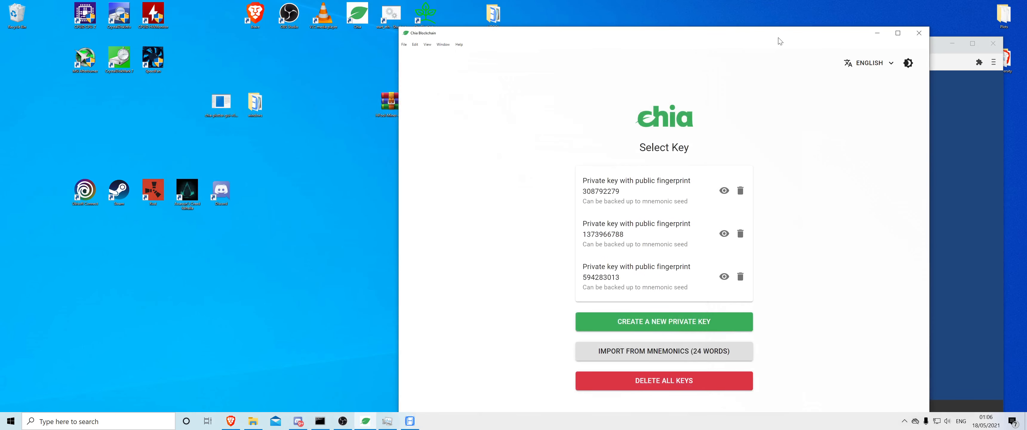
pyautogui.moveTo(778, 37); pyautogui.dragTo(372, 32)
# Save the new HPOOL login in Brave's password manager and go to HPOOL's account login page
pyautogui.click(589, 104)
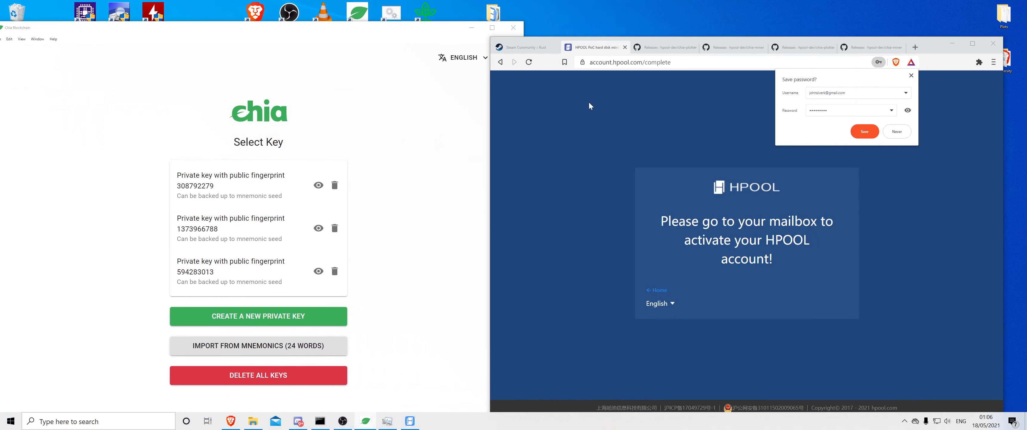
pyautogui.click(865, 132)
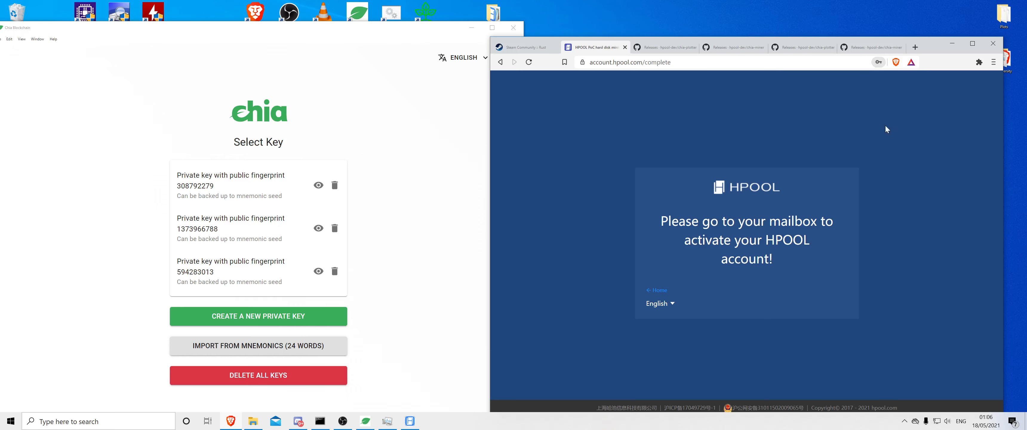
pyautogui.click(660, 290)
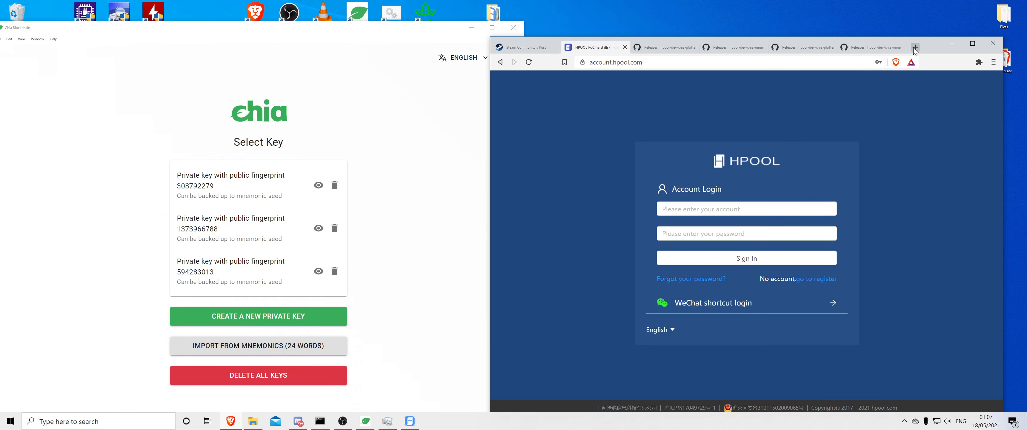
# Bring up HPOOL's account creation e-mail in Gmail and highlight the activation link 点击激活连接
pyautogui.click(342, 422)
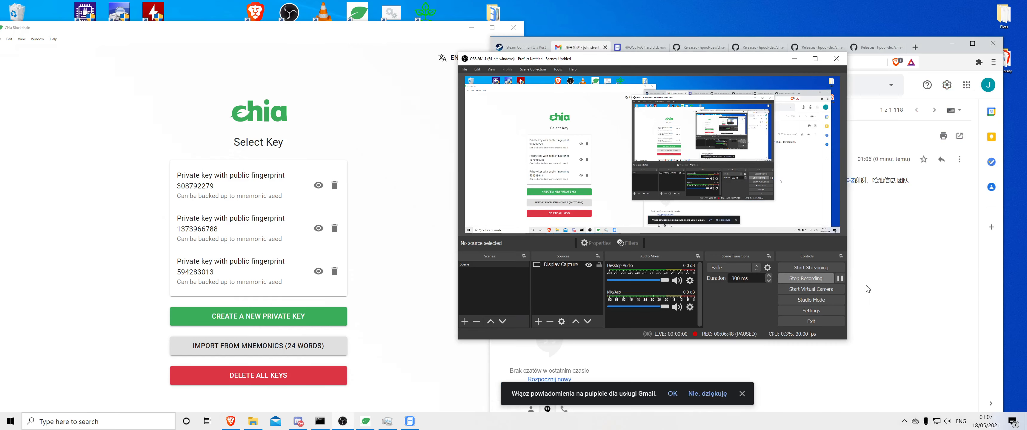
pyautogui.click(877, 289)
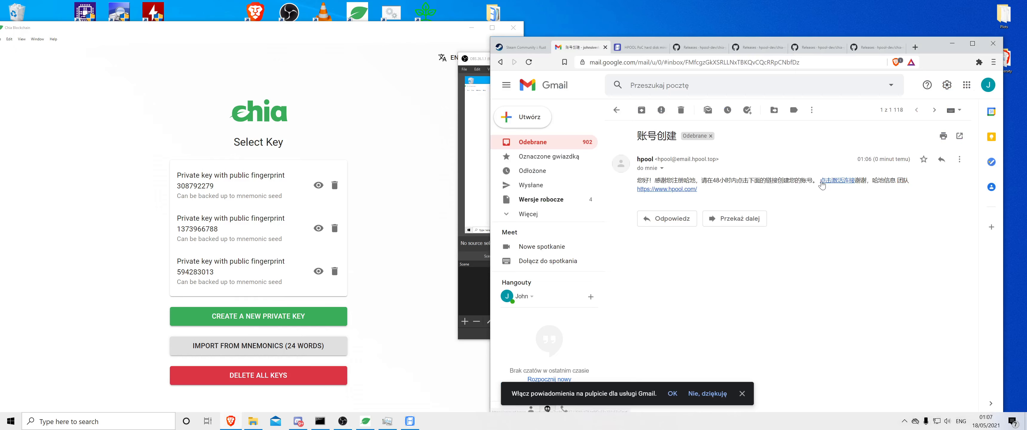
pyautogui.moveTo(820, 180); pyautogui.dragTo(861, 180)
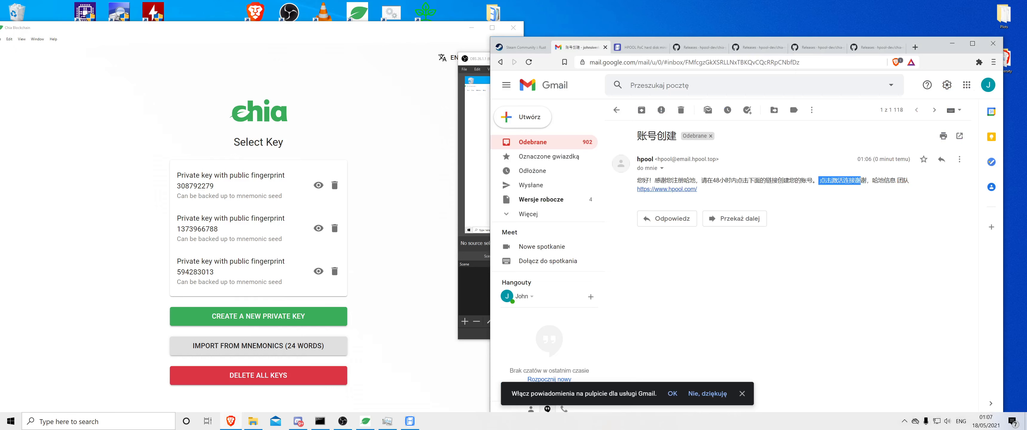
pyautogui.click(861, 182)
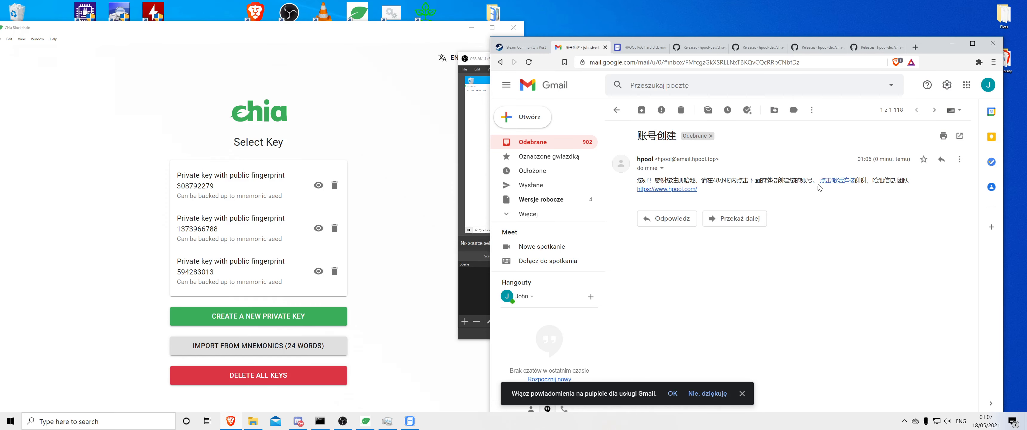
# Sign in to HPOOL with the new account's e-mail, password and the verification code from the image
pyautogui.click(638, 47)
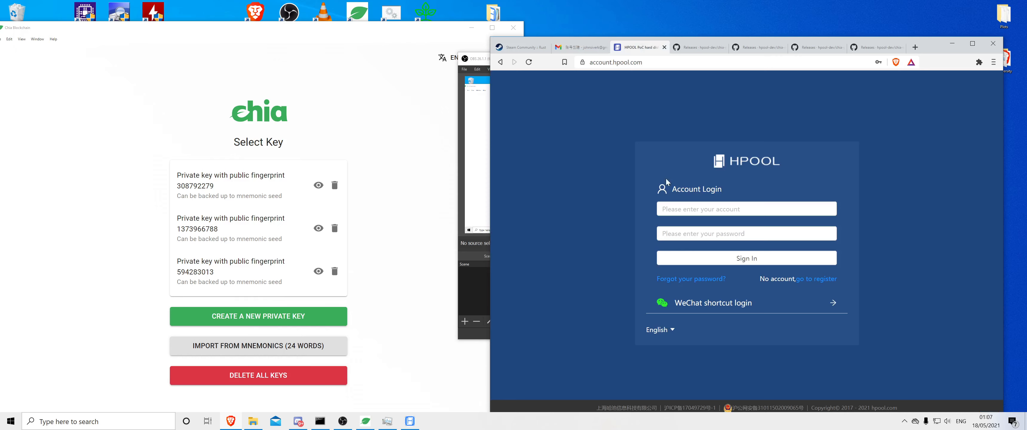
pyautogui.click(672, 209)
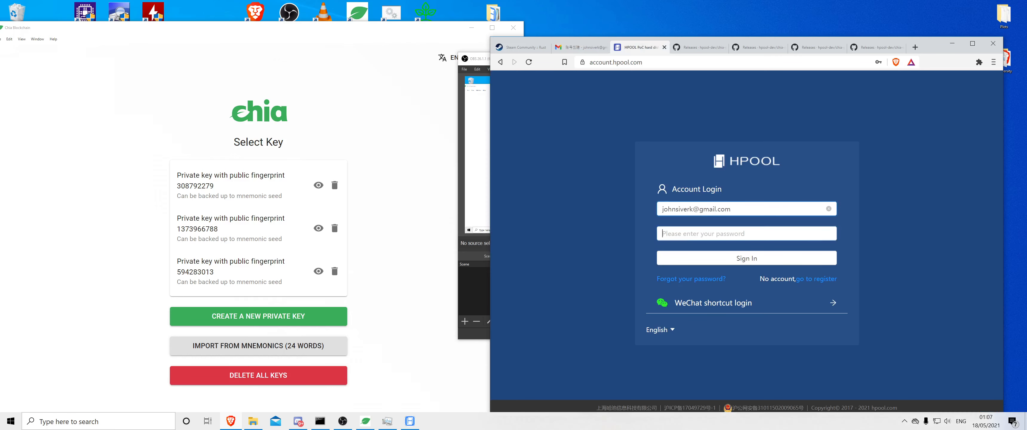
pyautogui.write('******')
pyautogui.click(749, 258)
pyautogui.write('2')
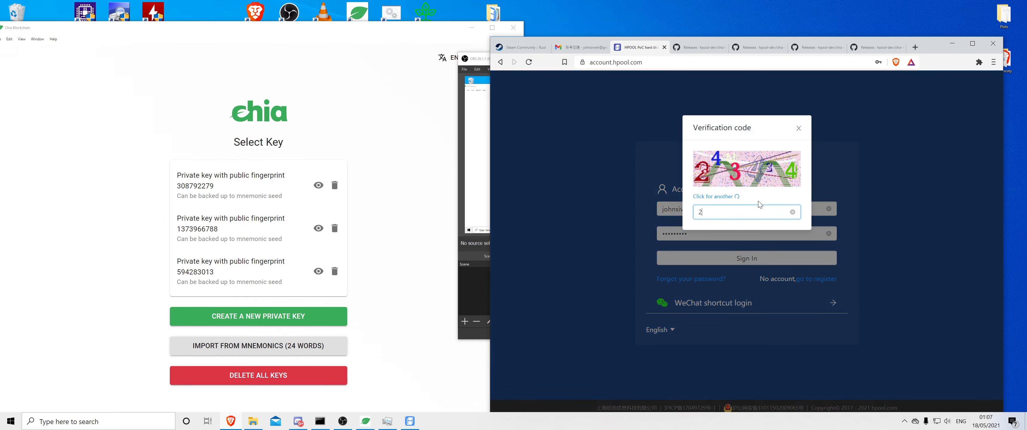
pyautogui.write('43434')
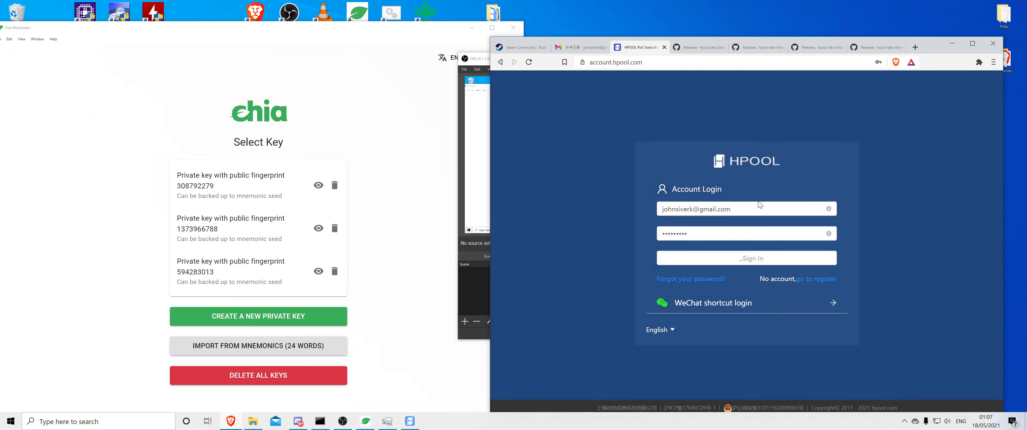
# Open the new account's Personal Center and go to its phone binding page
pyautogui.moveTo(857, 89)
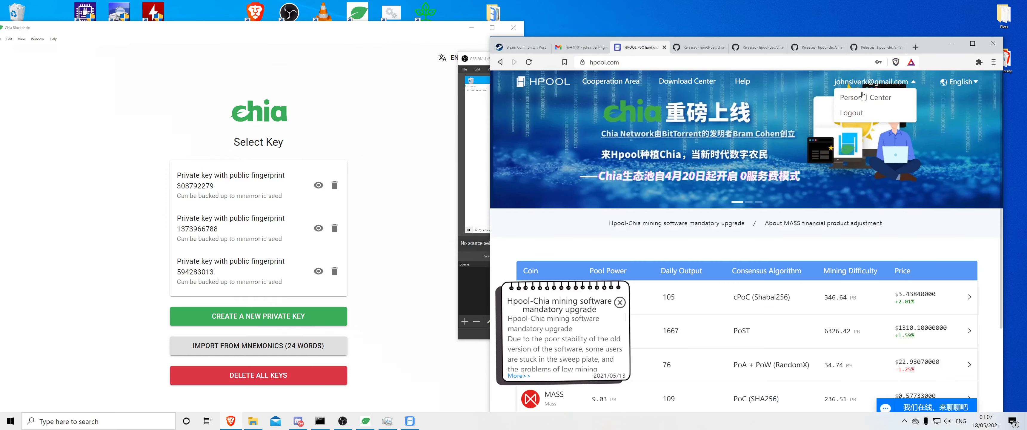
pyautogui.click(861, 112)
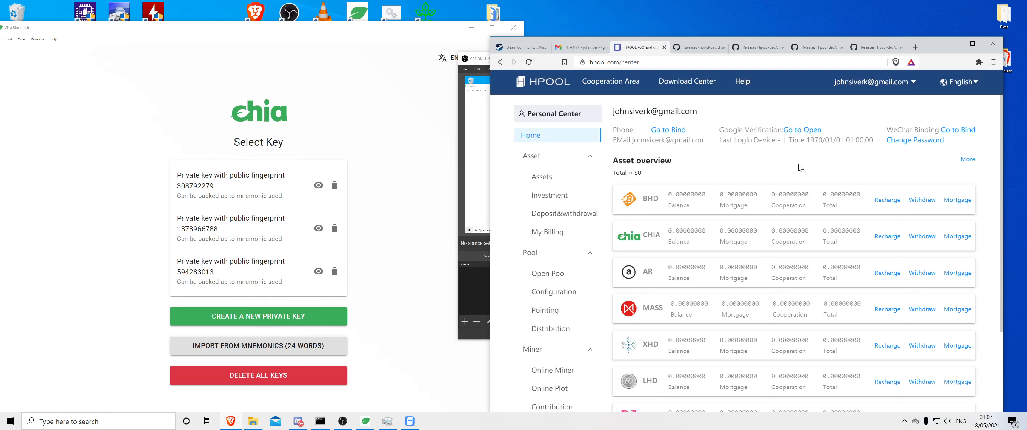
pyautogui.moveTo(959, 82)
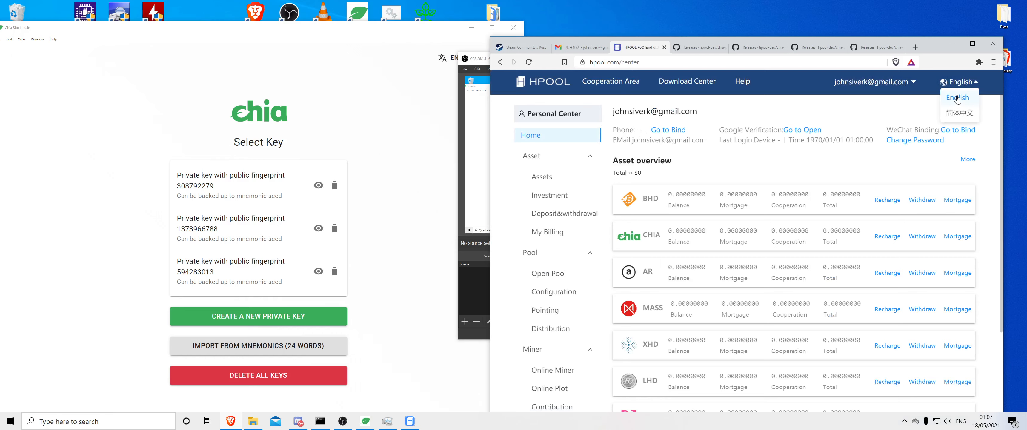
pyautogui.moveTo(873, 84)
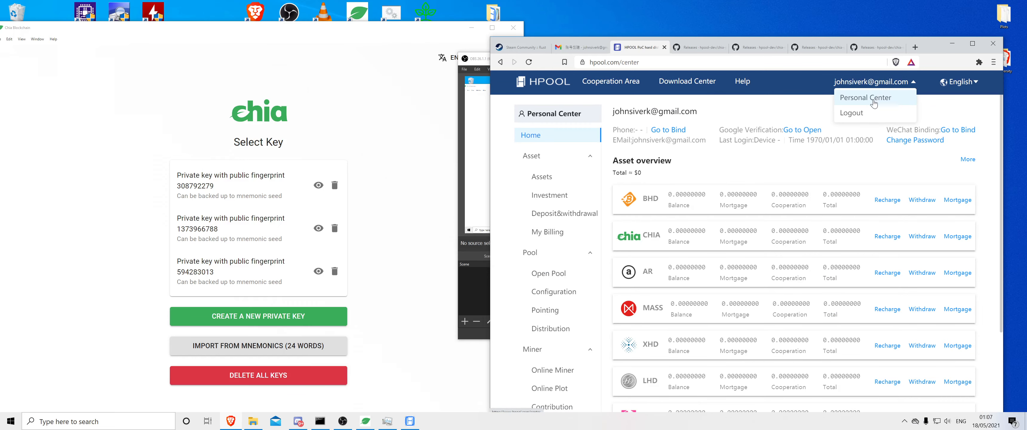
pyautogui.click(874, 103)
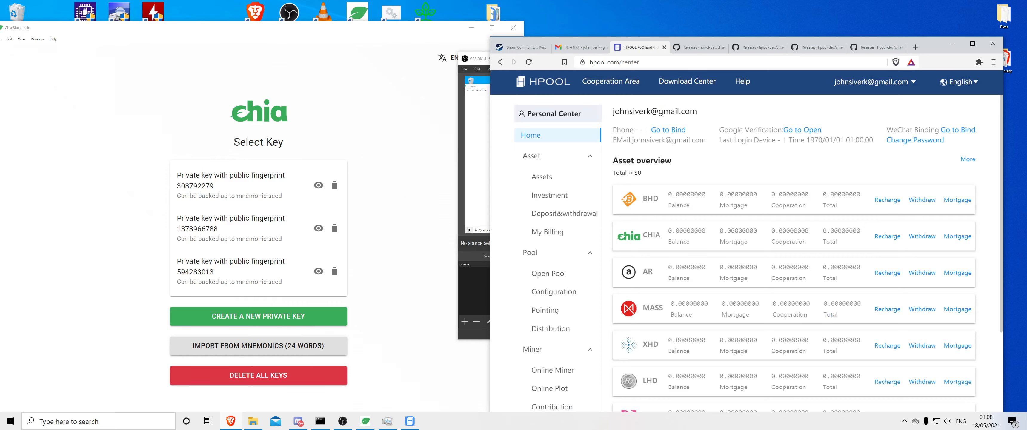
pyautogui.click(665, 134)
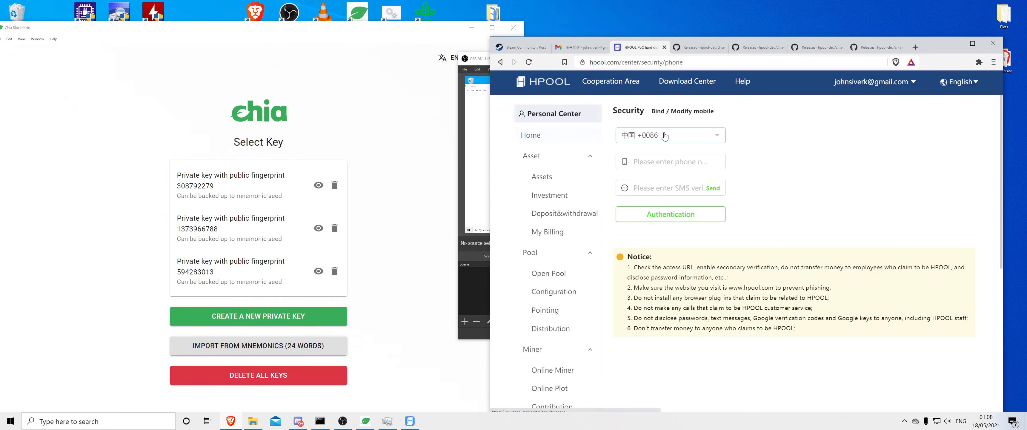
# Look through the country codes for phone binding and check the bound phone number on the account's home page
pyautogui.click(673, 137)
pyautogui.scroll(-5, 685, 199)
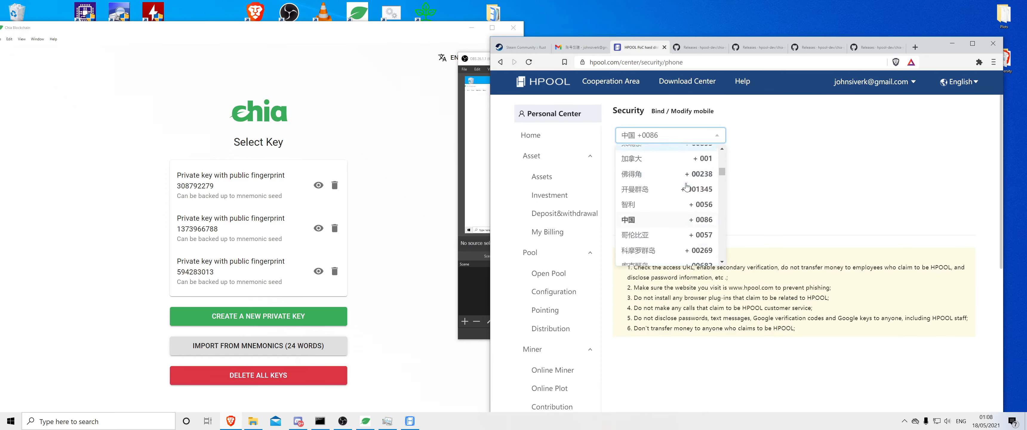
pyautogui.scroll(-5, 686, 198)
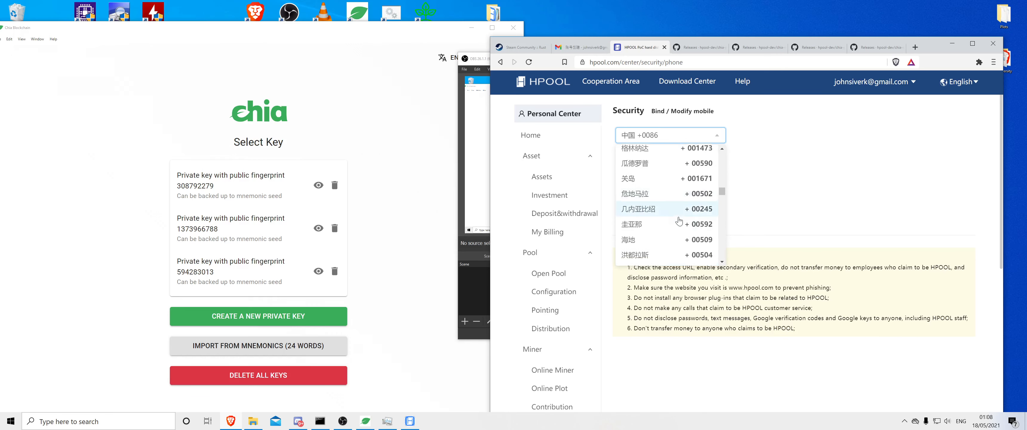
pyautogui.scroll(-5, 670, 233)
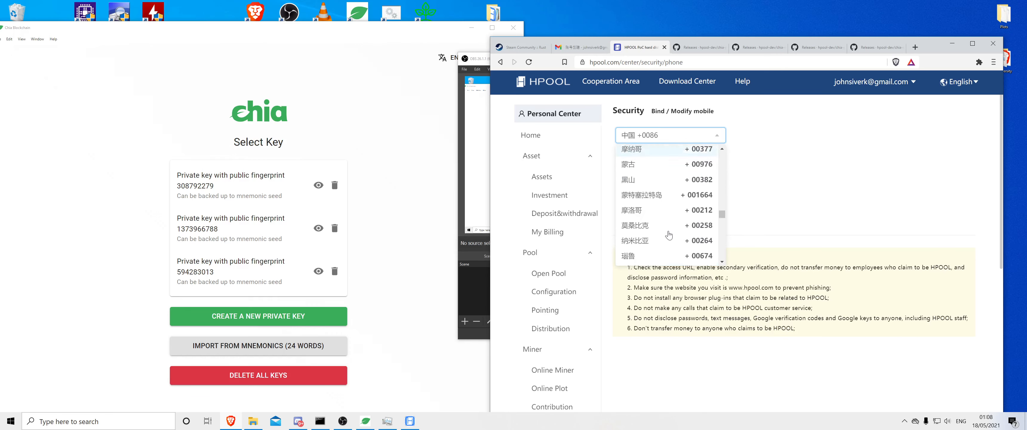
pyautogui.scroll(-5, 666, 238)
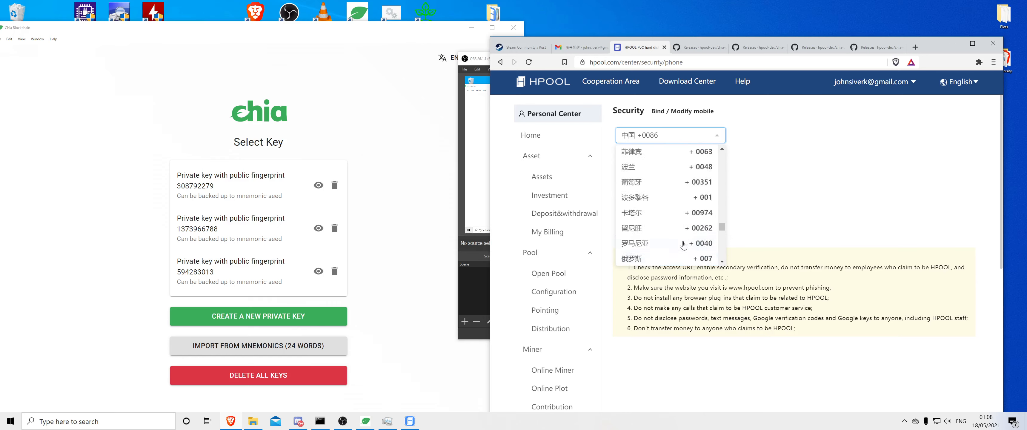
pyautogui.click(343, 421)
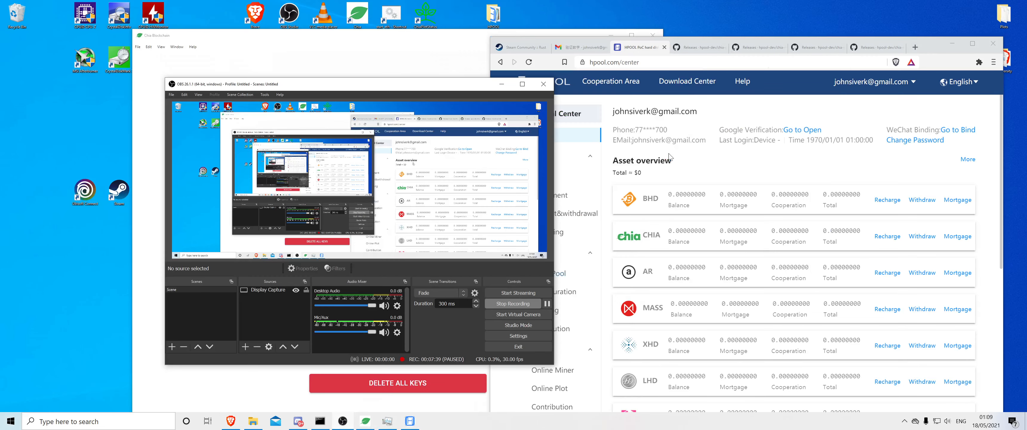
pyautogui.moveTo(694, 130); pyautogui.dragTo(613, 130)
pyautogui.click(630, 132)
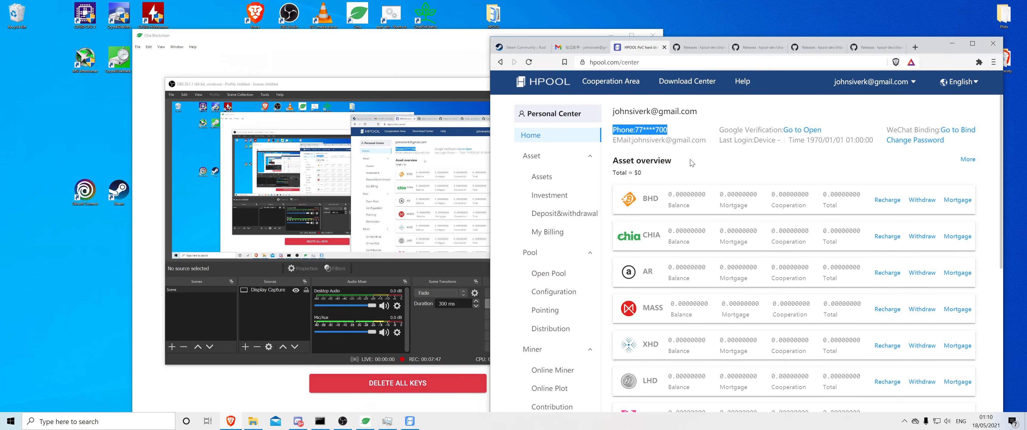
# Review the Open Pool, Distribution and Configuration pages of the account's Pool section
pyautogui.click(558, 275)
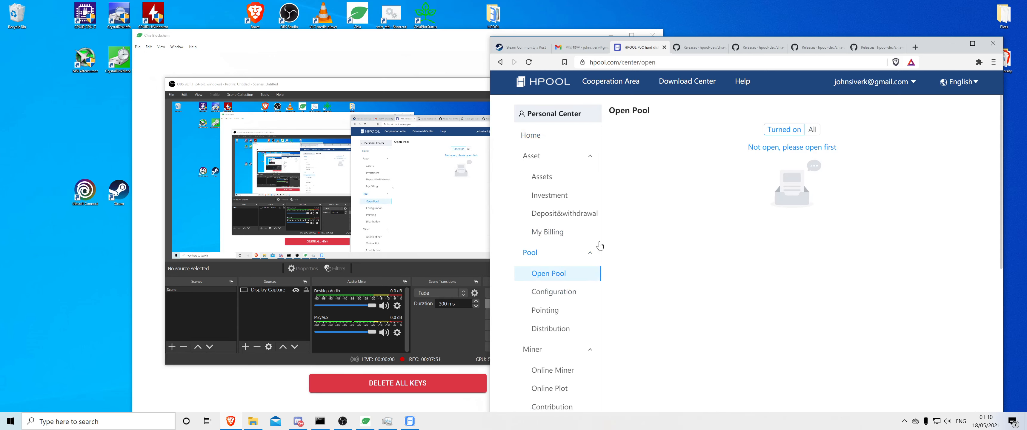
pyautogui.click(546, 329)
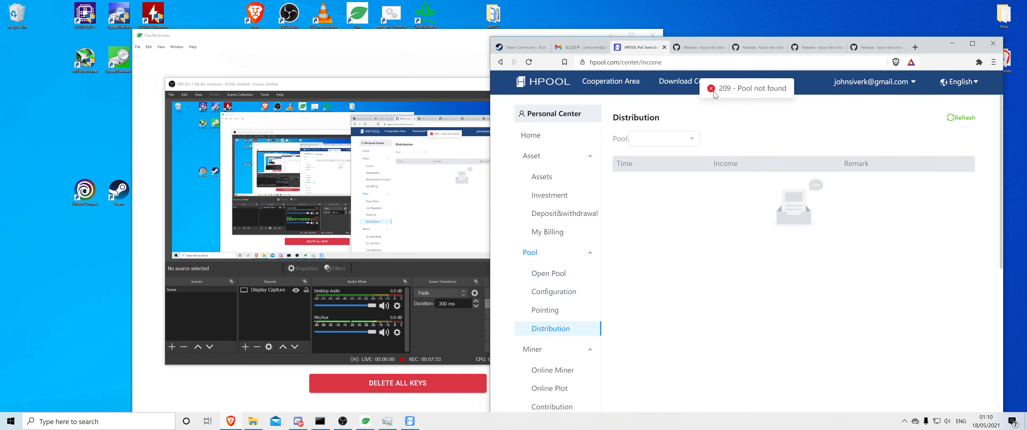
pyautogui.moveTo(714, 95); pyautogui.dragTo(791, 89)
pyautogui.click(563, 295)
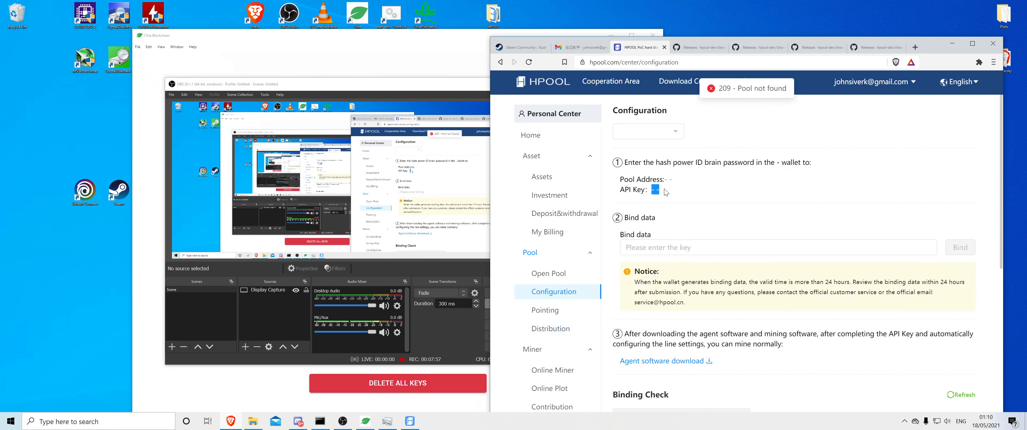
# List all available mining pools and open the CHIAECO pool for the account
pyautogui.click(563, 274)
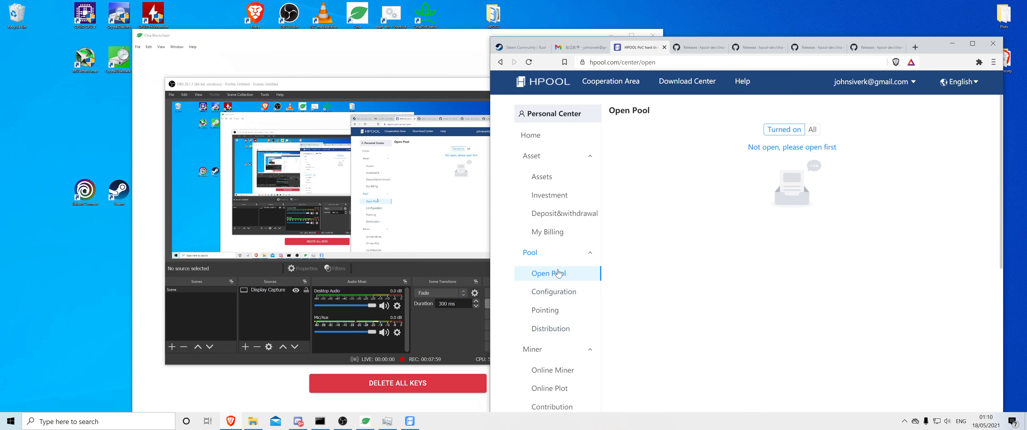
pyautogui.click(812, 130)
pyautogui.scroll(-3, 683, 227)
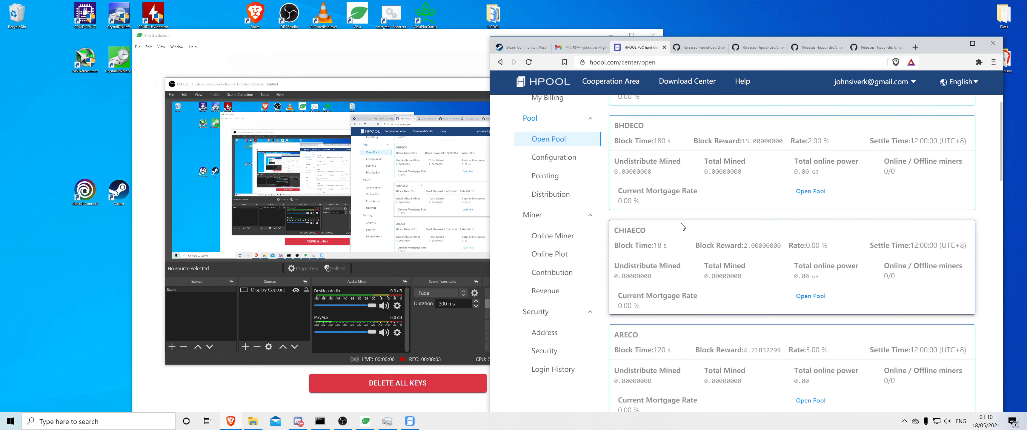
pyautogui.moveTo(613, 231); pyautogui.dragTo(650, 234)
pyautogui.click(808, 299)
pyautogui.moveTo(686, 88); pyautogui.dragTo(824, 91)
pyautogui.scroll(1, 562, 191)
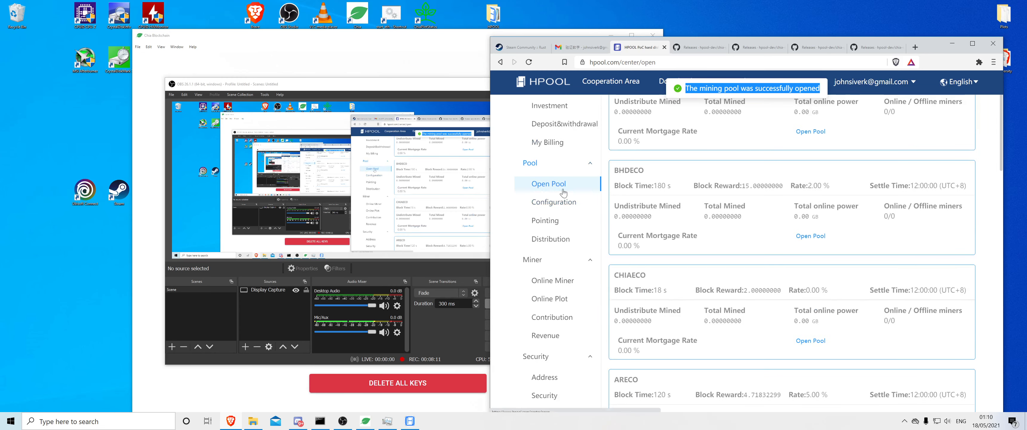
# Check the CHIAECO pool's entry among the account's turned-on pools
pyautogui.click(560, 192)
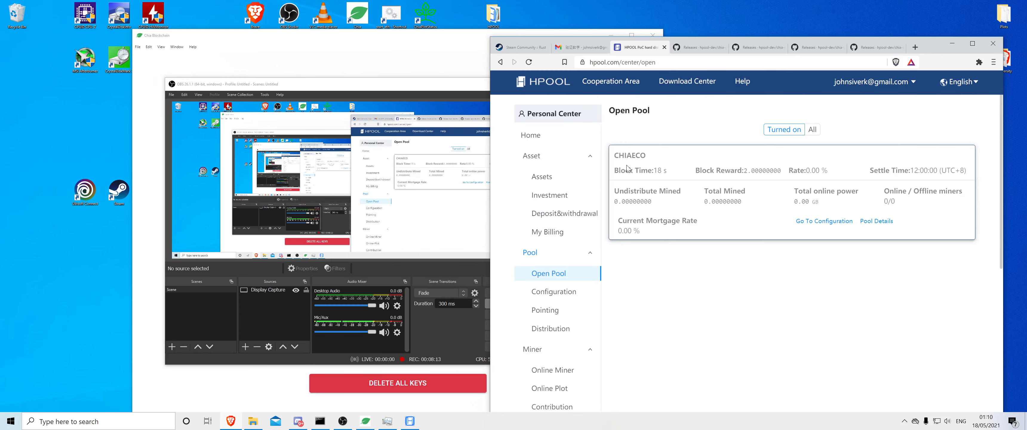
pyautogui.moveTo(620, 170); pyautogui.dragTo(866, 205)
pyautogui.click(663, 256)
pyautogui.scroll(-2, 638, 261)
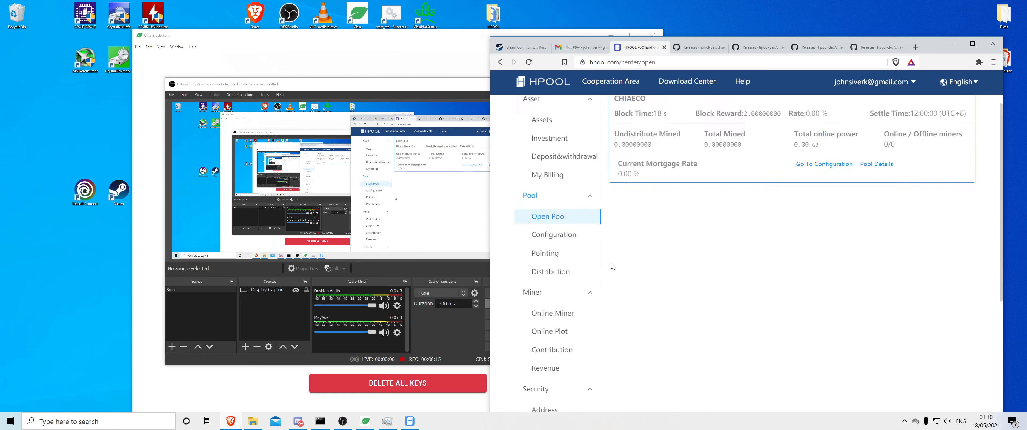
pyautogui.scroll(2, 613, 255)
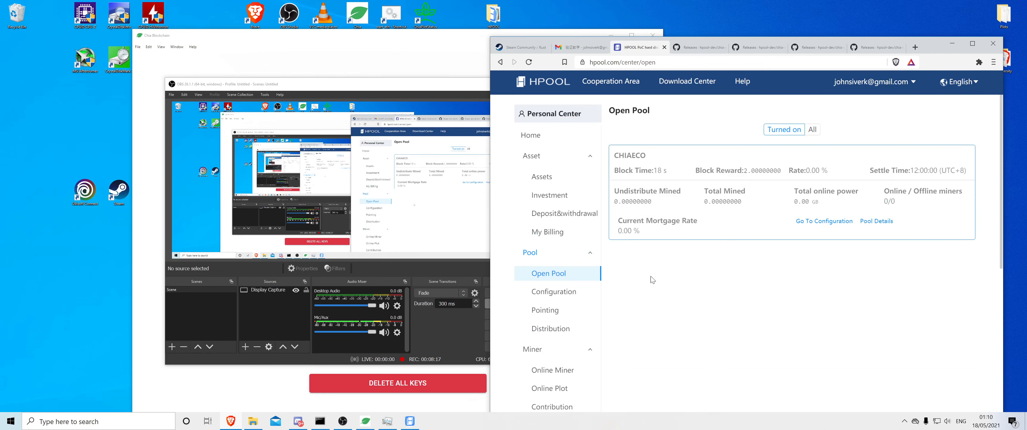
# Go to the CHIA ECO pool's Configuration page and highlight its API key
pyautogui.scroll(-2, 650, 279)
pyautogui.click(552, 283)
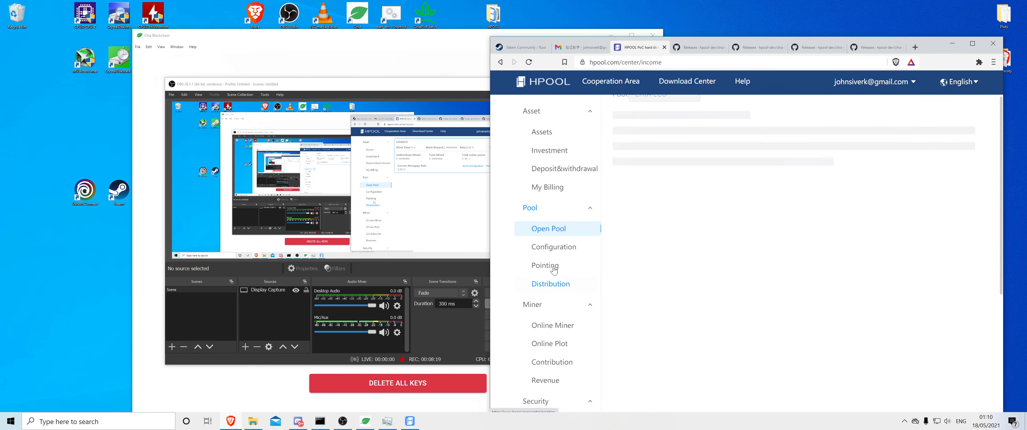
pyautogui.click(553, 247)
pyautogui.moveTo(651, 172); pyautogui.dragTo(795, 172)
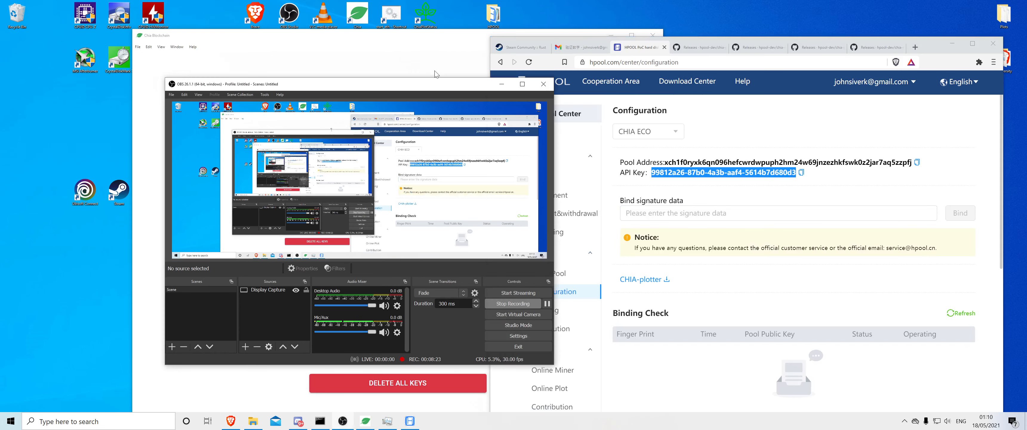
# Bring up the Chia wallet briefly, return to the HPOOL configuration, and highlight the Bind signature data field
pyautogui.click(431, 56)
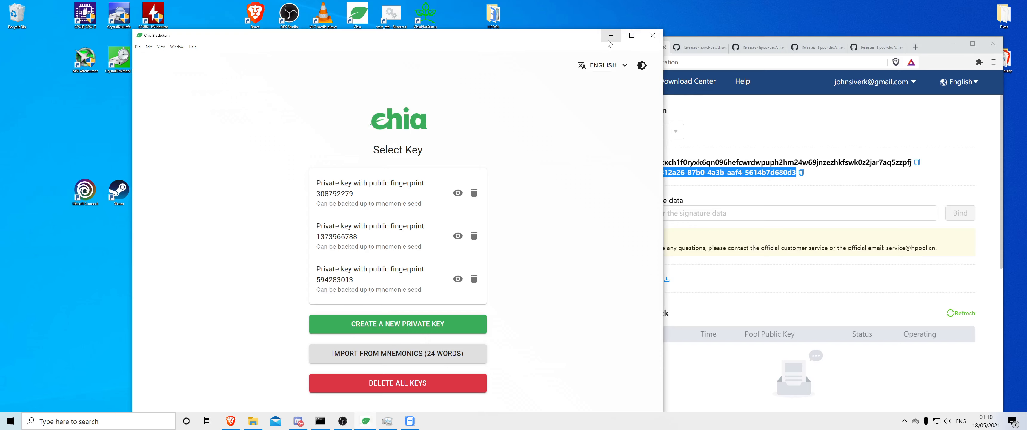
pyautogui.click(722, 263)
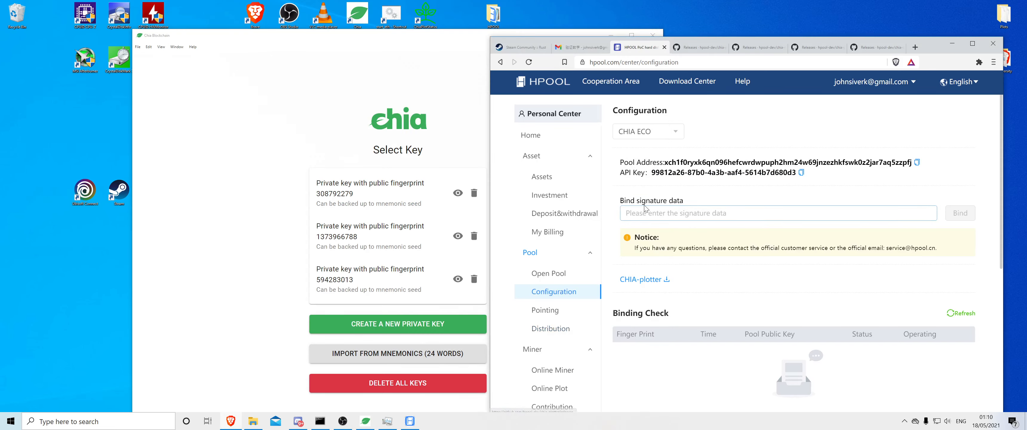
pyautogui.moveTo(619, 201); pyautogui.dragTo(688, 201)
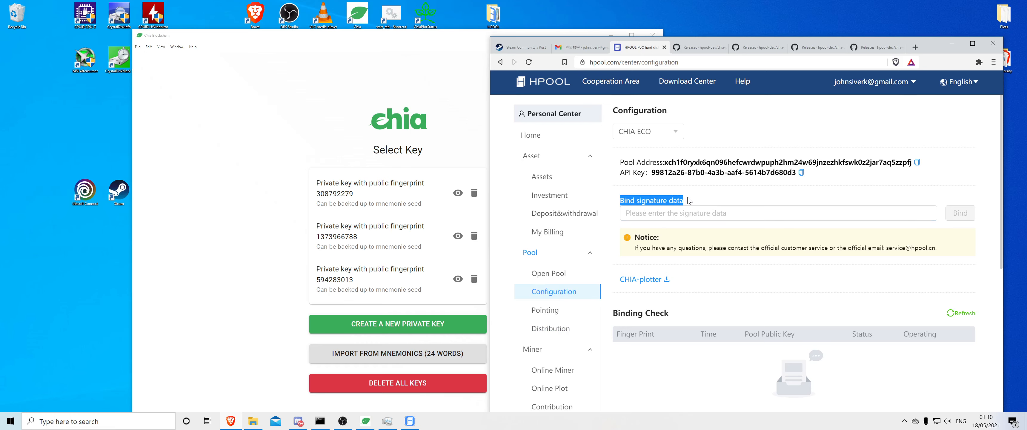
pyautogui.click(718, 213)
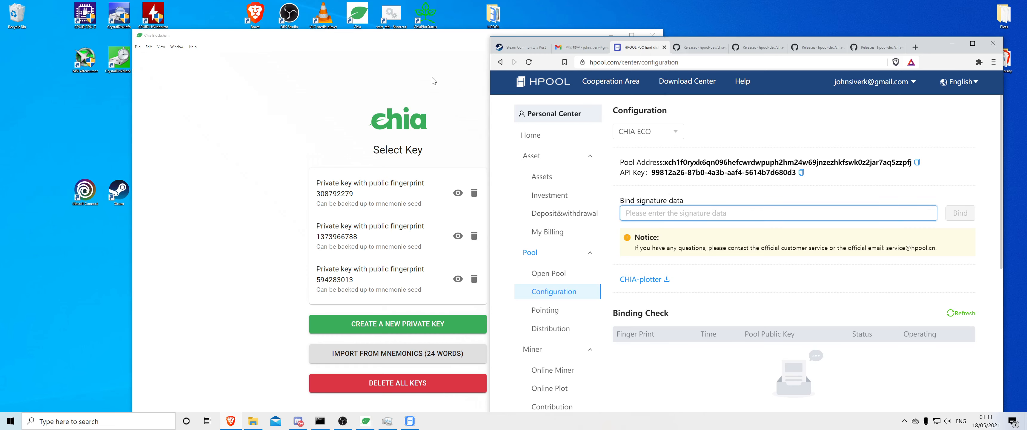
# Minimize the Chia wallet, launch the HPOOL plotting & signing tool, and narrow and place its window beside the browser
pyautogui.click(611, 35)
pyautogui.doubleClick(221, 104)
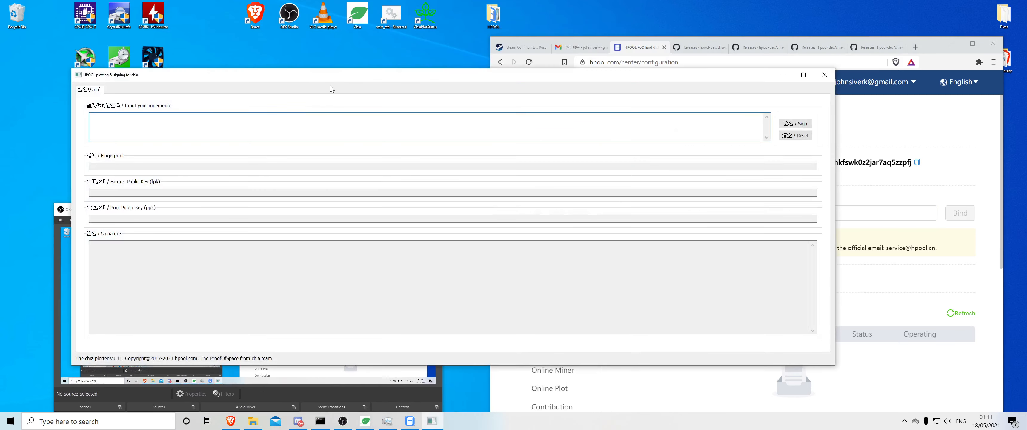
pyautogui.moveTo(315, 78); pyautogui.dragTo(410, 64)
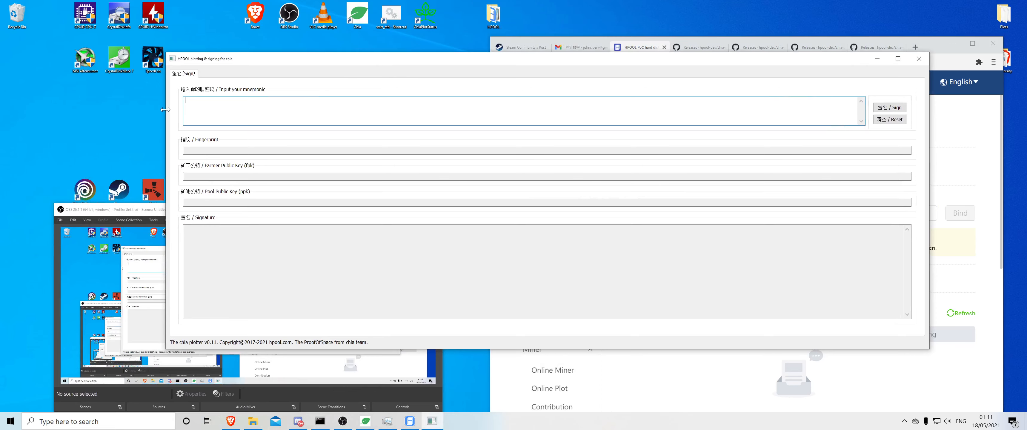
pyautogui.moveTo(165, 109); pyautogui.dragTo(516, 101)
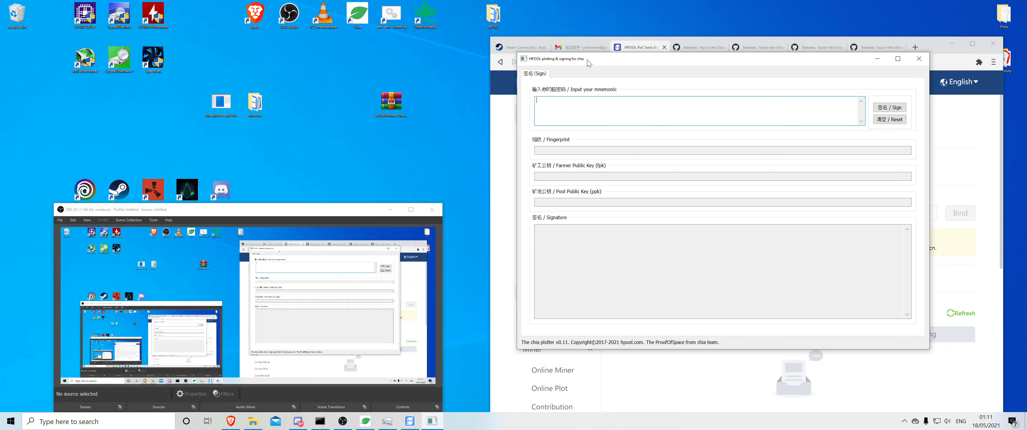
pyautogui.moveTo(589, 63); pyautogui.dragTo(191, 63)
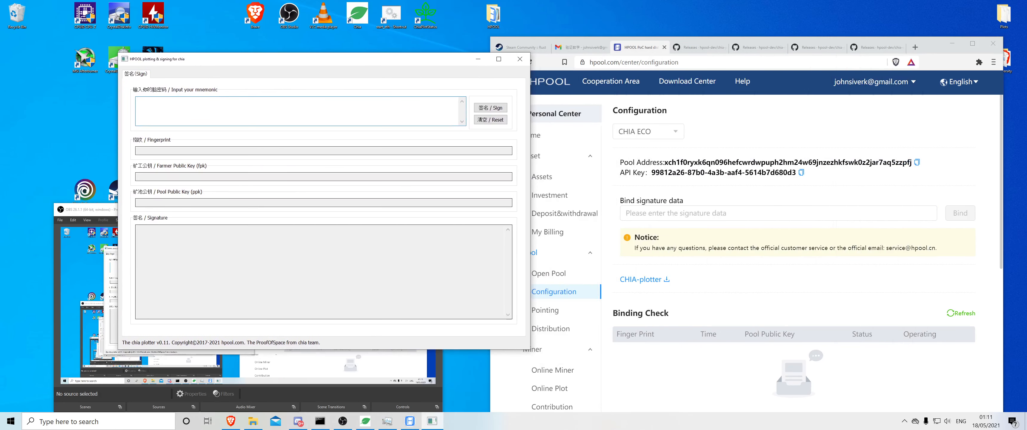
# Switch to the Chia wallet, show the details of the last listed private key and copy its 24-word seed
pyautogui.click(365, 420)
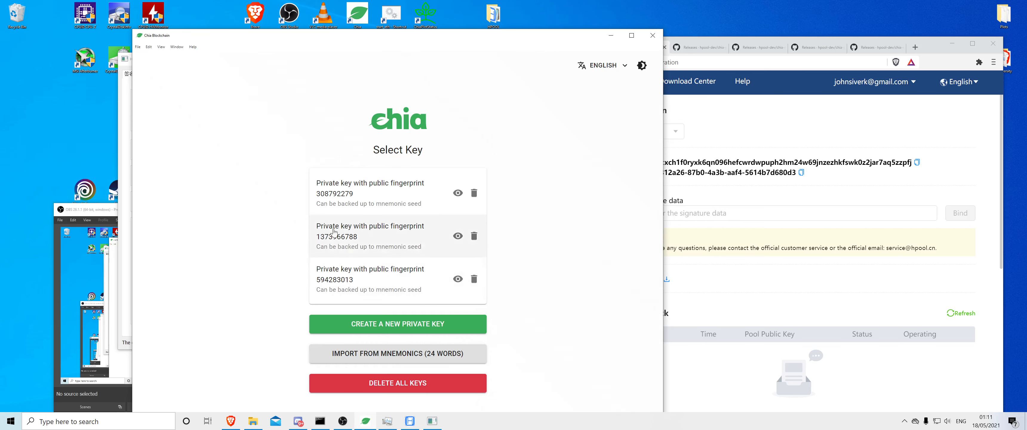
pyautogui.click(458, 281)
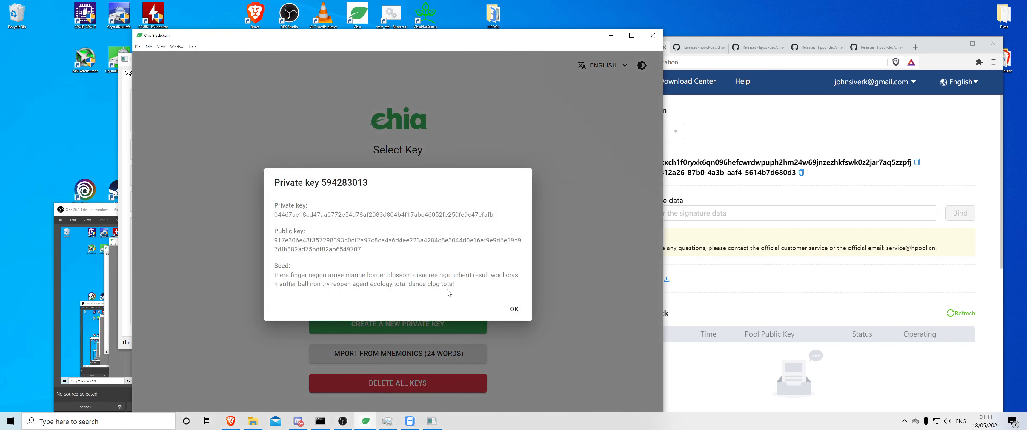
pyautogui.moveTo(461, 288); pyautogui.dragTo(269, 275)
pyautogui.hotkey('ctrl', 'c')
# Move the Chia wallet aside, paste the key's mnemonic seed into the HPOOL signing tool and sign it
pyautogui.moveTo(258, 38); pyautogui.dragTo(476, 62)
pyautogui.click(343, 111)
pyautogui.hotkey('ctrl', 'v')
pyautogui.click(490, 108)
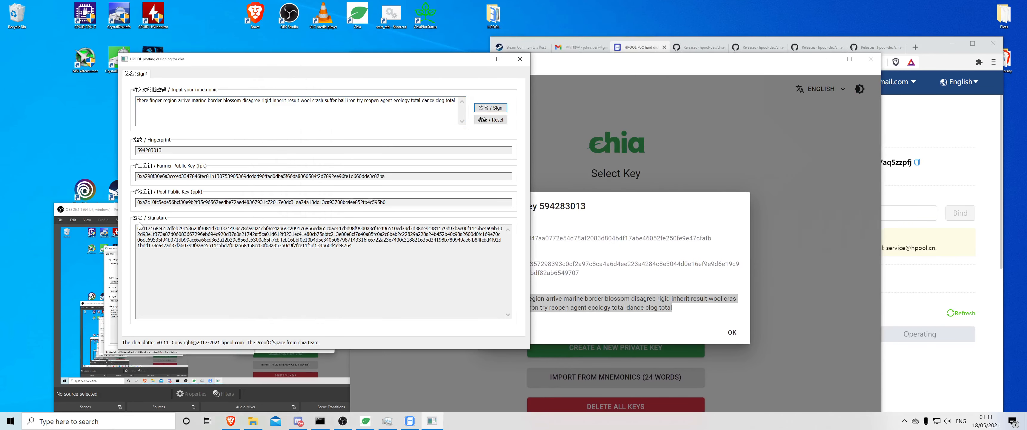
# Copy the generated signature into the Bind signature data field of HPOOL's CHIA ECO configuration and bind it
pyautogui.moveTo(137, 228)
pyautogui.mouseDown()
pyautogui.moveTo(352, 246)
pyautogui.moveTo(136, 229)
pyautogui.mouseUp()
pyautogui.click(212, 240)
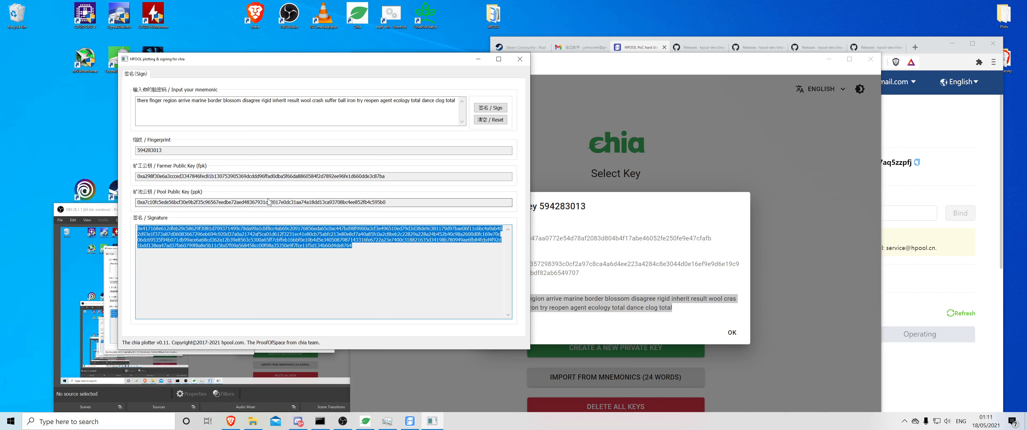
pyautogui.click(935, 285)
pyautogui.click(640, 213)
pyautogui.hotkey('ctrl', 'v')
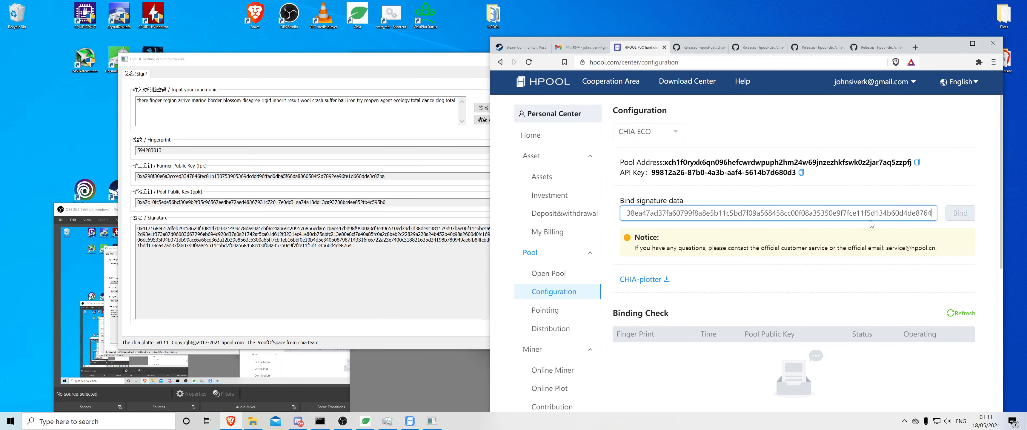
pyautogui.click(960, 218)
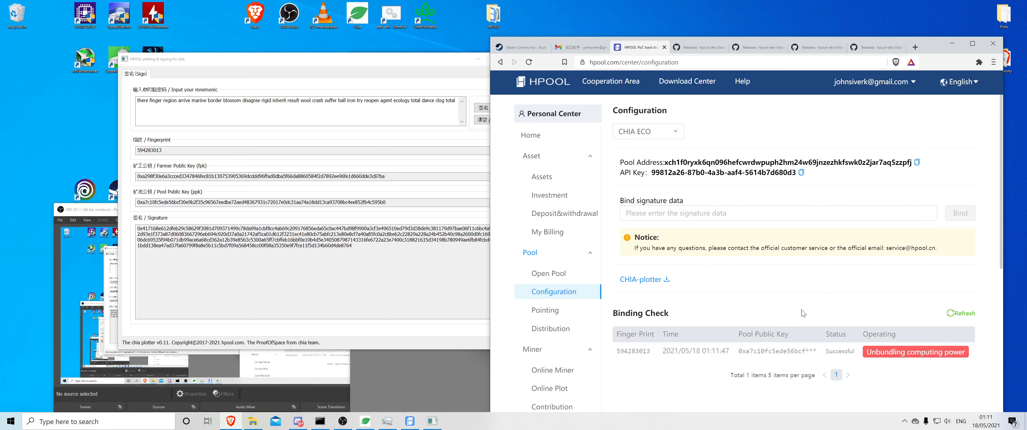
# Bring the signing tool forward, move its window lower and highlight the fingerprint to compare it with the Binding Check entry
pyautogui.moveTo(323, 245); pyautogui.dragTo(320, 245)
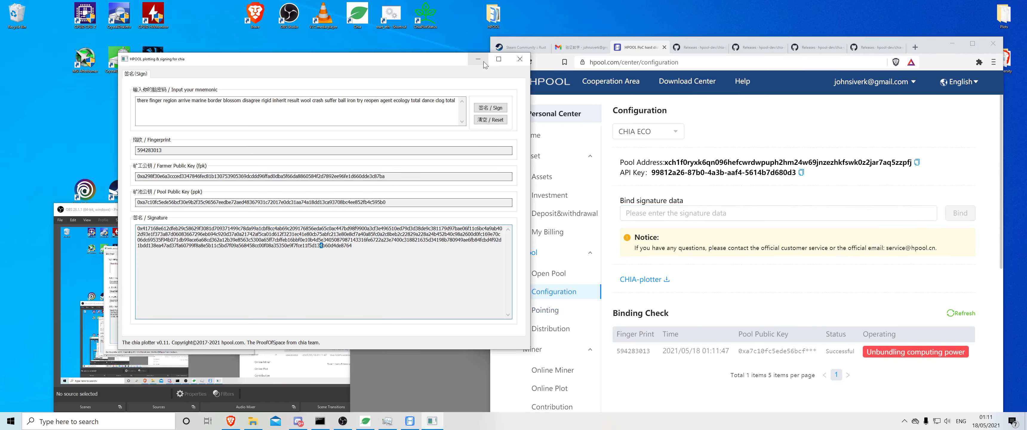
pyautogui.moveTo(450, 63); pyautogui.dragTo(449, 103)
pyautogui.moveTo(145, 190); pyautogui.dragTo(162, 190)
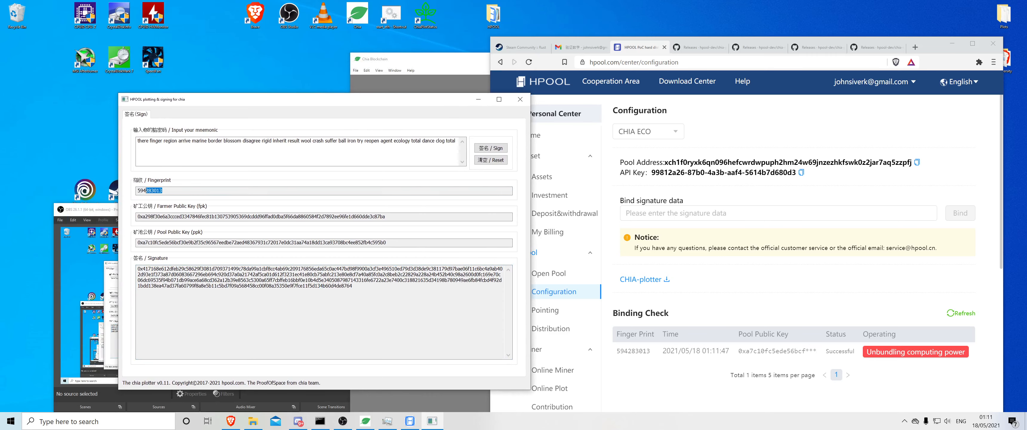
# Close the private key details in the Chia wallet and return to the HPOOL signing tool
pyautogui.click(365, 420)
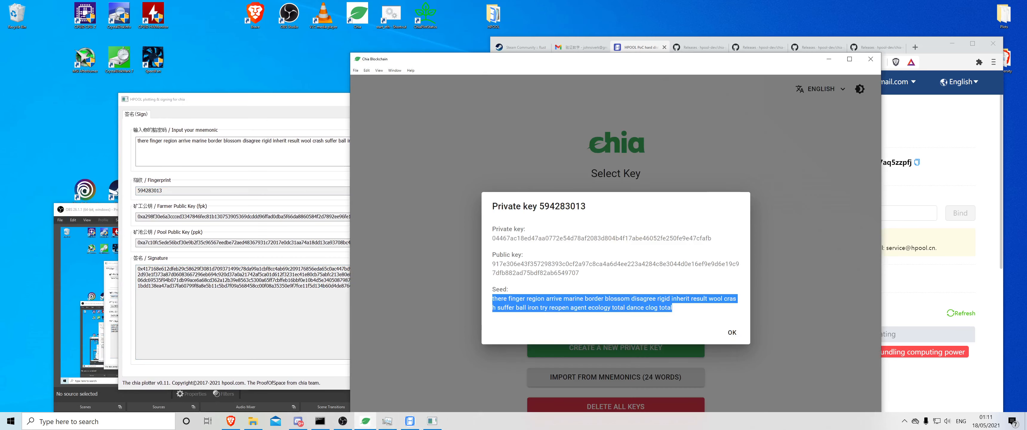
pyautogui.click(733, 332)
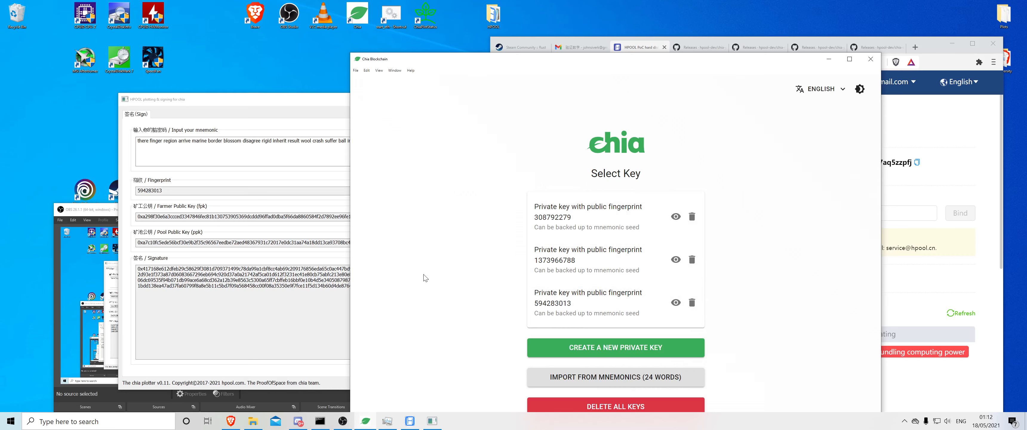
pyautogui.click(286, 274)
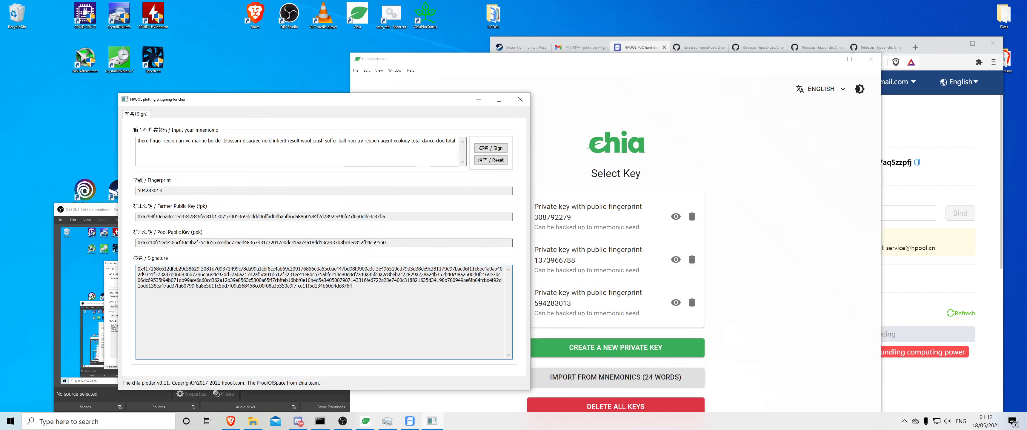
# Review the Binding Check entry in HPOOL's CHIA ECO configuration beside the signing tool, and close the signing tool
pyautogui.hotkey('ctrl', 'a')
pyautogui.click(915, 322)
pyautogui.scroll(-2, 915, 322)
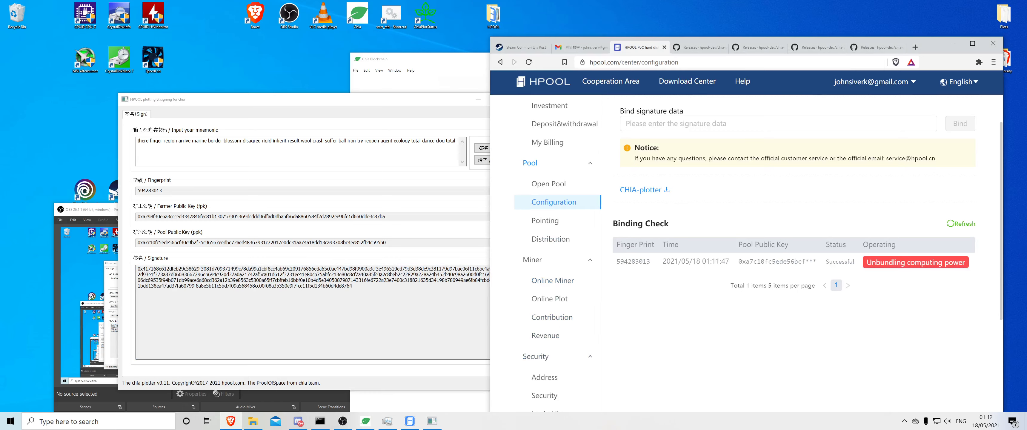
pyautogui.hotkey('alt', 'Tab')
pyautogui.moveTo(439, 105); pyautogui.dragTo(332, 117)
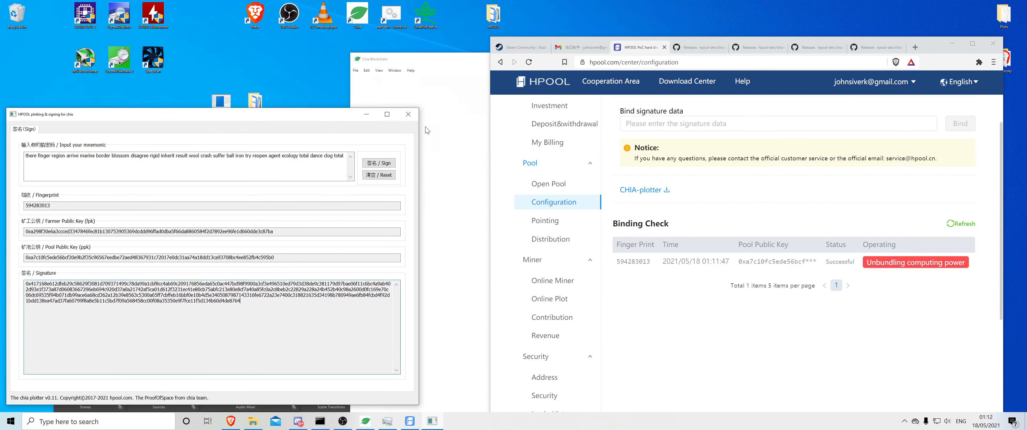
pyautogui.click(414, 111)
# Copy the API key from the CHIA ECO configuration and paste it into the browser's address bar
pyautogui.scroll(3, 636, 281)
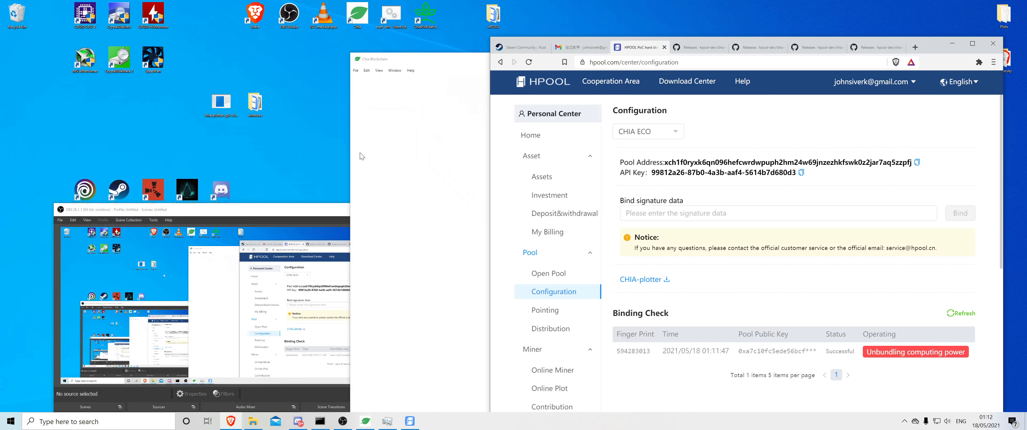
pyautogui.moveTo(651, 173); pyautogui.dragTo(791, 185)
pyautogui.click(774, 182)
pyautogui.moveTo(651, 176); pyautogui.dragTo(797, 178)
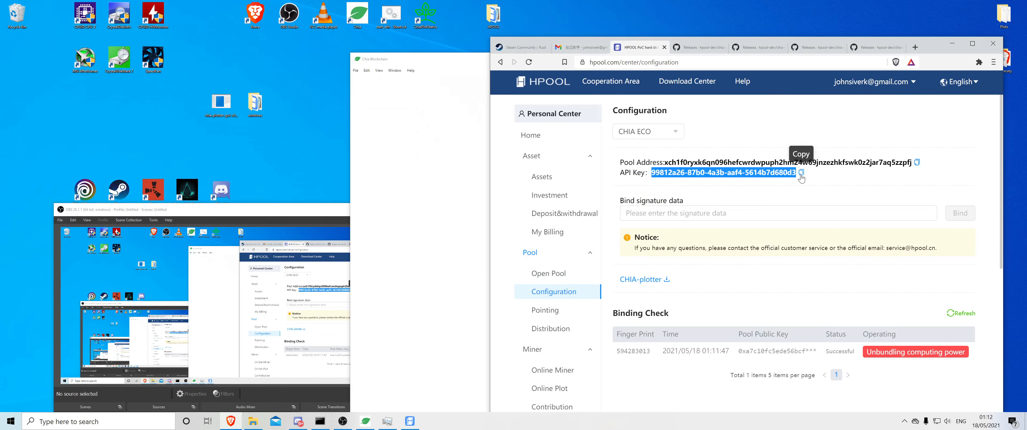
pyautogui.click(801, 173)
pyautogui.click(798, 181)
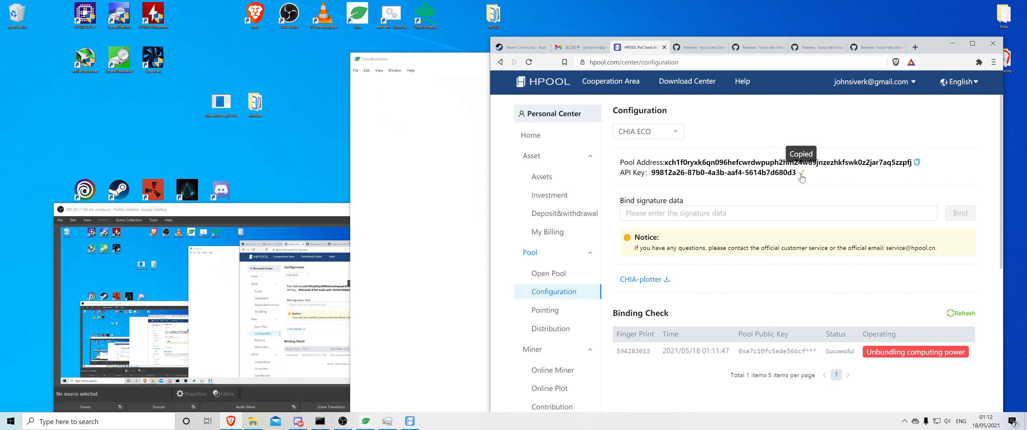
pyautogui.click(686, 63)
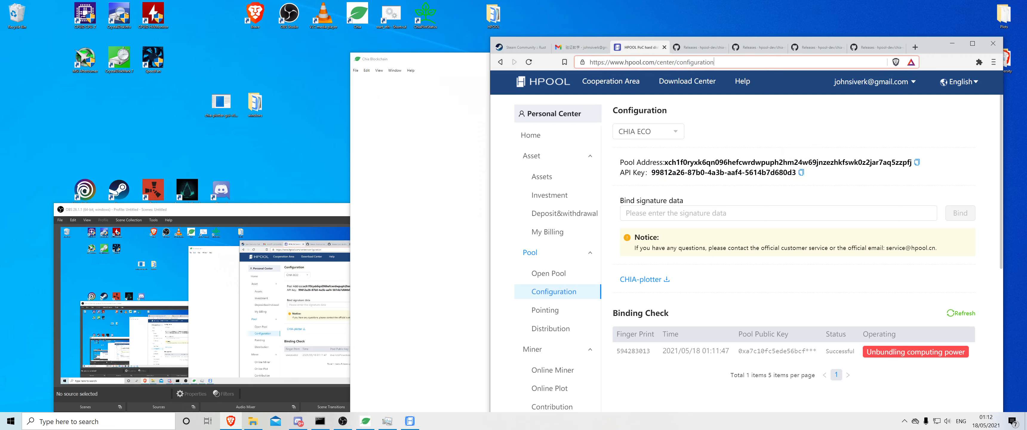
pyautogui.hotkey('ctrl', 'v')
# Open the windows folder on the desktop and launch hpool-miner-chia-gui.exe
pyautogui.doubleClick(255, 105)
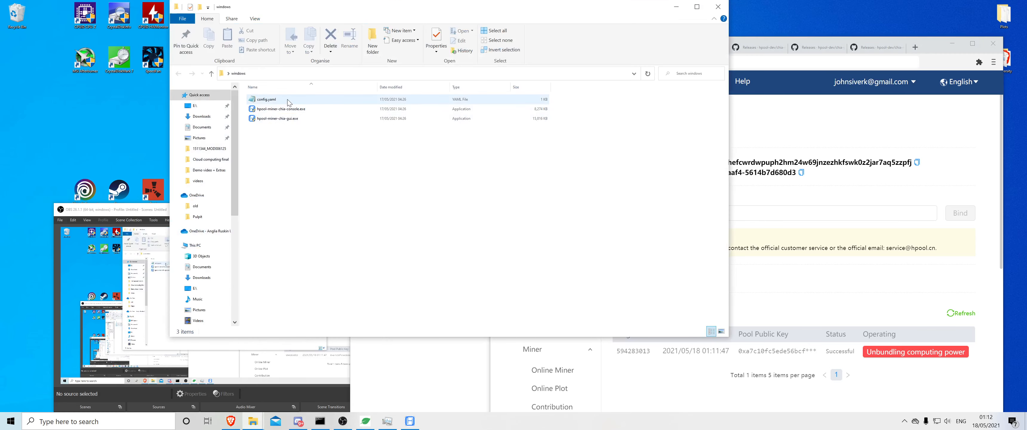
pyautogui.click(307, 120)
pyautogui.click(307, 120)
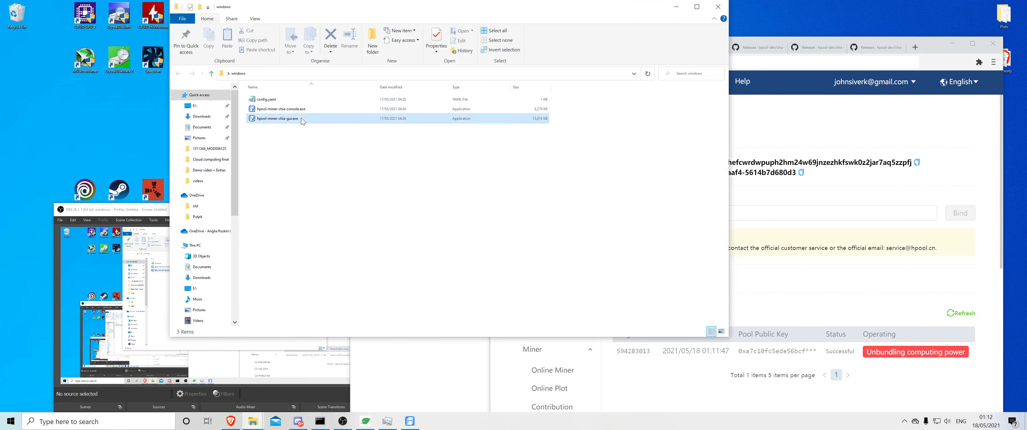
pyautogui.click(293, 102)
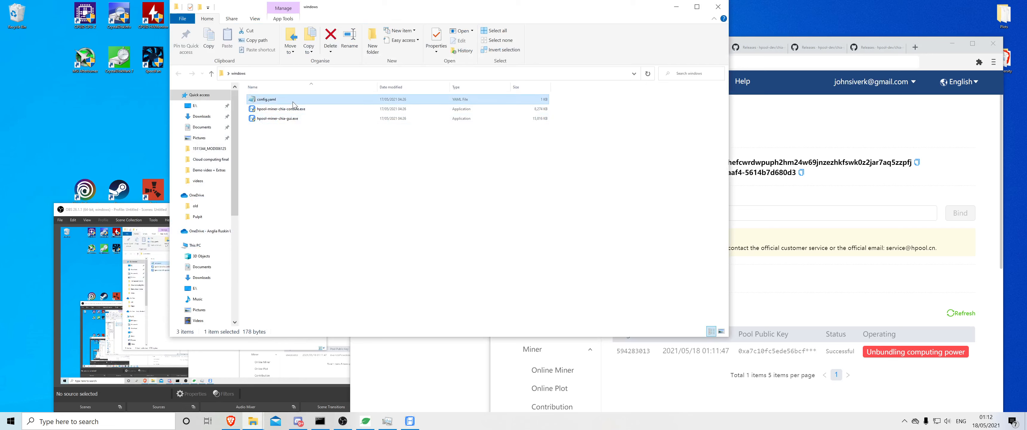
pyautogui.click(302, 121)
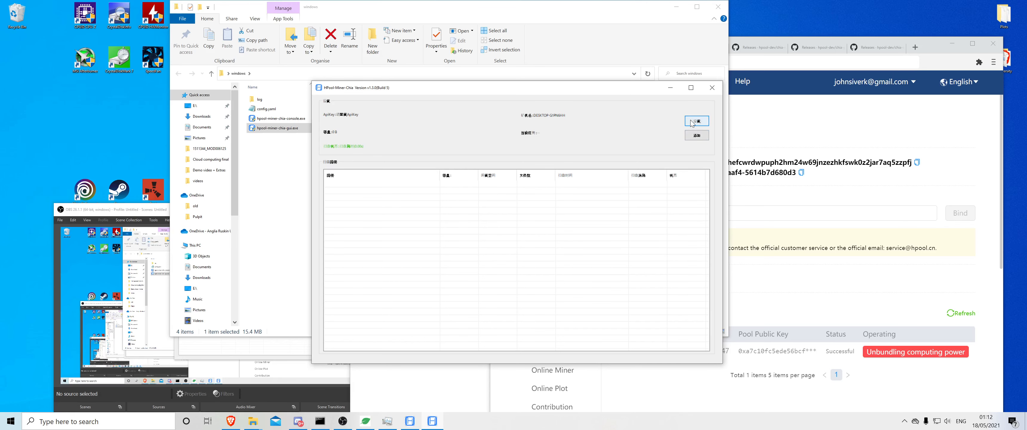
# Set the miner's language to English in its settings and try to save without an API key
pyautogui.click(696, 120)
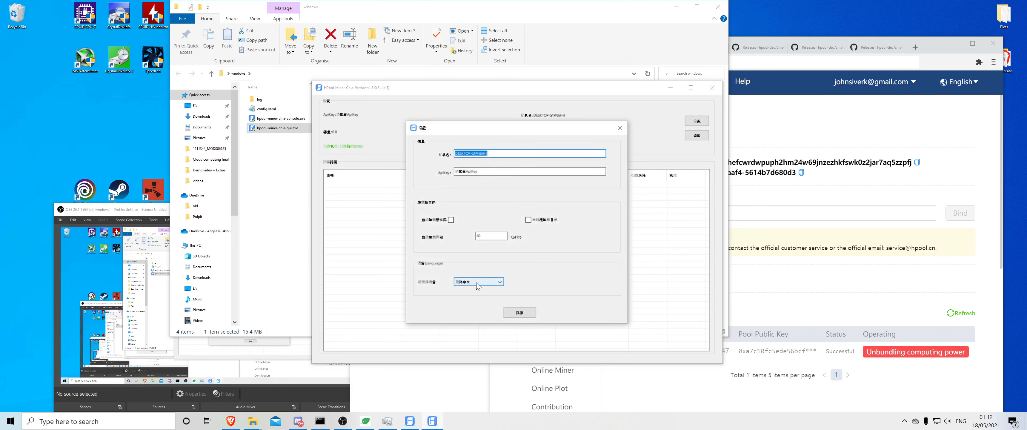
pyautogui.click(467, 283)
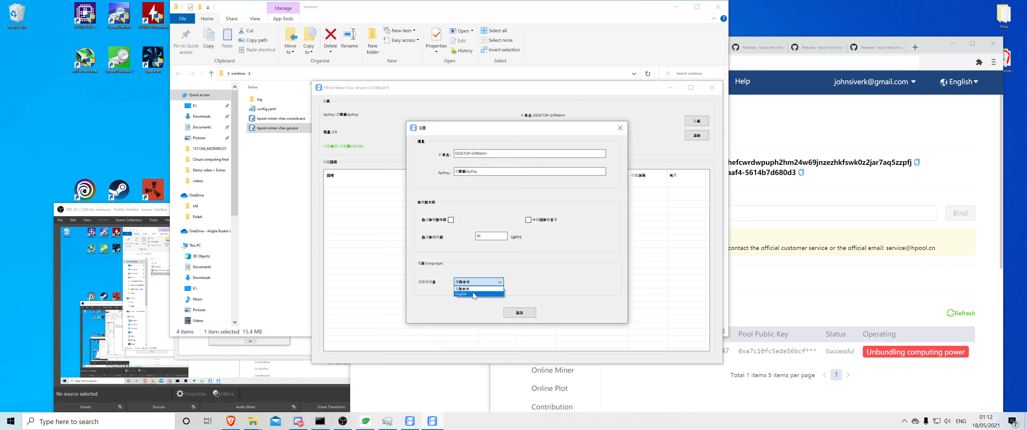
pyautogui.click(473, 293)
pyautogui.click(519, 312)
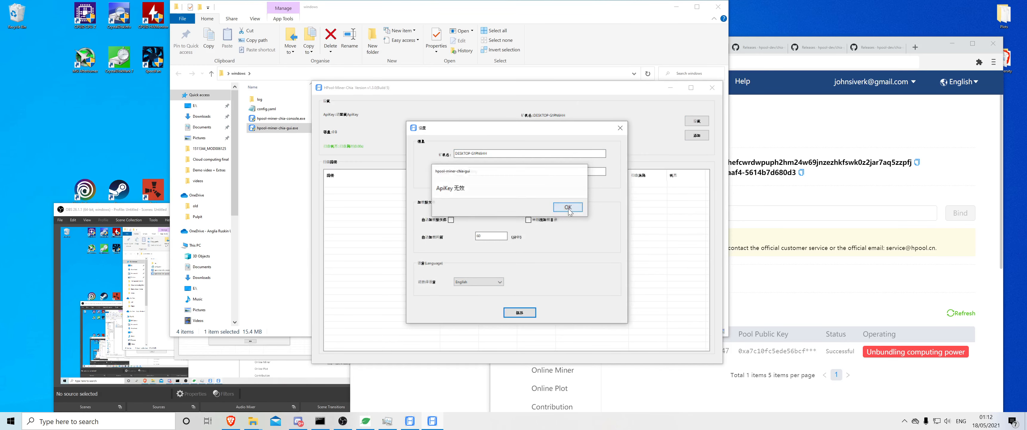
pyautogui.click(574, 207)
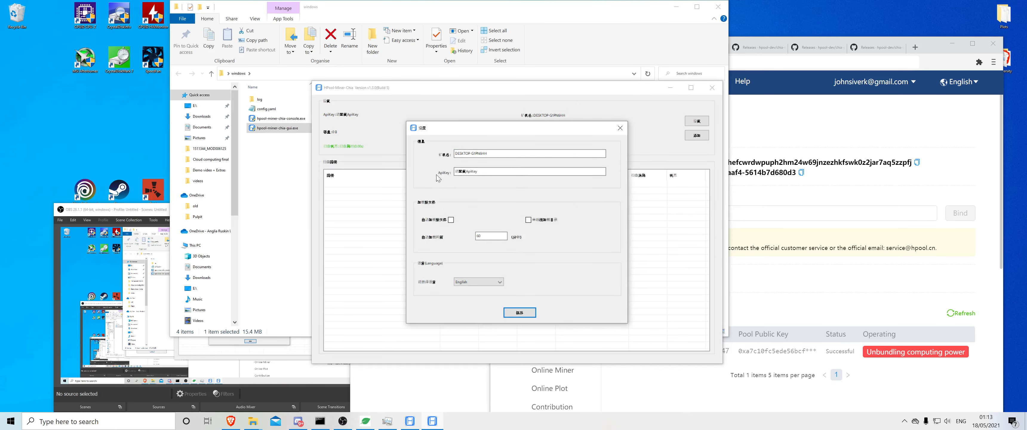
# Paste the copied API key into the miner's ApiKey field and save the settings
pyautogui.click(779, 230)
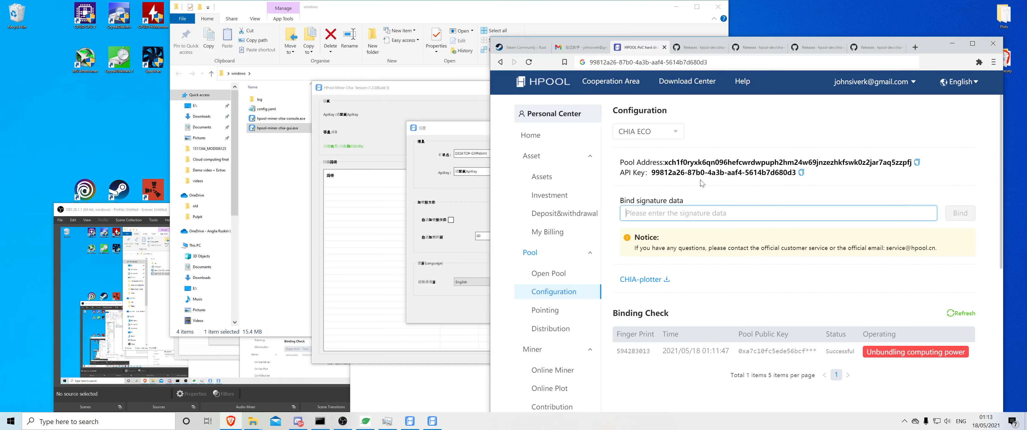
pyautogui.click(478, 190)
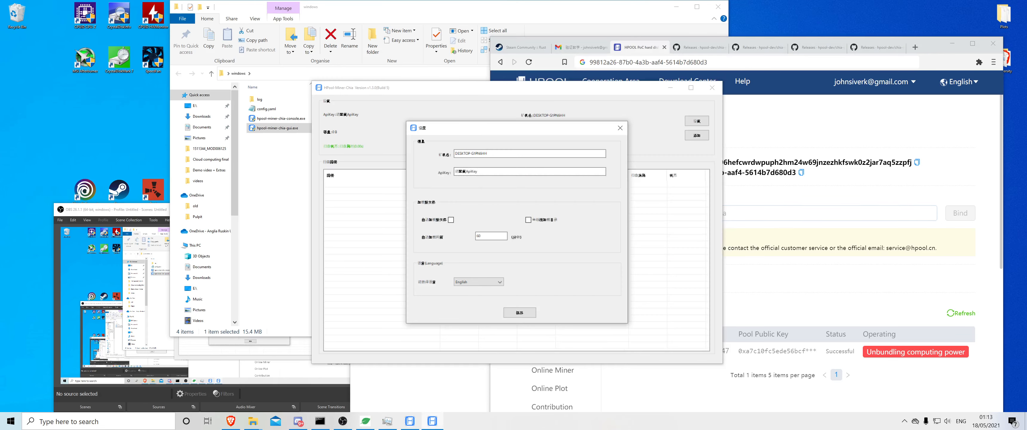
pyautogui.doubleClick(468, 171)
pyautogui.hotkey('ctrl', 'v')
pyautogui.click(524, 315)
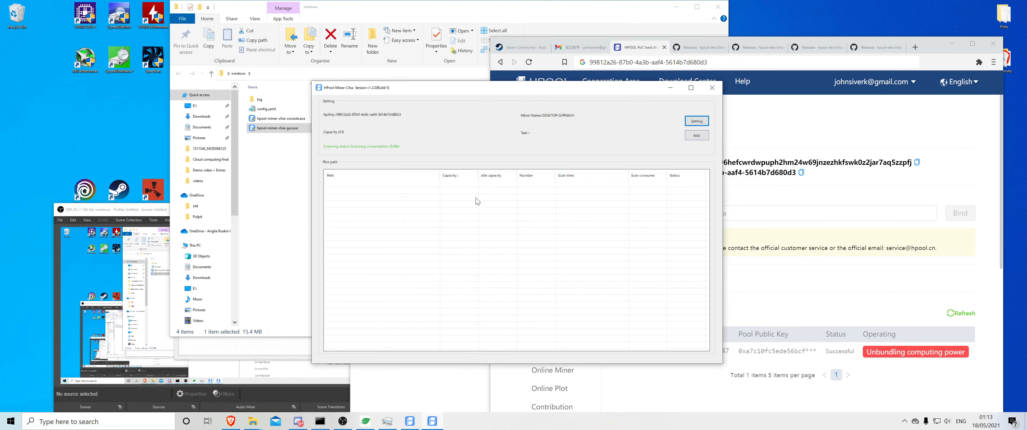
# Enable automatic loading of new files with a 15-minute autoload interval in the miner's settings and save
pyautogui.click(697, 120)
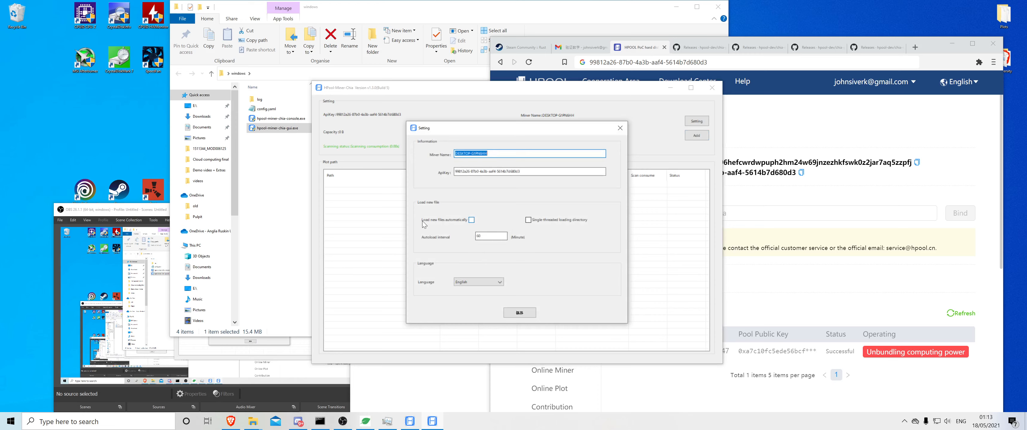
pyautogui.click(460, 224)
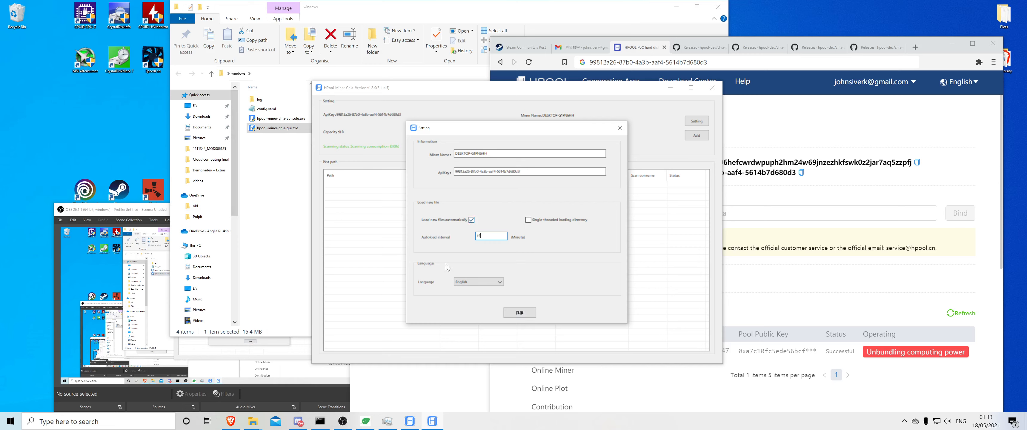
pyautogui.click(214, 246)
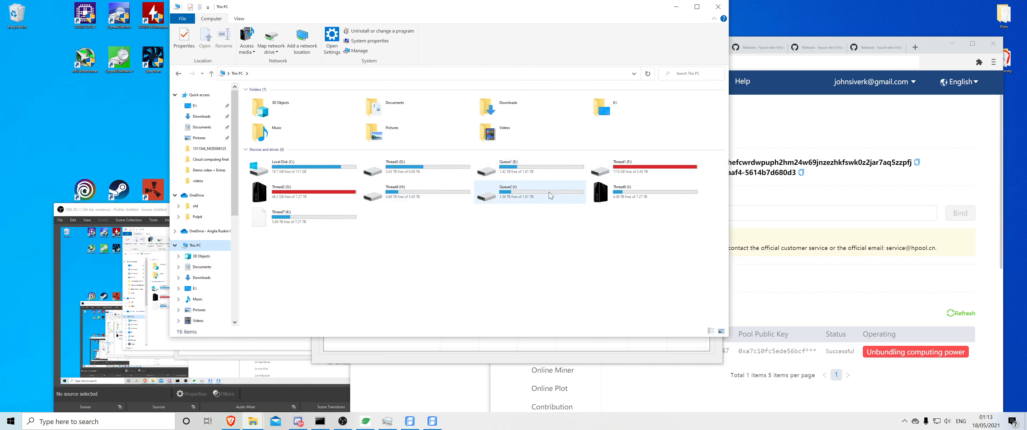
pyautogui.click(399, 358)
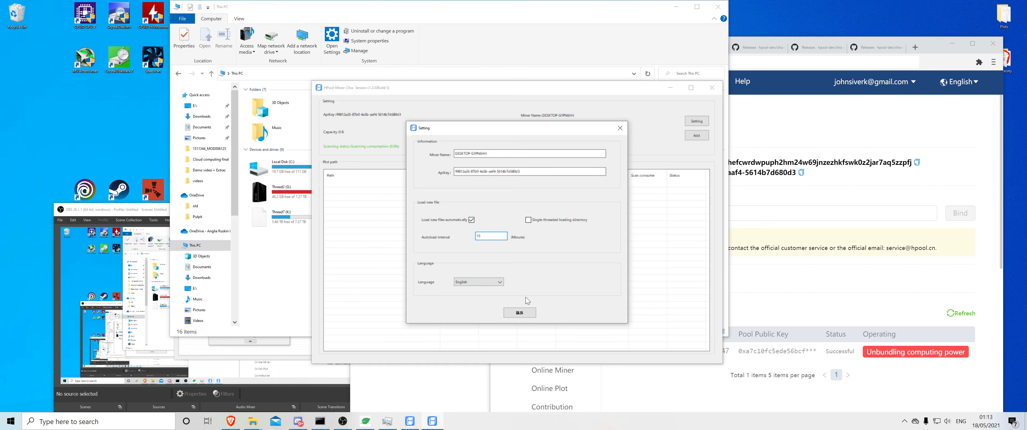
pyautogui.click(519, 313)
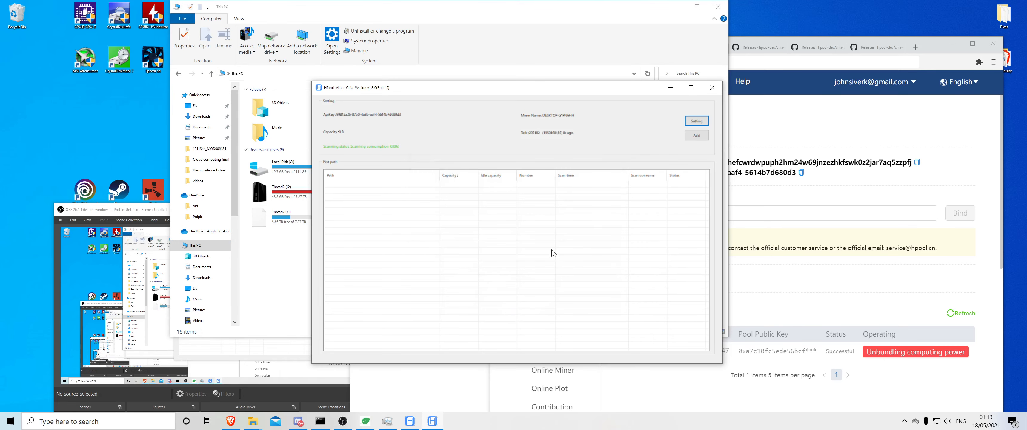
# Bring up the running console miner, close it and reposition the graphical miner's window
pyautogui.moveTo(459, 92); pyautogui.dragTo(482, 91)
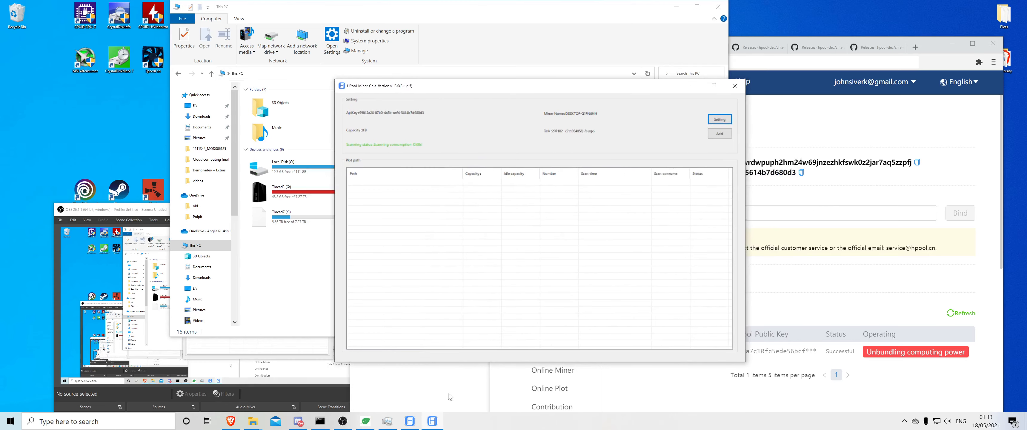
pyautogui.click(432, 421)
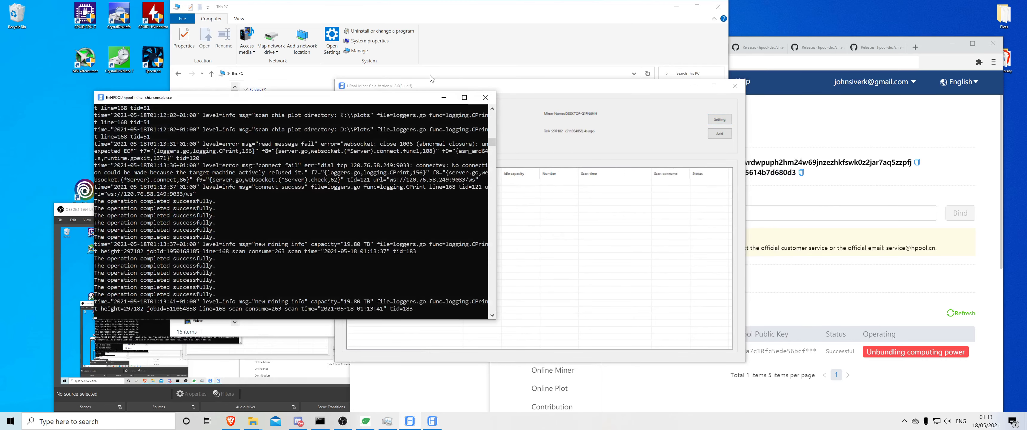
pyautogui.click(530, 101)
pyautogui.moveTo(499, 90); pyautogui.dragTo(406, 77)
# Add the Plots folder on drive Thread4 (H:) as a plot path in the miner
pyautogui.click(626, 124)
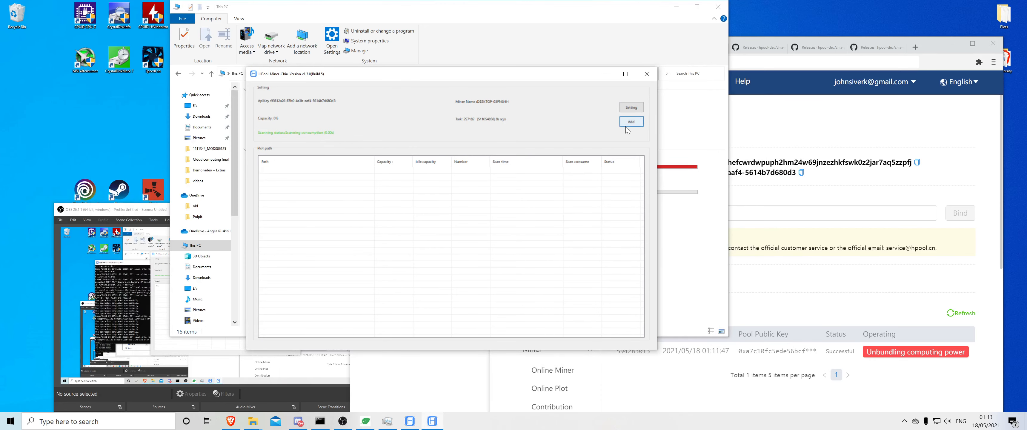
pyautogui.scroll(-1, 405, 235)
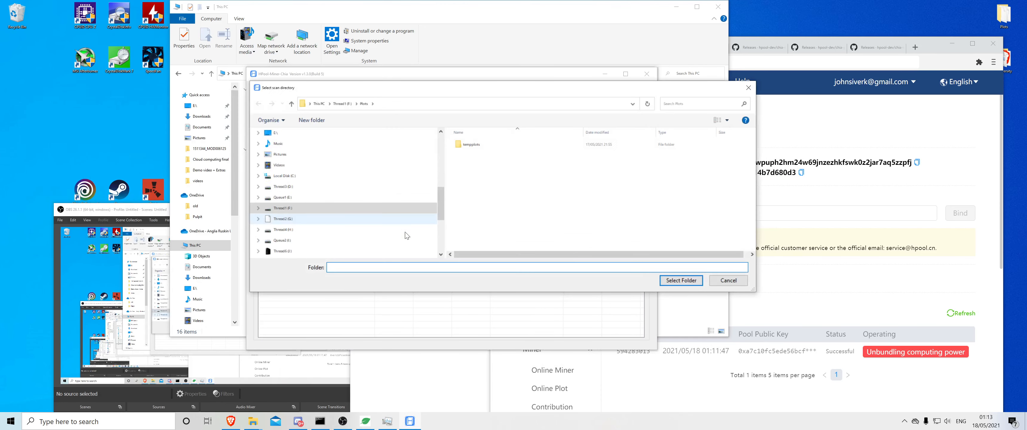
pyautogui.scroll(-2, 440, 213)
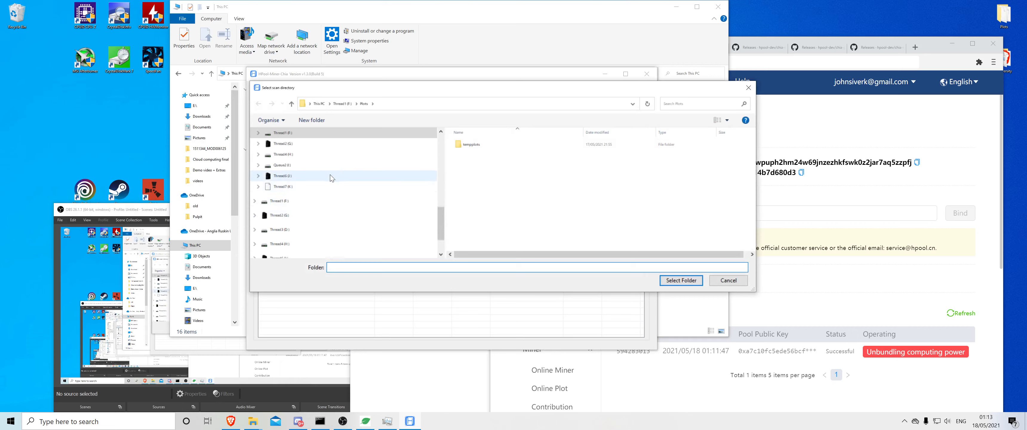
pyautogui.click(284, 165)
pyautogui.click(478, 145)
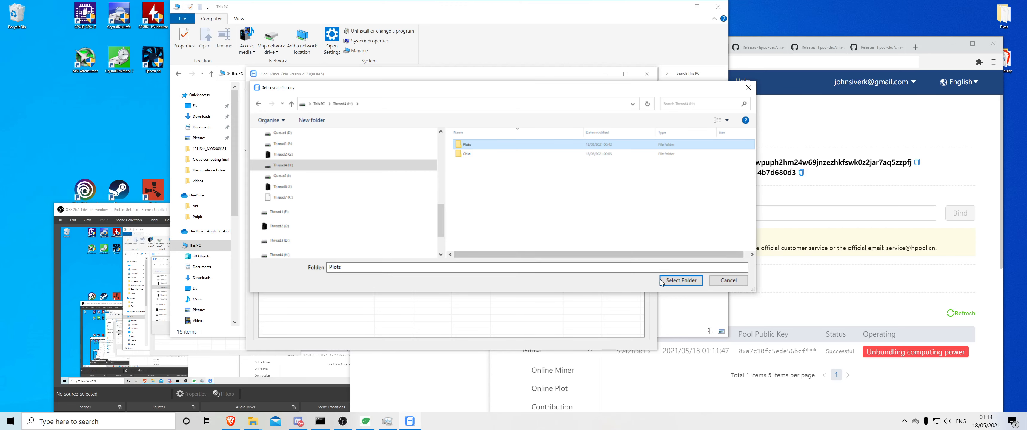
pyautogui.click(677, 282)
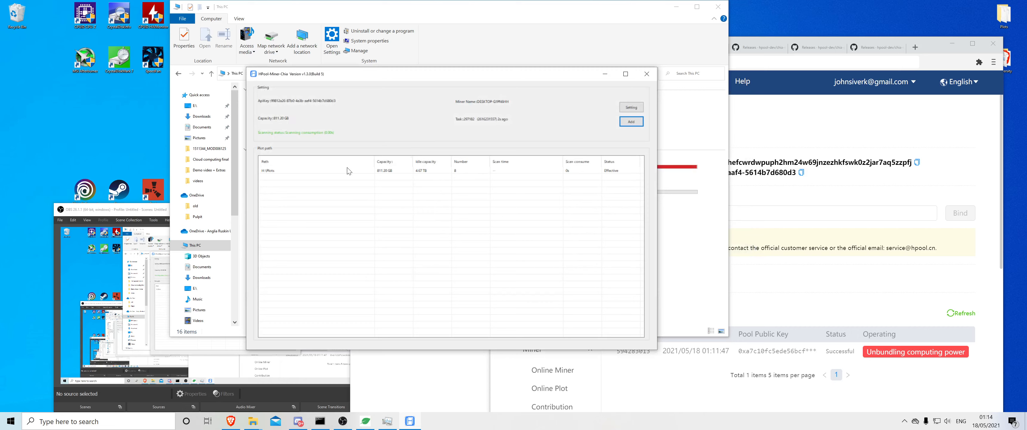
# Add the Plots folder on drive Thread1 (F:) as a second plot path in the miner
pyautogui.click(388, 172)
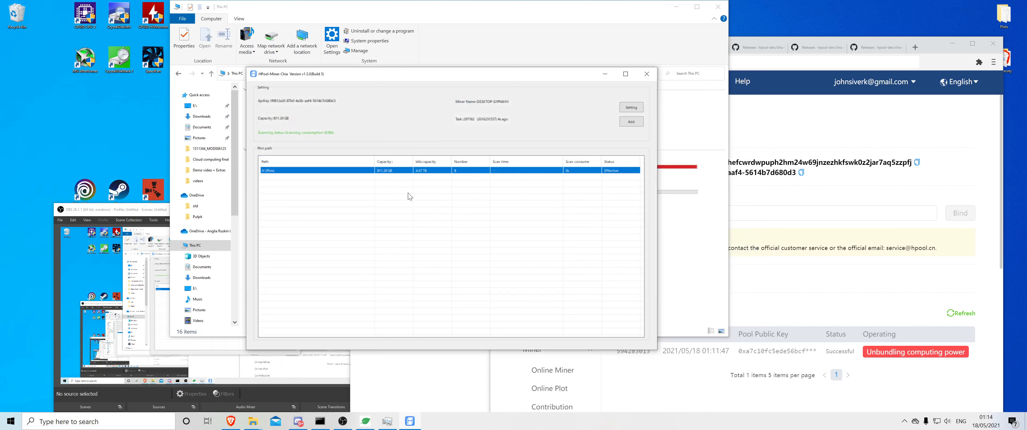
pyautogui.click(631, 121)
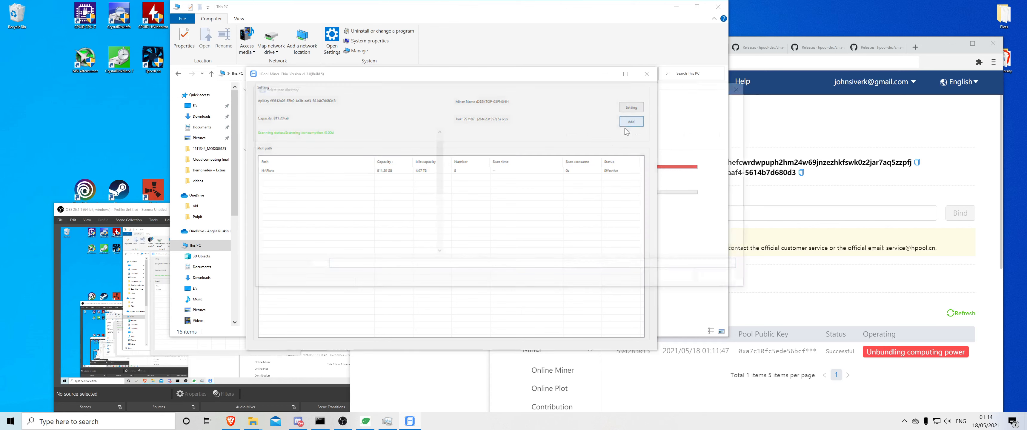
pyautogui.click(323, 231)
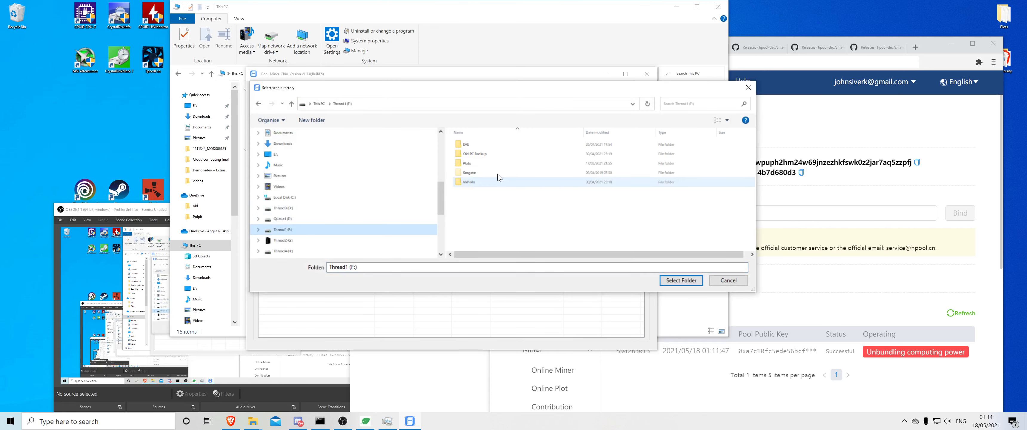
pyautogui.click(486, 163)
pyautogui.click(687, 282)
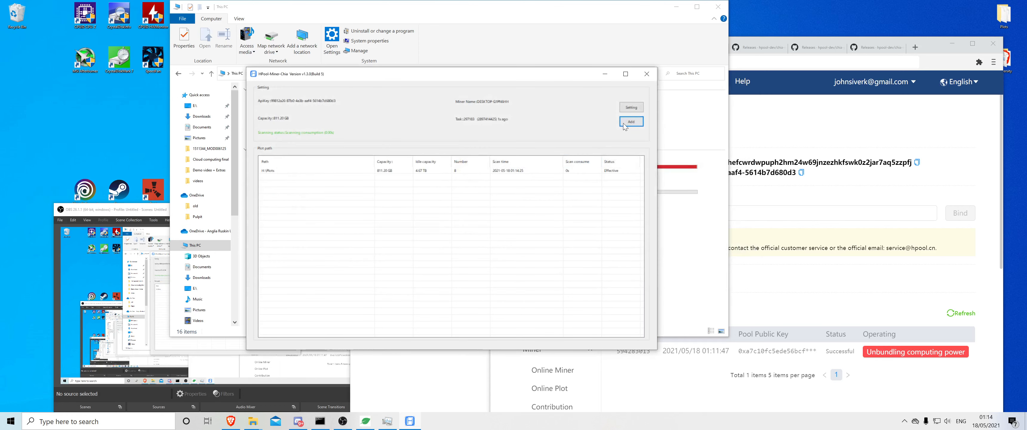
# Rename the miner to Potato in its settings and save the change
pyautogui.moveTo(473, 76); pyautogui.dragTo(484, 85)
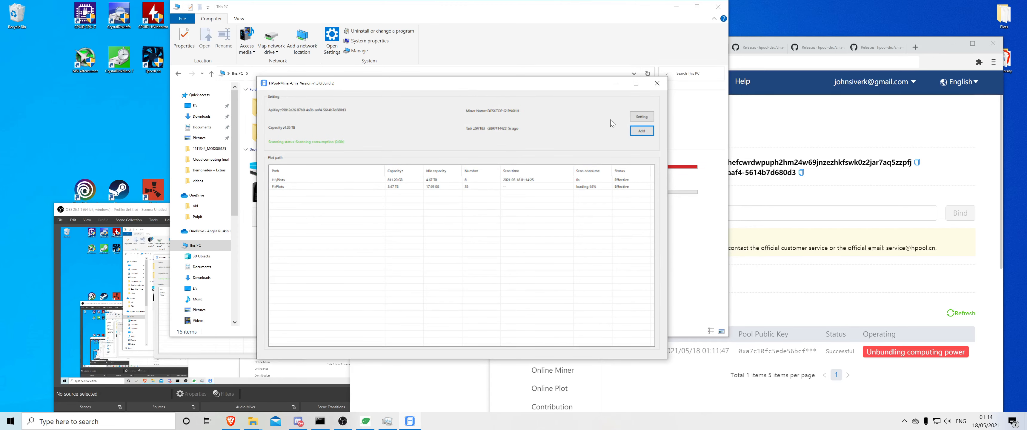
pyautogui.click(642, 116)
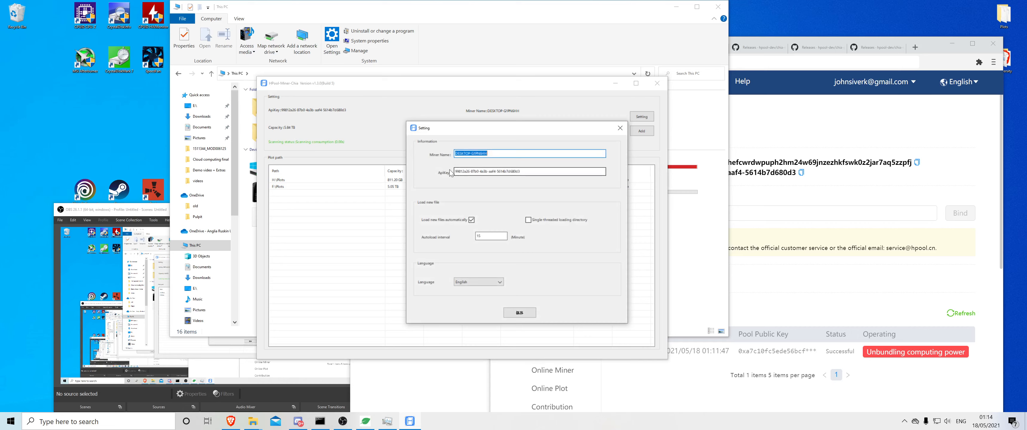
pyautogui.press('BackSpace')
pyautogui.click(519, 312)
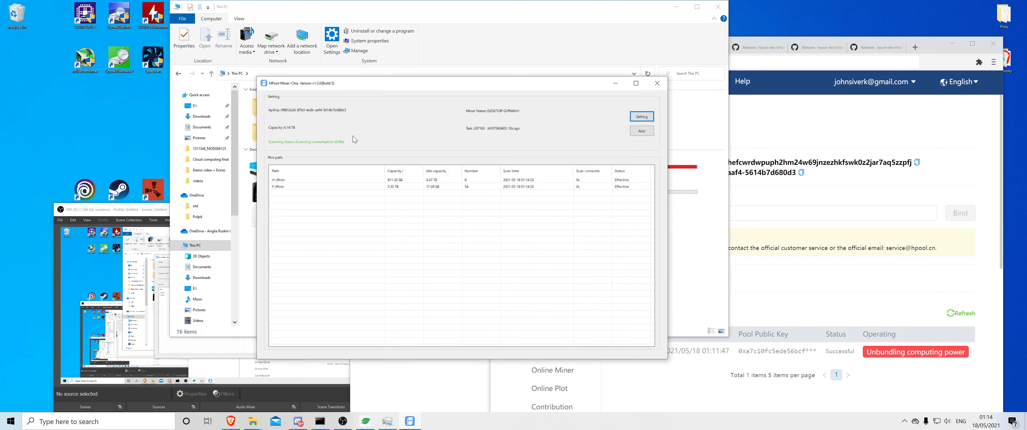
# Close the graphical miner and the This PC window, and open config.yaml from the windows folder on the desktop
pyautogui.click(657, 83)
pyautogui.hotkey('alt', 'F4')
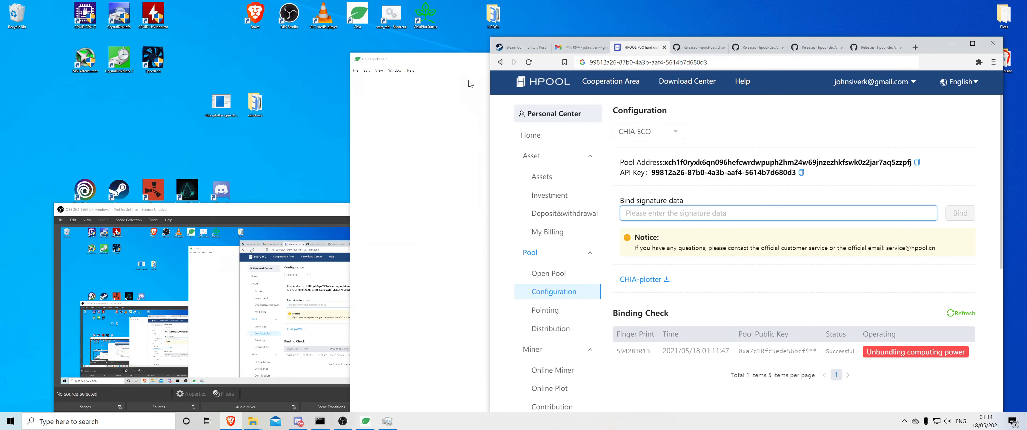
pyautogui.doubleClick(256, 103)
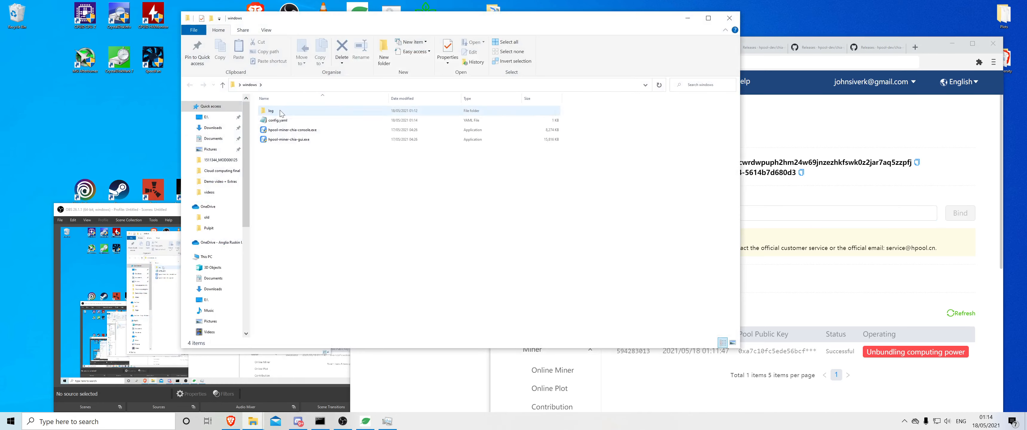
pyautogui.moveTo(302, 26); pyautogui.dragTo(453, 74)
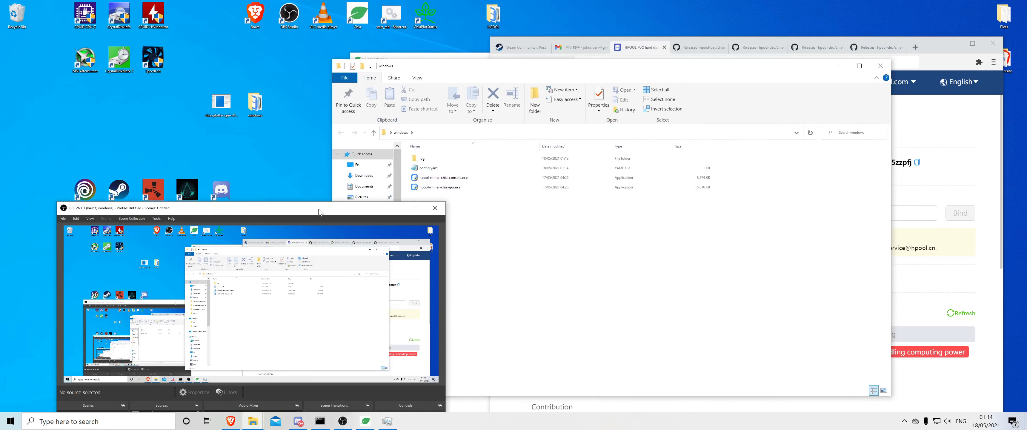
pyautogui.doubleClick(463, 168)
pyautogui.moveTo(590, 125); pyautogui.dragTo(609, 134)
# Try to set Notepad as the default app for opening .yaml files, starting from config.yaml
pyautogui.rightClick(431, 168)
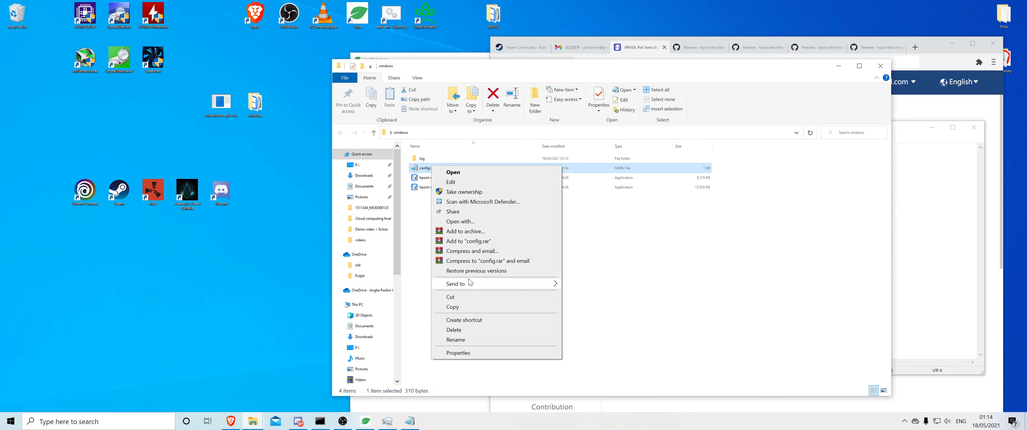
pyautogui.click(462, 222)
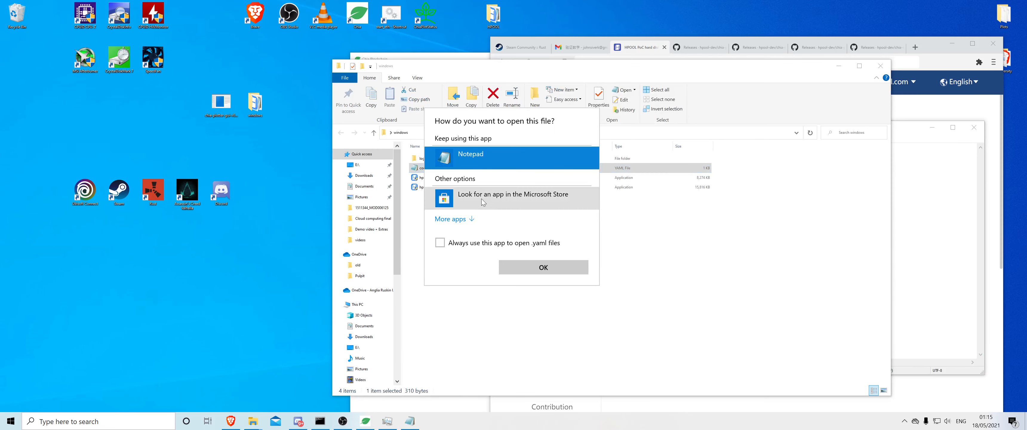
pyautogui.click(450, 218)
pyautogui.scroll(-5, 466, 220)
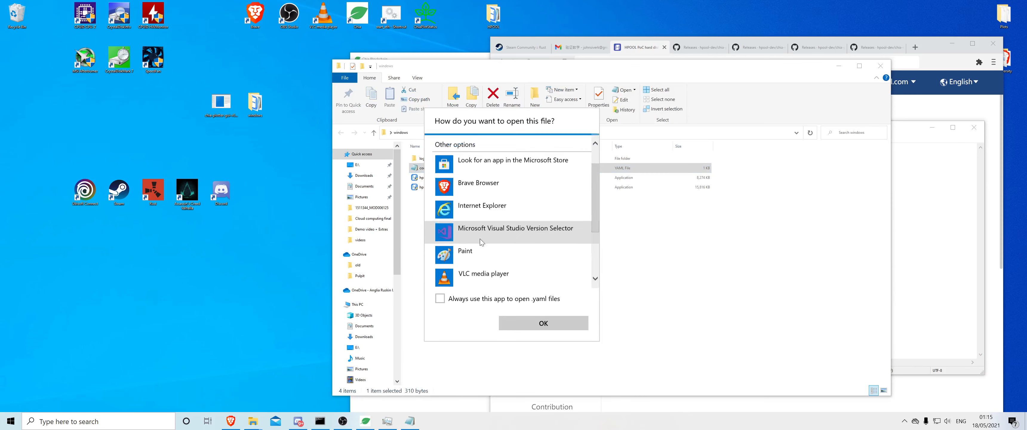
pyautogui.scroll(5, 472, 221)
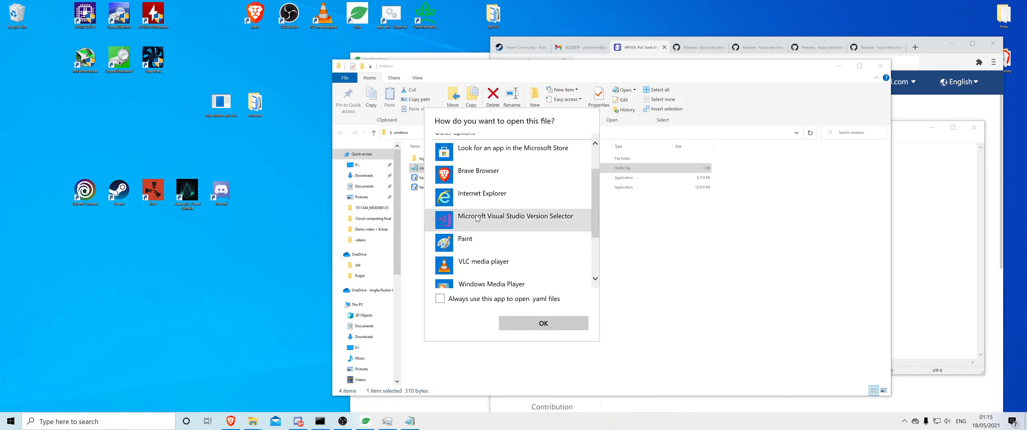
pyautogui.click(440, 300)
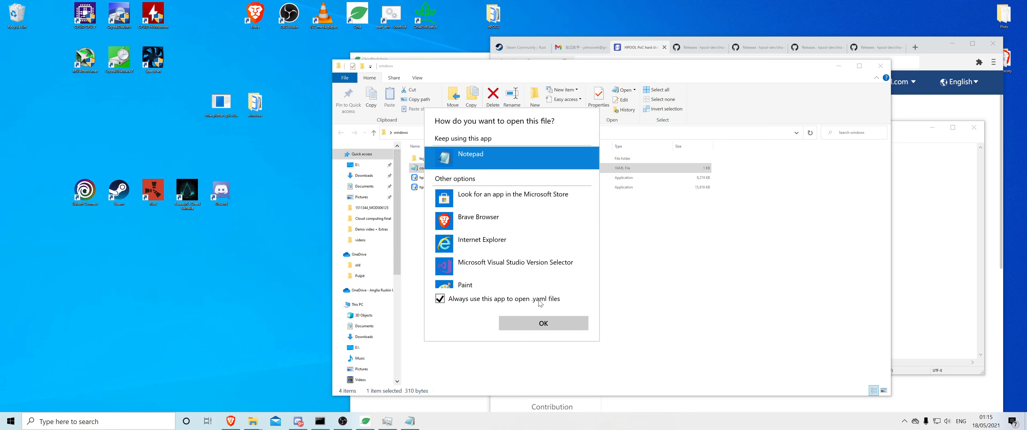
pyautogui.scroll(-3, 461, 160)
pyautogui.scroll(4, 462, 161)
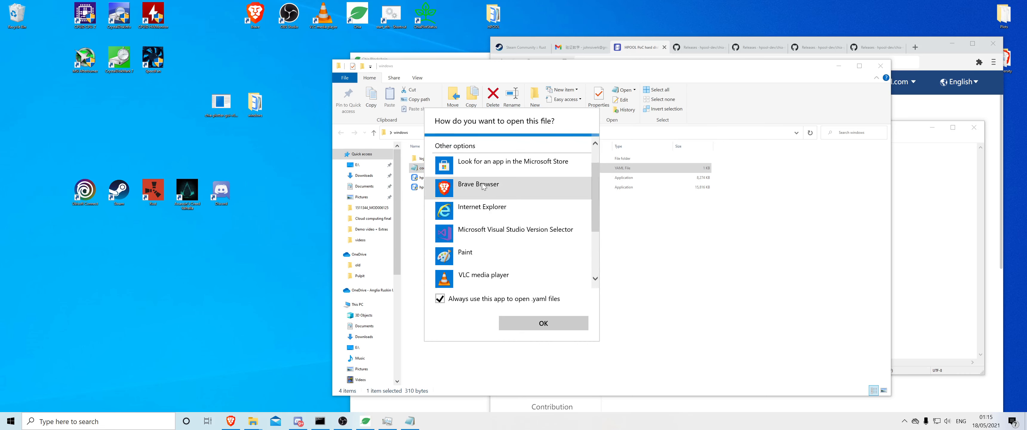
pyautogui.press('Return')
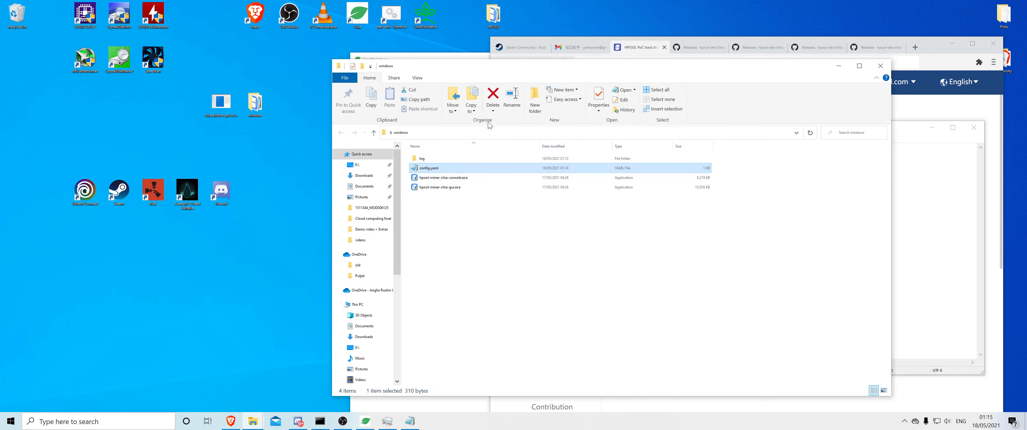
# Bring the opened config.yaml to the front, examine its plot paths and remaining miner settings, and close it
pyautogui.moveTo(512, 75); pyautogui.dragTo(432, 70)
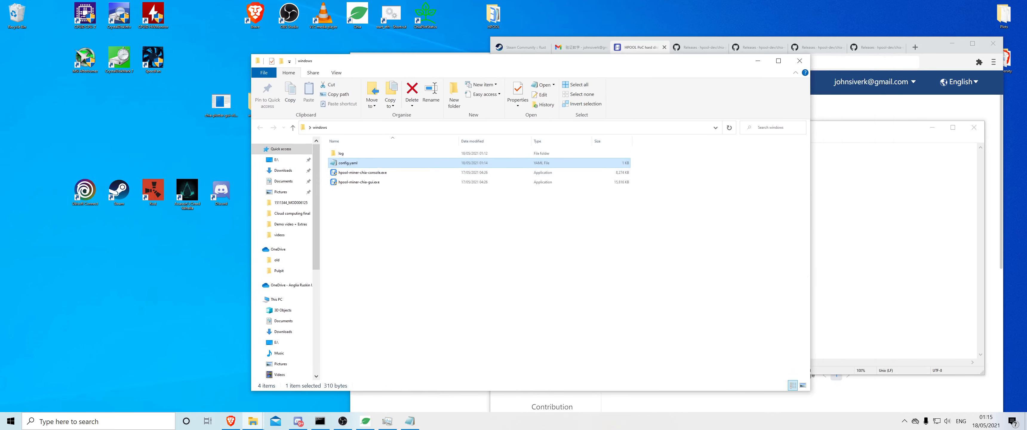
pyautogui.click(650, 138)
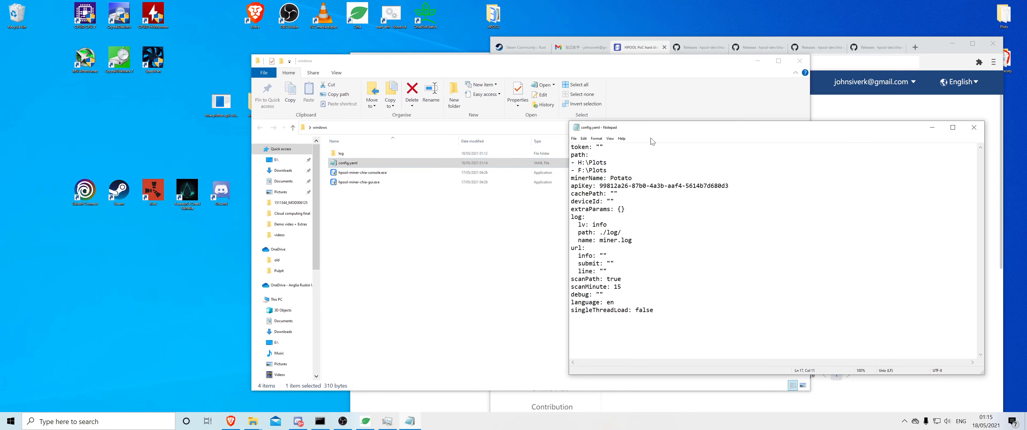
pyautogui.moveTo(628, 129); pyautogui.dragTo(473, 116)
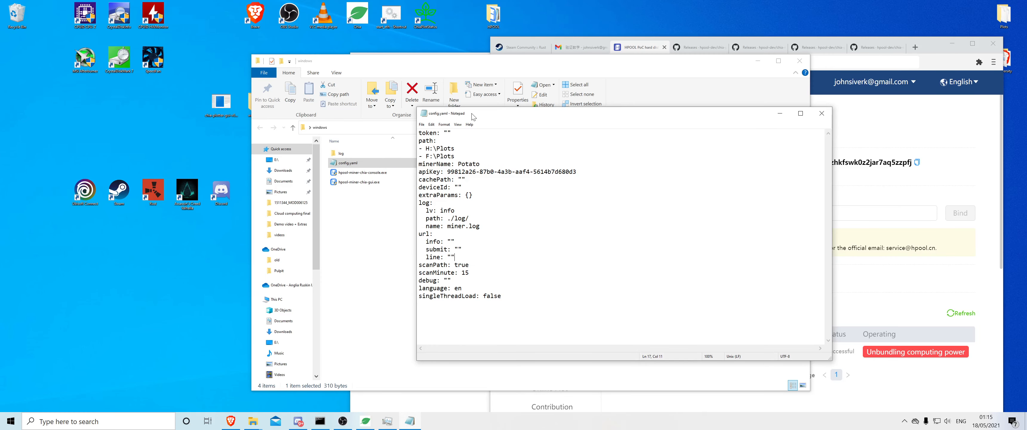
pyautogui.moveTo(419, 141); pyautogui.dragTo(479, 164)
pyautogui.moveTo(419, 171); pyautogui.dragTo(461, 249)
pyautogui.click(447, 296)
pyautogui.click(821, 114)
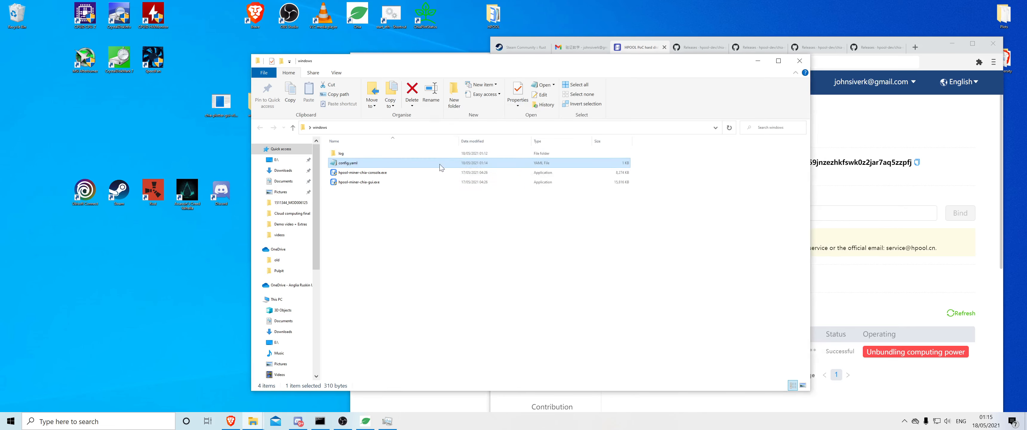
# Launch hpool-miner-chia-console.exe and open the Online Miner page on the HPOOL site
pyautogui.click(390, 175)
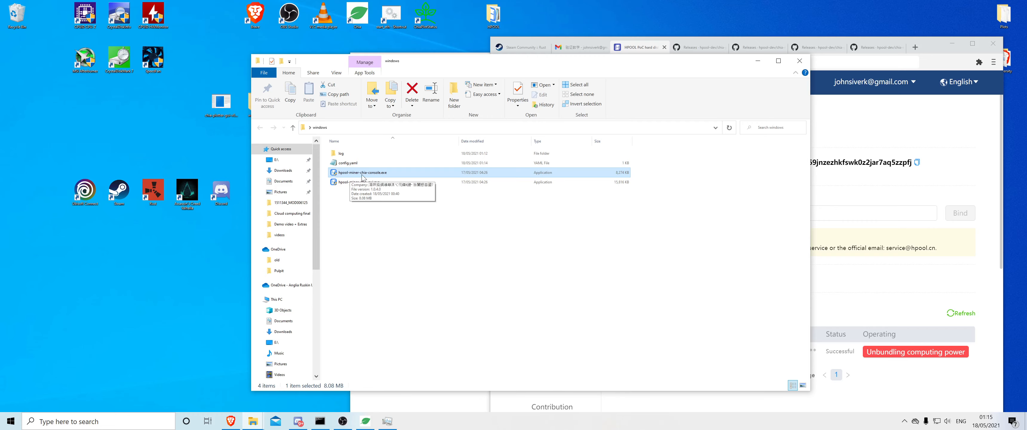
pyautogui.doubleClick(373, 174)
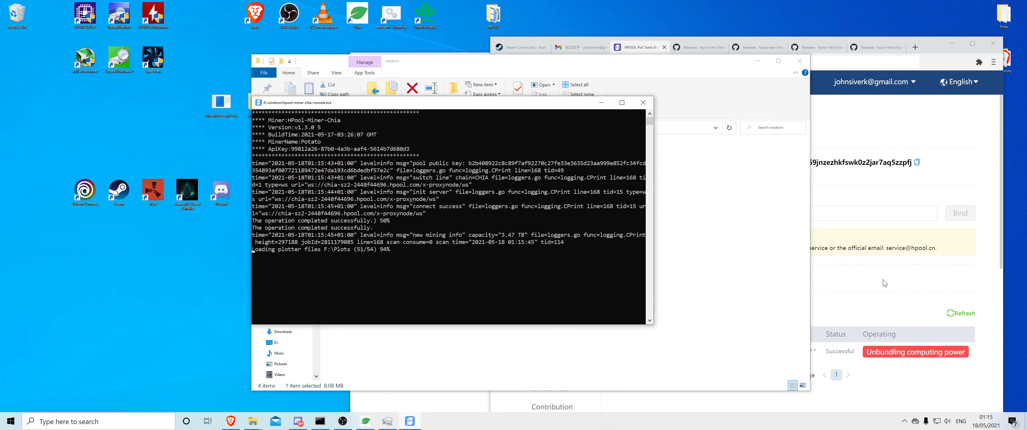
pyautogui.click(904, 275)
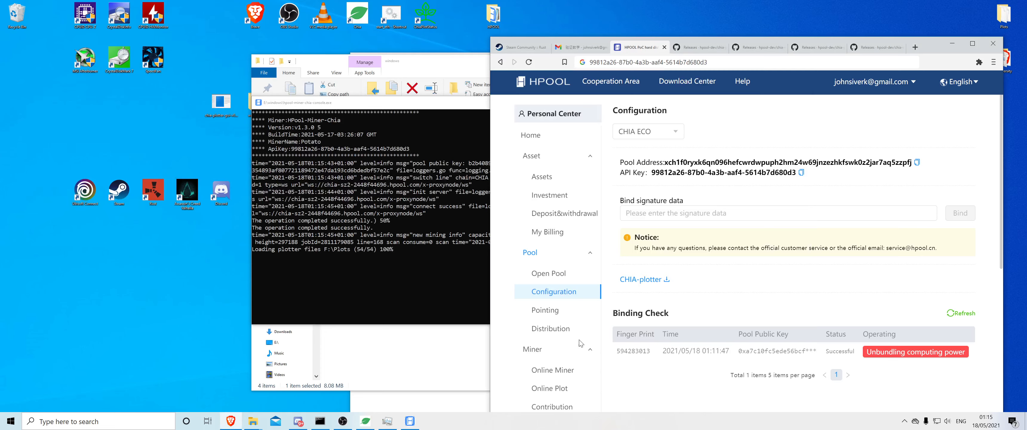
pyautogui.click(566, 371)
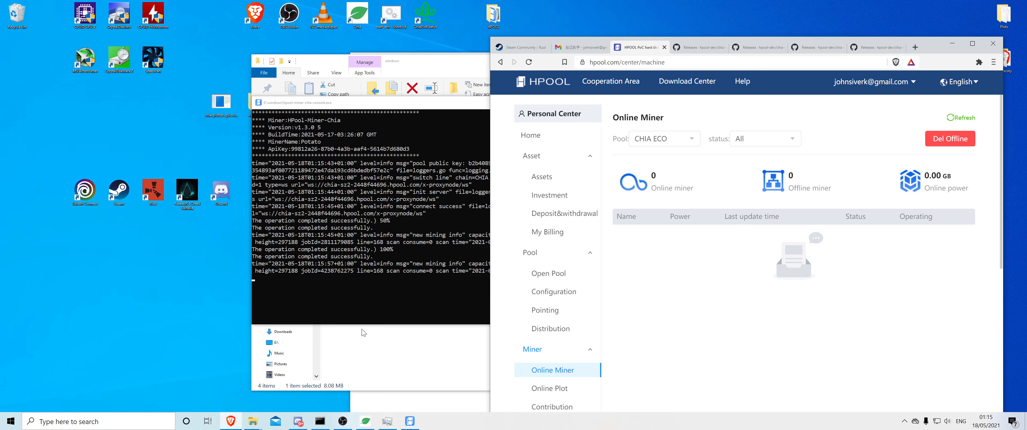
pyautogui.click(342, 422)
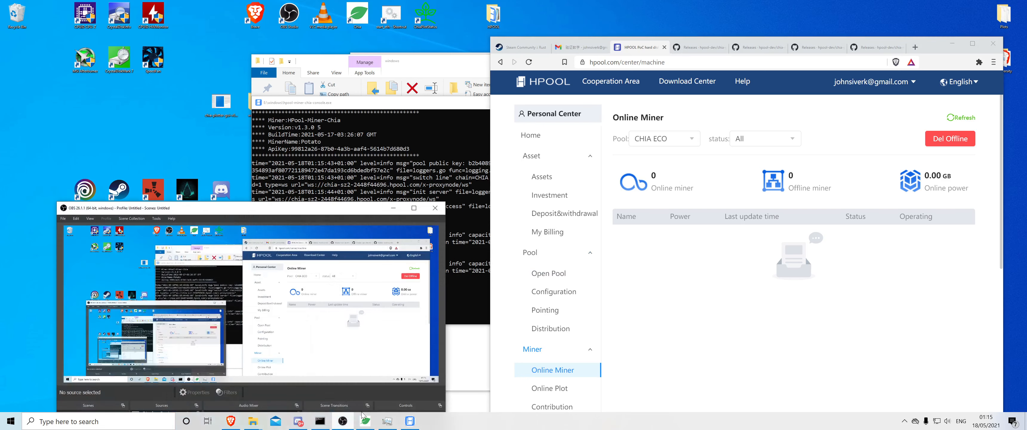
pyautogui.moveTo(347, 212); pyautogui.dragTo(297, 93)
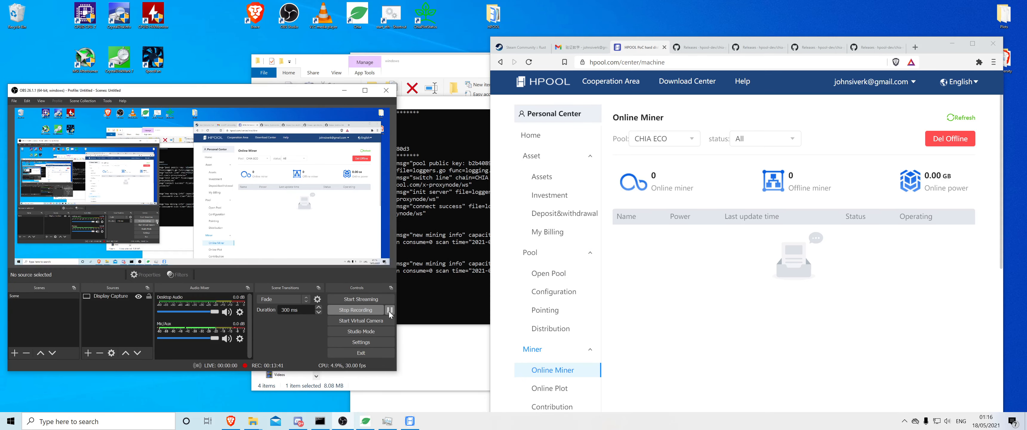
pyautogui.click(391, 310)
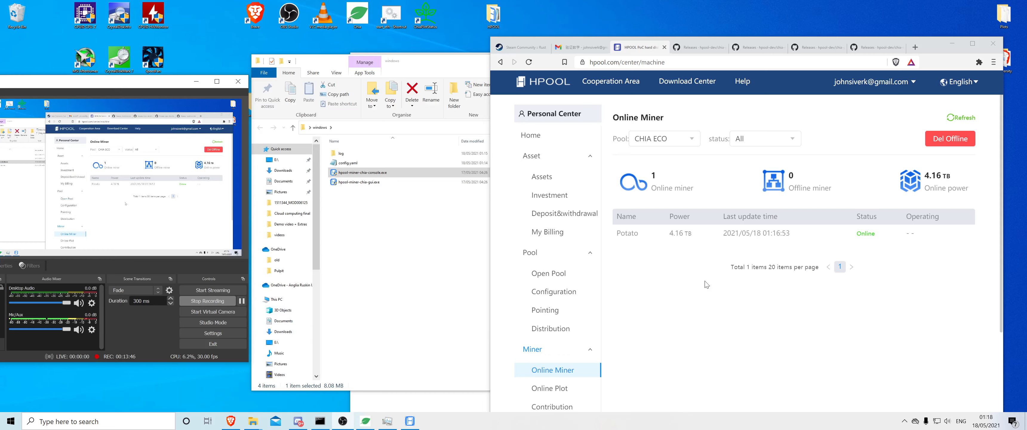
# Reload the Online Miner page and check the Potato miner's power against the total online power
pyautogui.click(530, 62)
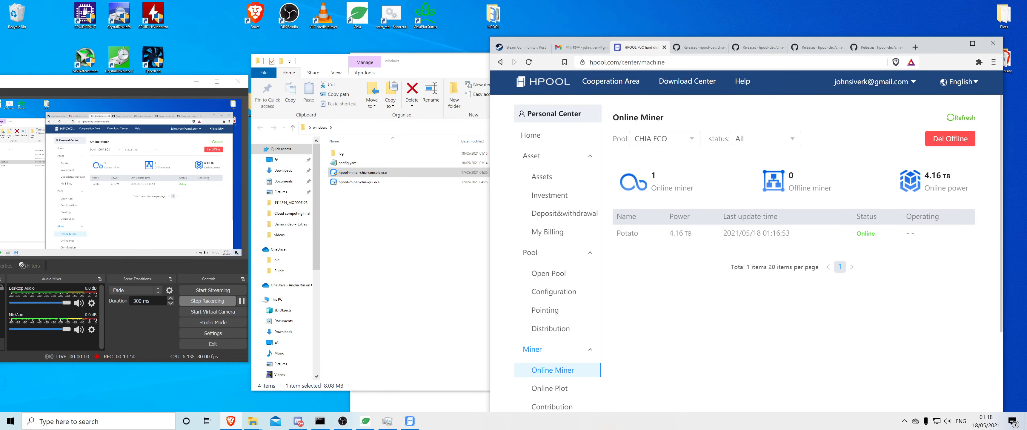
pyautogui.doubleClick(676, 233)
pyautogui.click(708, 255)
pyautogui.scroll(-3, 652, 257)
pyautogui.scroll(3, 662, 263)
pyautogui.doubleClick(933, 176)
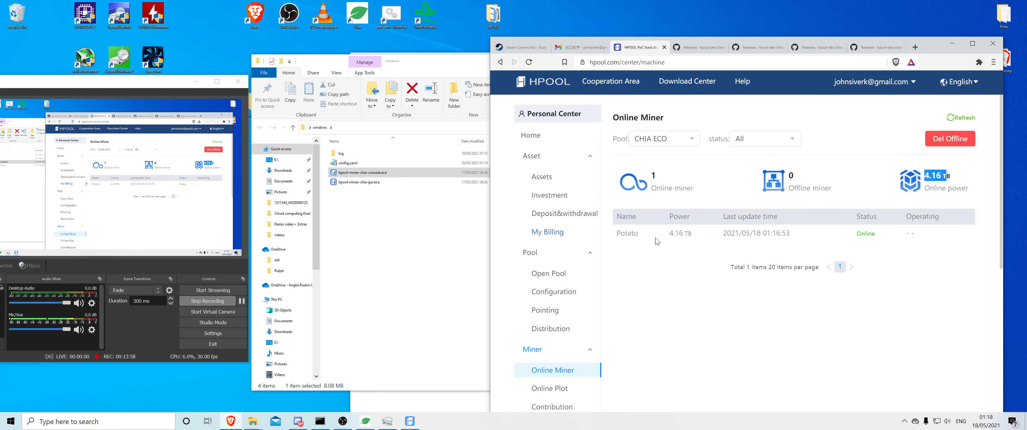
pyautogui.click(529, 62)
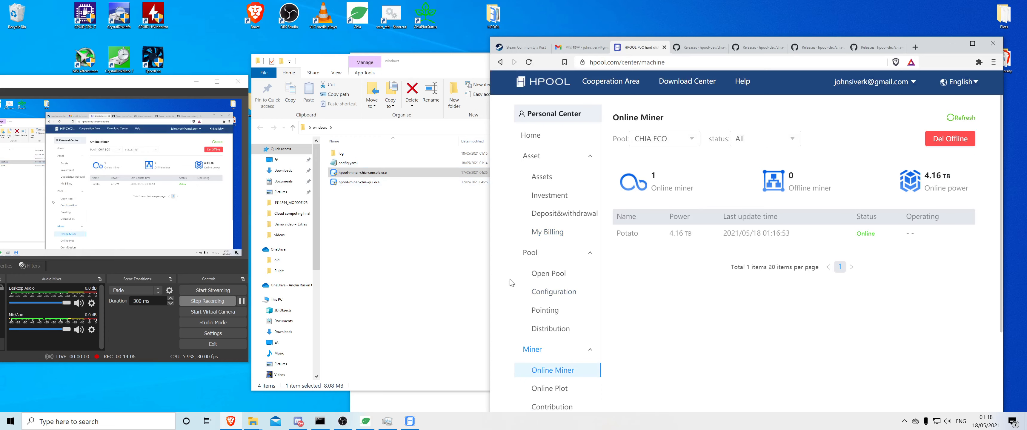
# Open the Online Plot page and examine its plot list for the CHIA ECO pool
pyautogui.scroll(-2, 673, 341)
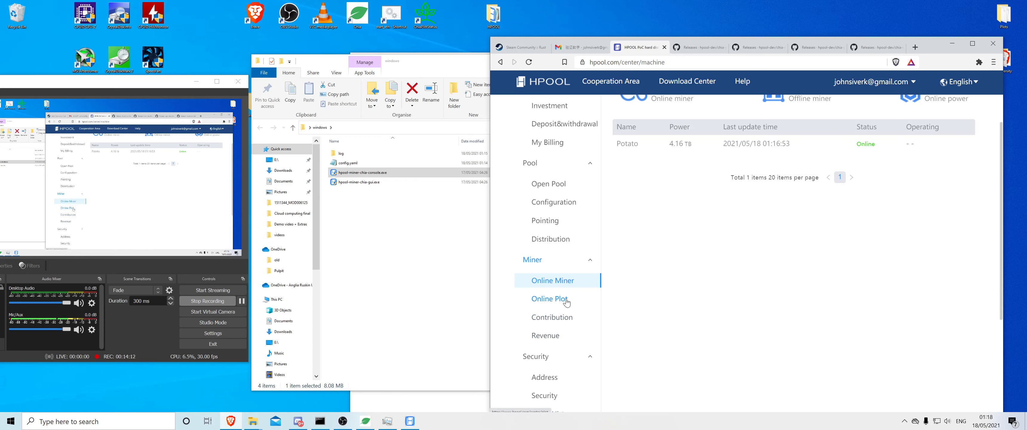
pyautogui.scroll(1, 567, 303)
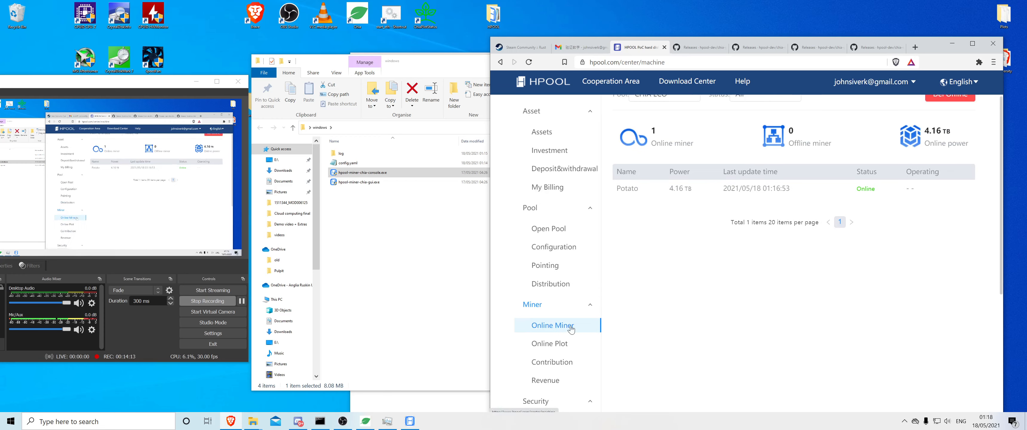
pyautogui.click(555, 347)
pyautogui.scroll(1, 632, 138)
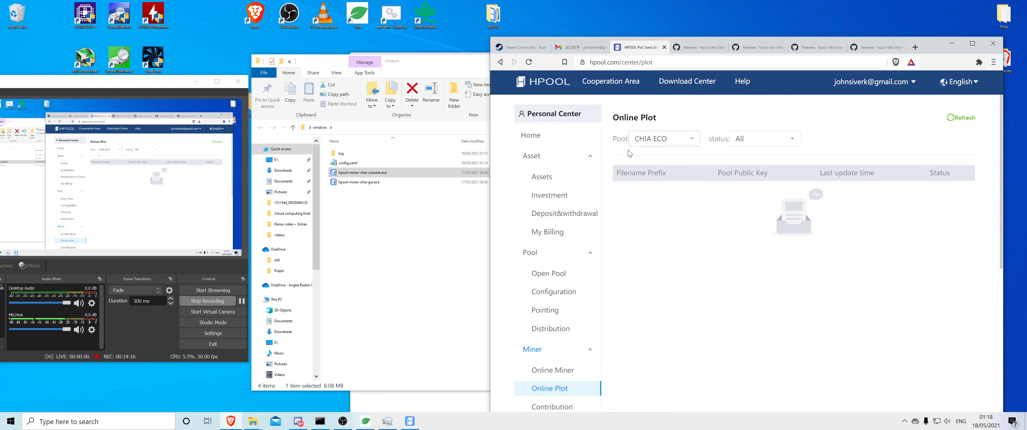
pyautogui.moveTo(610, 158); pyautogui.dragTo(921, 193)
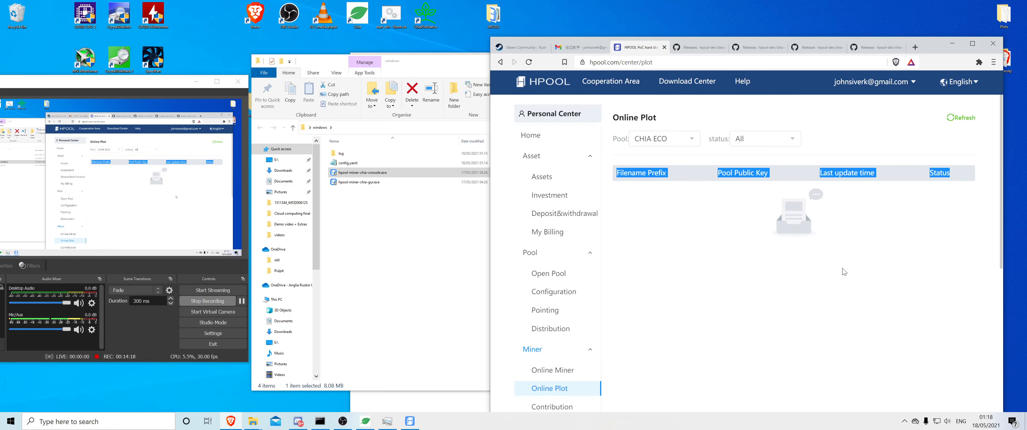
pyautogui.scroll(-3, 892, 362)
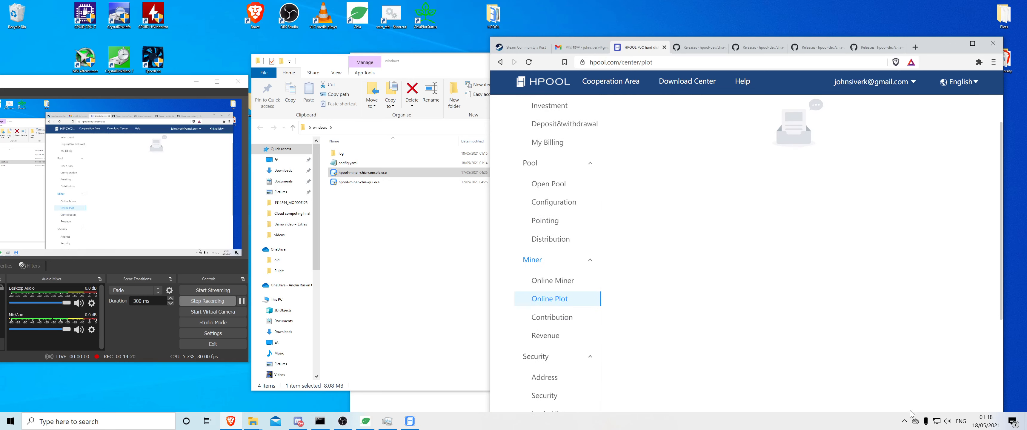
pyautogui.scroll(3, 852, 374)
pyautogui.click(928, 206)
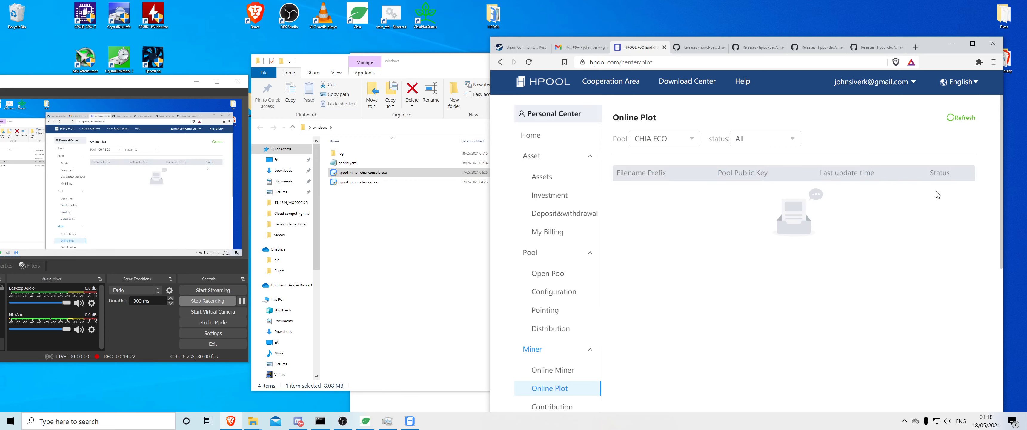
# Open the Revenue page to view the block income list for the CHIA ECO pool
pyautogui.scroll(-3, 890, 358)
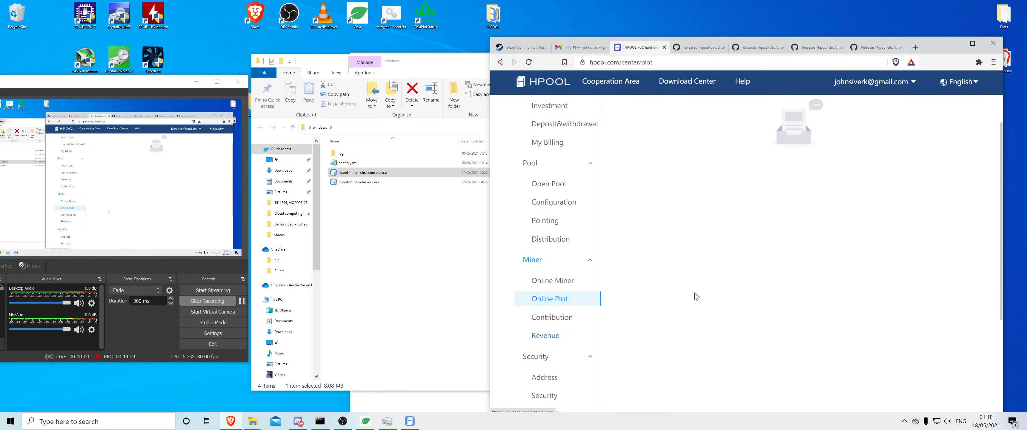
pyautogui.click(556, 338)
pyautogui.scroll(1, 949, 227)
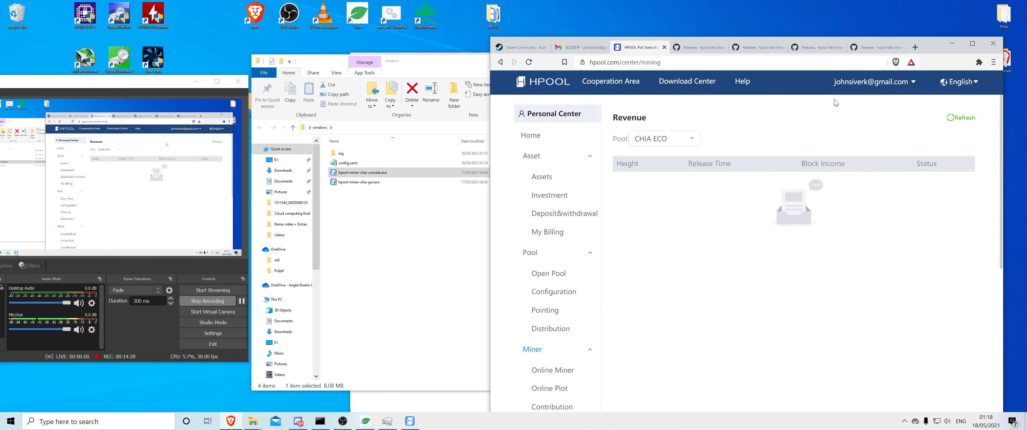
# Sign out of the current HPOOL account and sign in with the other saved account's credentials, entering the verification code
pyautogui.moveTo(868, 89)
pyautogui.click(853, 114)
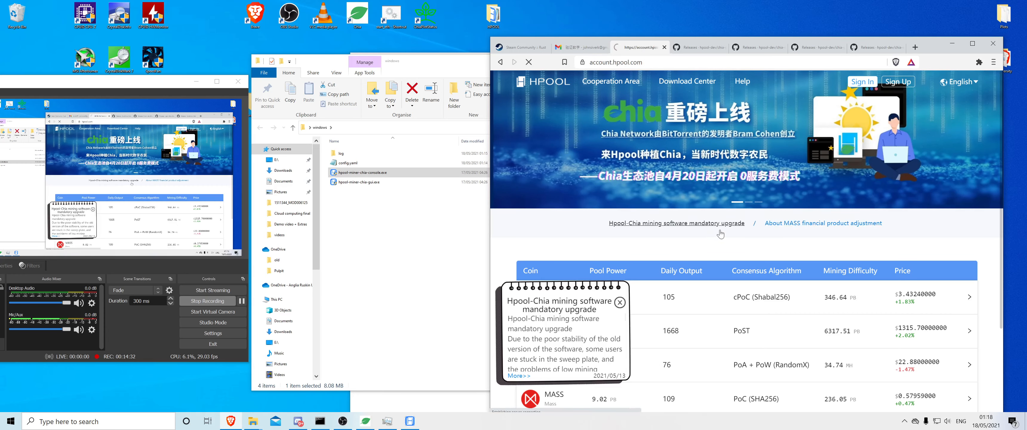
pyautogui.write('patr')
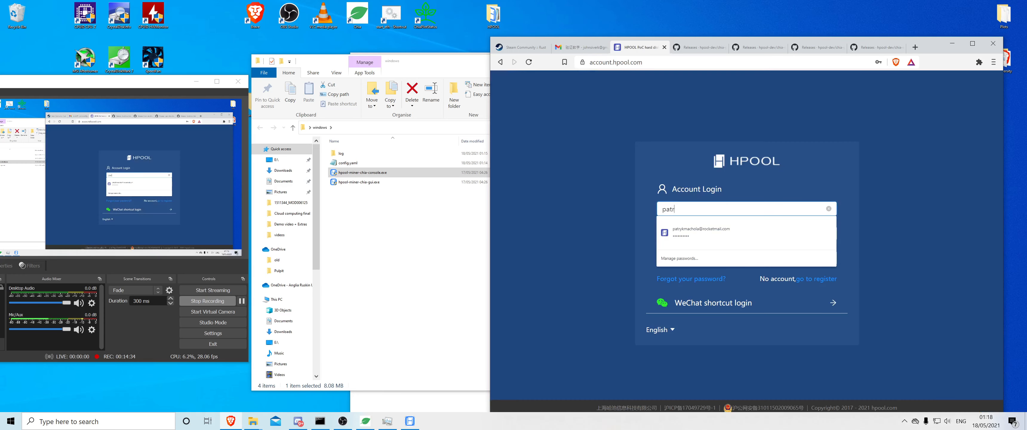
pyautogui.click(706, 233)
pyautogui.click(720, 255)
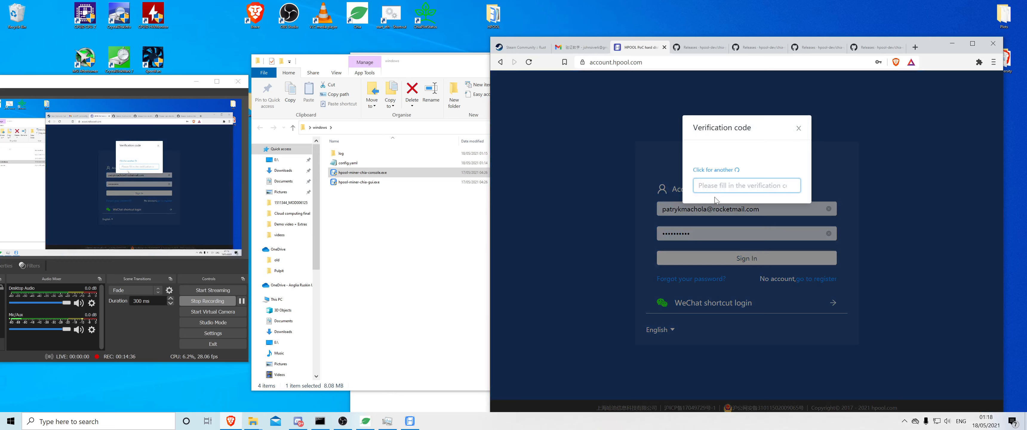
pyautogui.write('4')
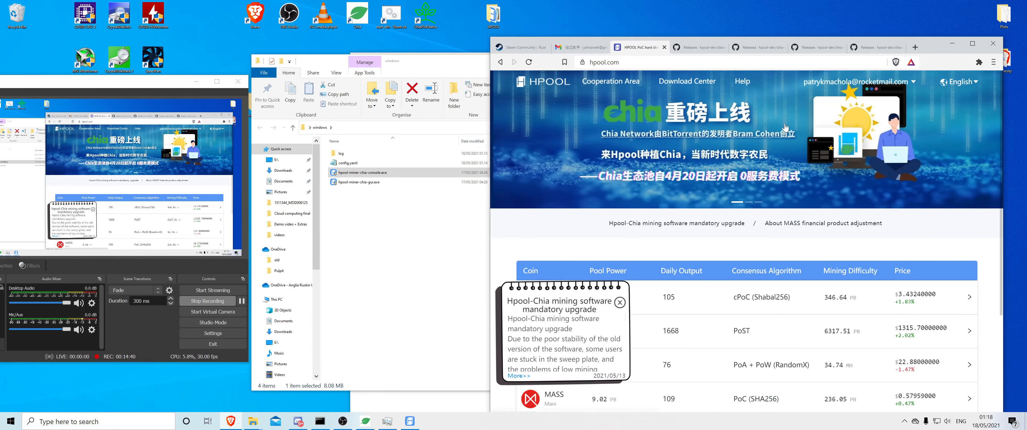
# Open the account's personal center, view its Online Miner page and highlight the Minero miner's row
pyautogui.click(835, 98)
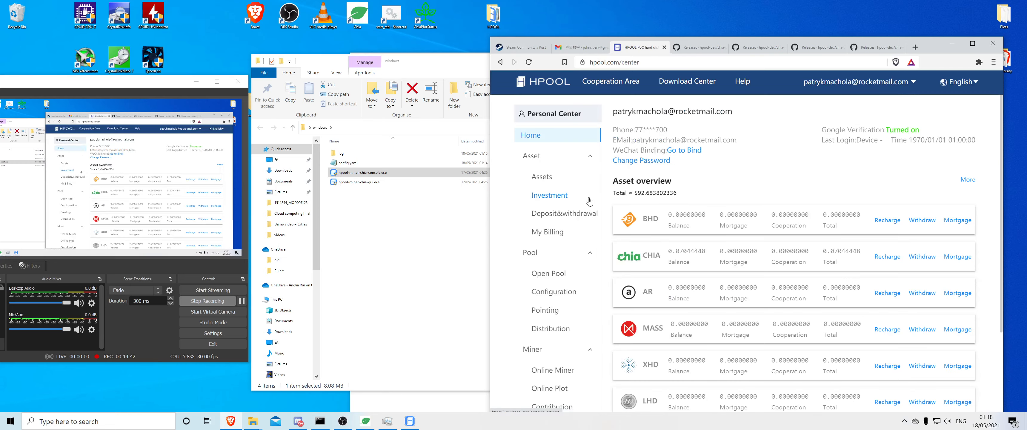
pyautogui.scroll(-3, 570, 220)
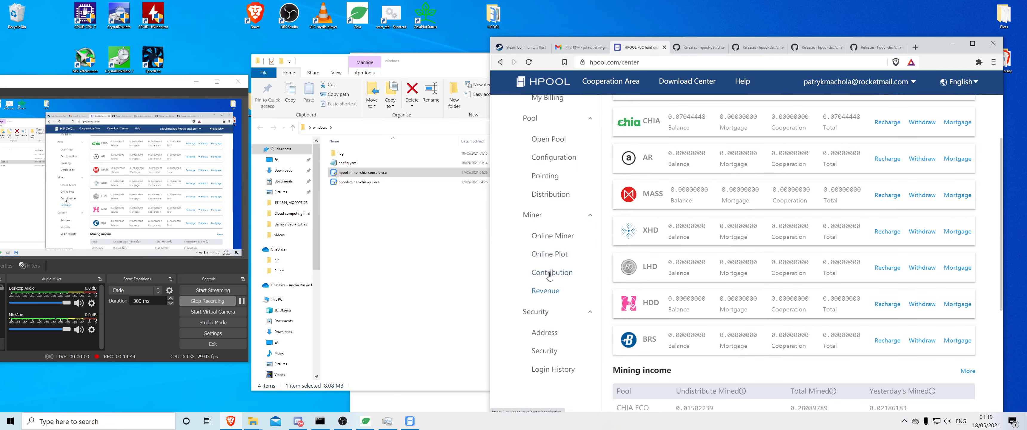
pyautogui.click(555, 237)
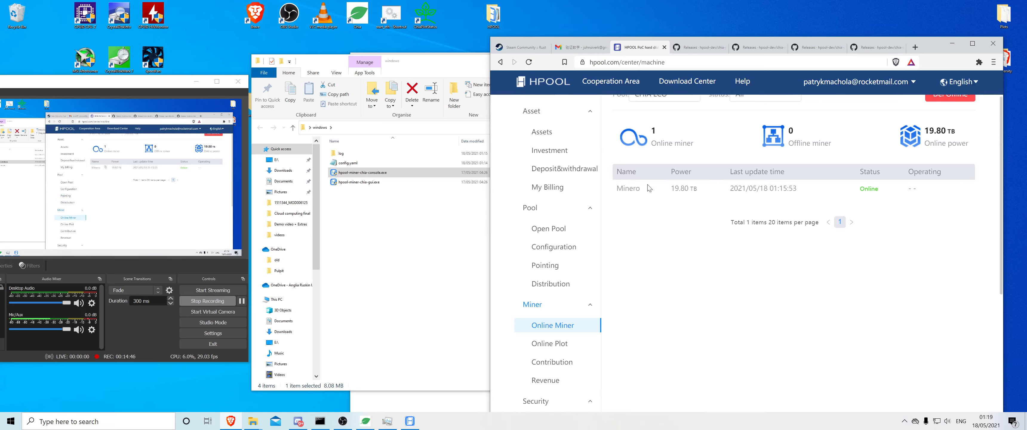
pyautogui.moveTo(617, 189); pyautogui.dragTo(928, 191)
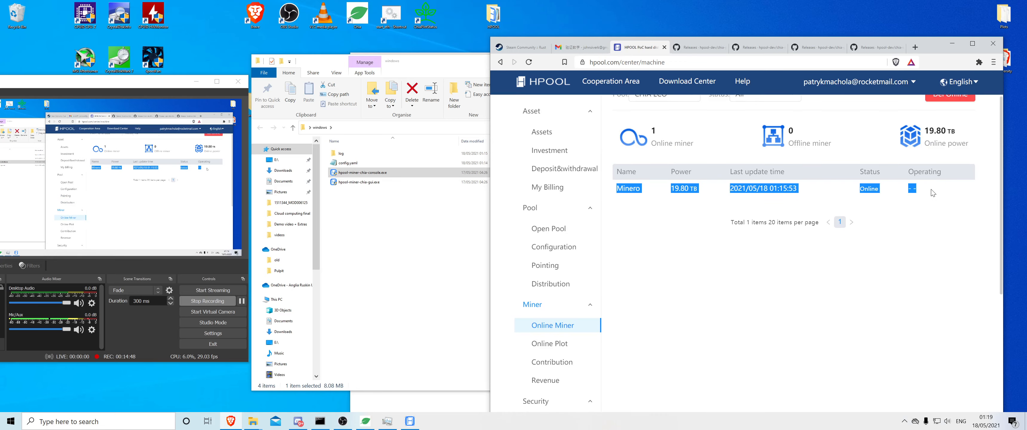
# Open the Online Plot page and examine the last update times and signature statuses of the CHIA ECO plots
pyautogui.scroll(1, 824, 218)
pyautogui.scroll(-2, 702, 247)
pyautogui.click(550, 302)
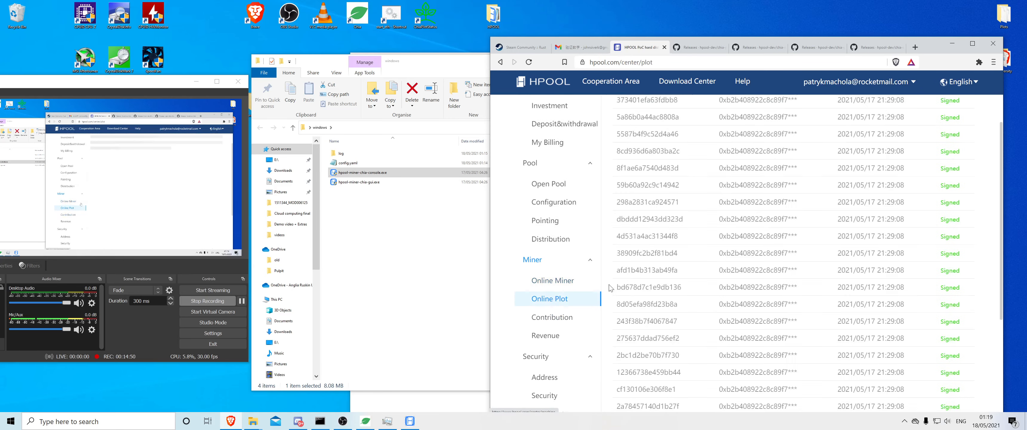
pyautogui.scroll(1, 695, 224)
pyautogui.scroll(1, 697, 224)
pyautogui.moveTo(853, 189); pyautogui.dragTo(893, 320)
pyautogui.scroll(-2, 893, 320)
pyautogui.doubleClick(895, 321)
pyautogui.scroll(2, 895, 321)
# Filter the CHIA ECO plot list by Signed, Unsigned and Offline status in turn
pyautogui.click(755, 139)
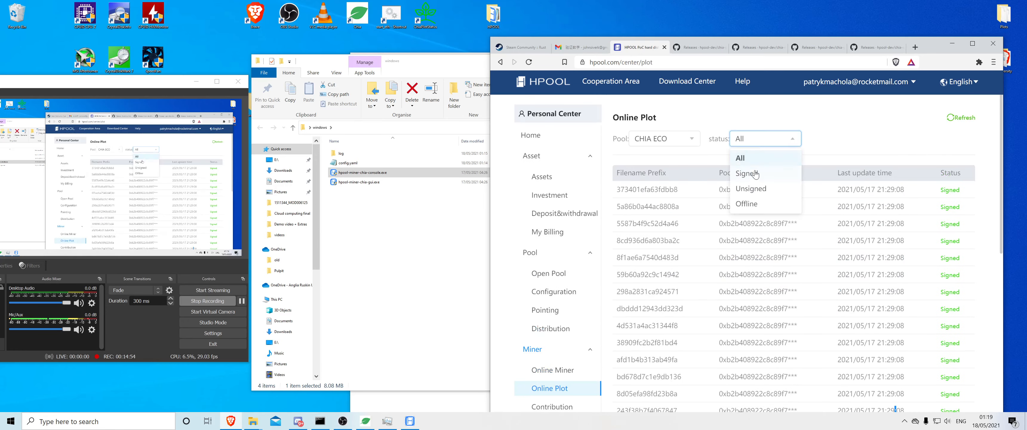
pyautogui.click(756, 175)
pyautogui.click(765, 144)
pyautogui.click(750, 188)
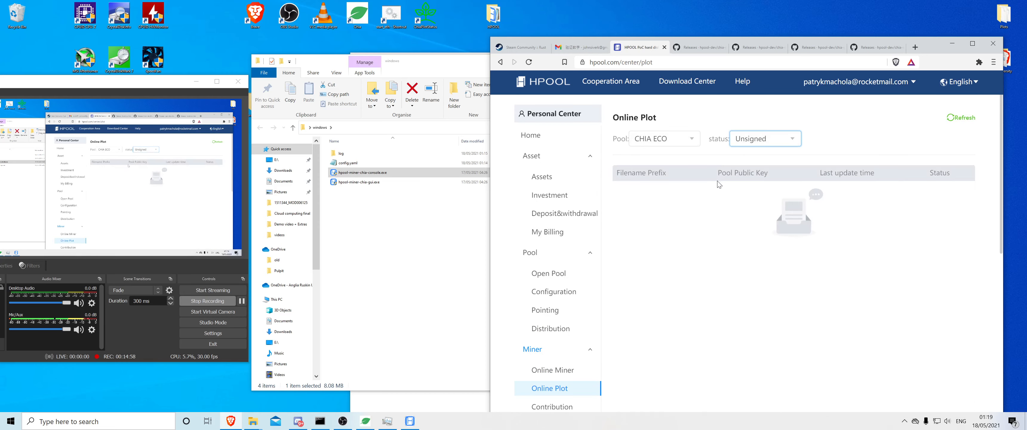
pyautogui.click(764, 143)
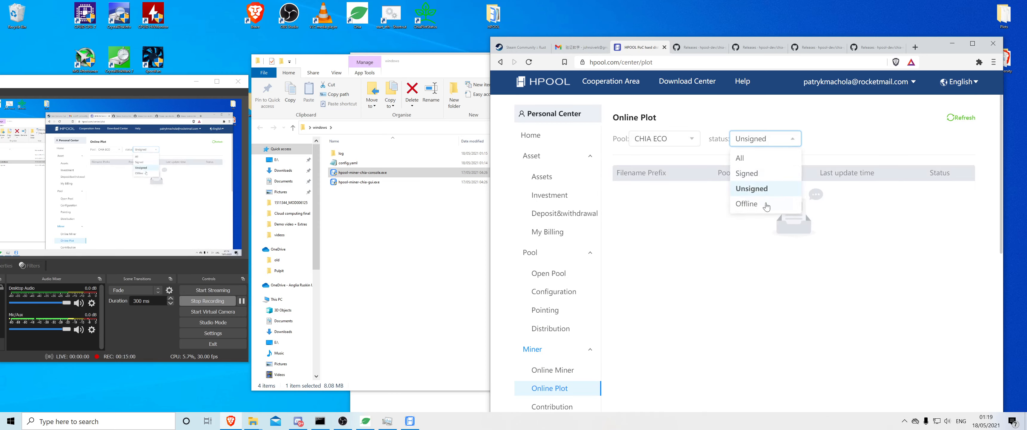
pyautogui.click(768, 203)
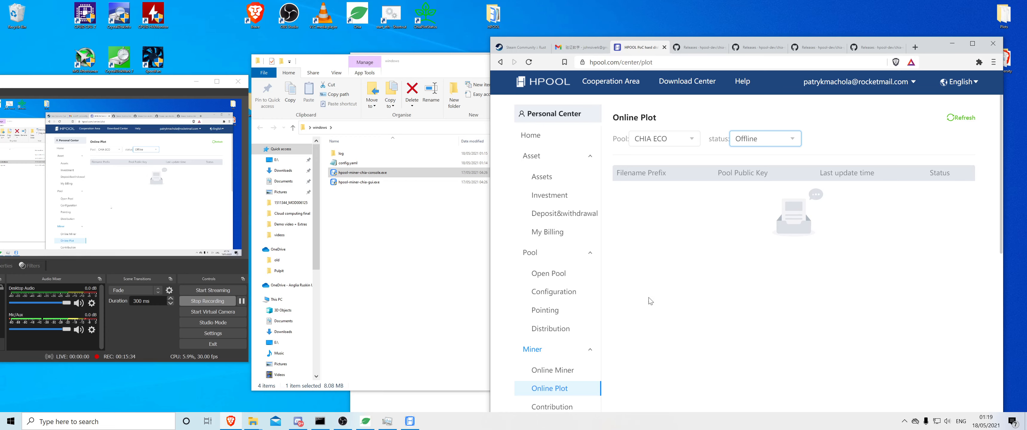
# Open the Contribution page and examine the deadline chart for the CHIA ECO pool
pyautogui.scroll(-2, 589, 331)
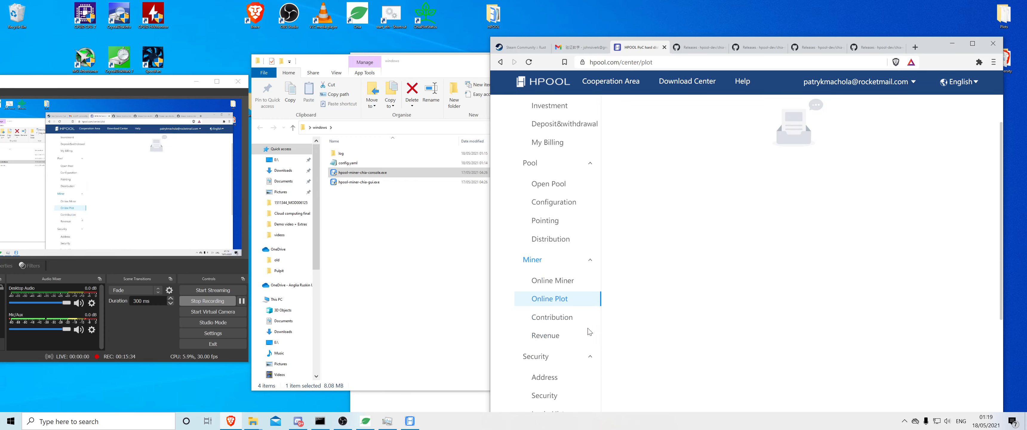
pyautogui.click(562, 321)
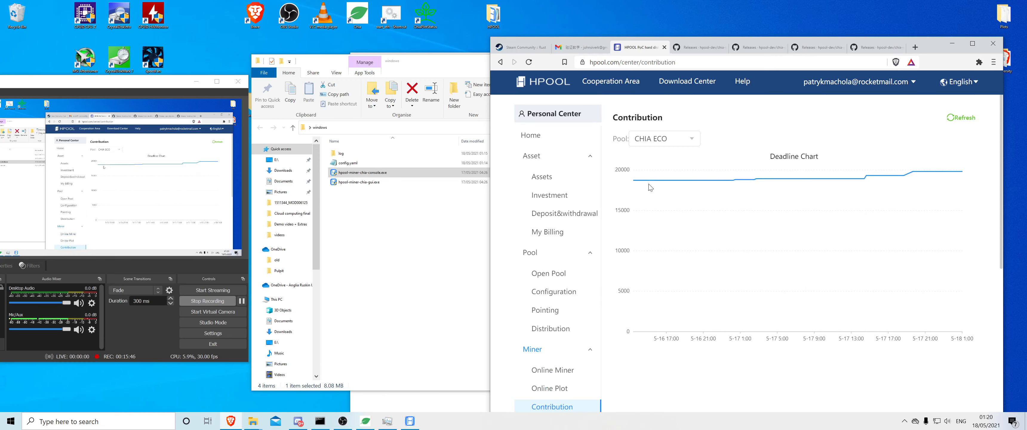
# Check the CPU and Disk 2 (I:) performance graphs in Task Manager and close it
pyautogui.rightClick(543, 414)
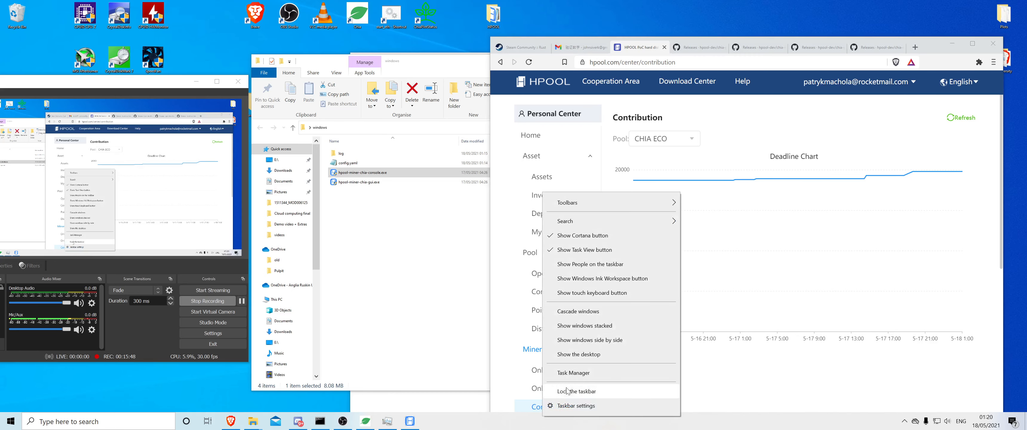
pyautogui.click(552, 365)
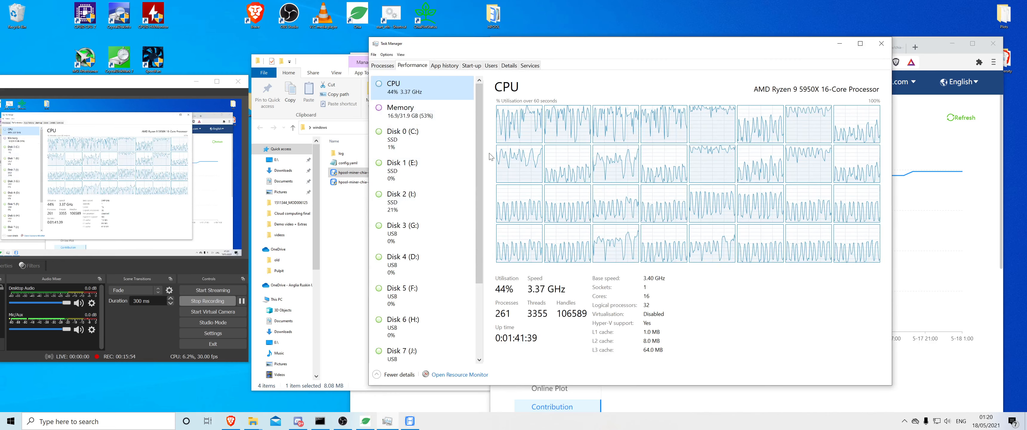
pyautogui.click(438, 171)
pyautogui.click(441, 189)
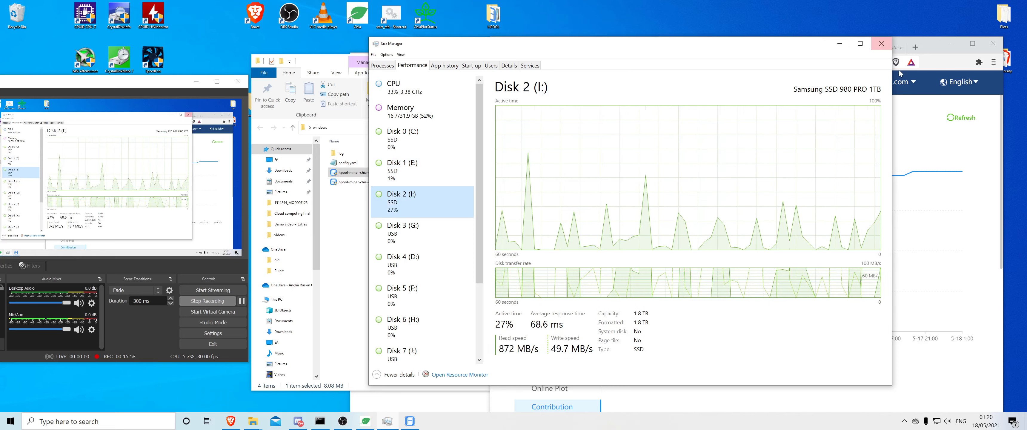
pyautogui.click(769, 125)
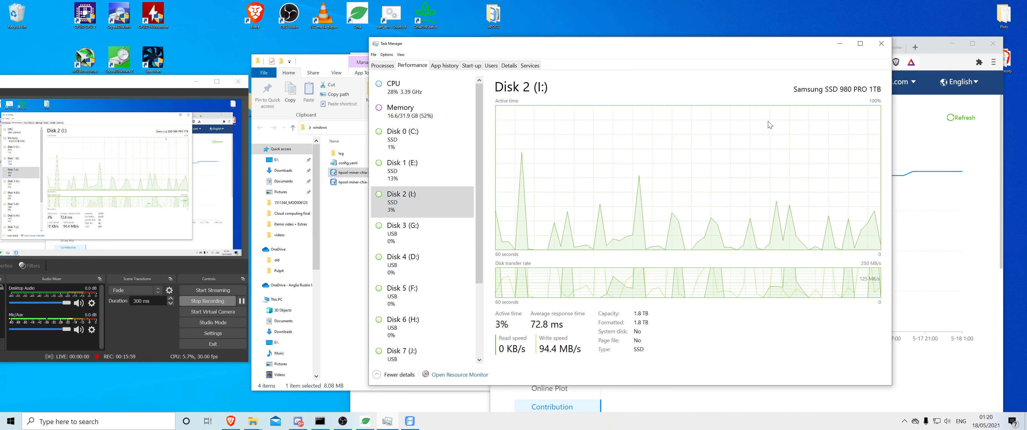
pyautogui.click(253, 421)
pyautogui.moveTo(554, 230); pyautogui.dragTo(516, 172)
pyautogui.click(722, 6)
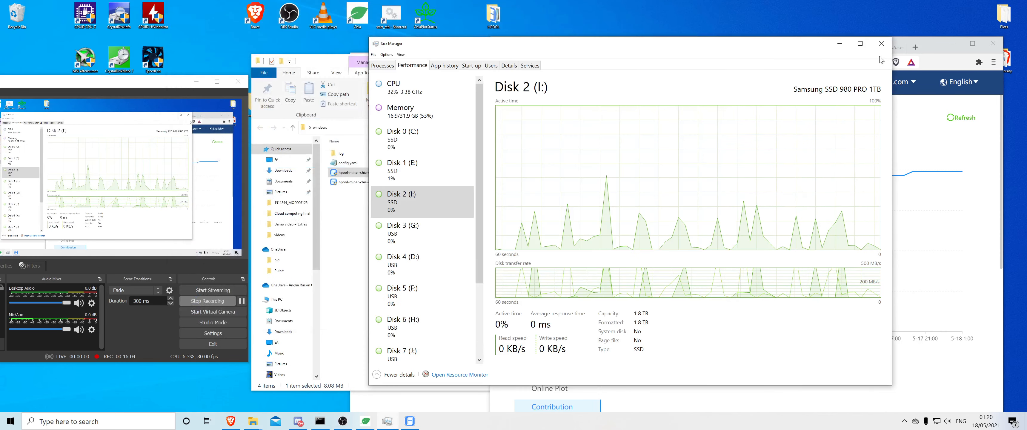
pyautogui.click(881, 43)
# Browse the account's pool Distribution, Open Pool, Deposit&withdrawal and My Billing pages, ending on the Assets overview
pyautogui.click(552, 328)
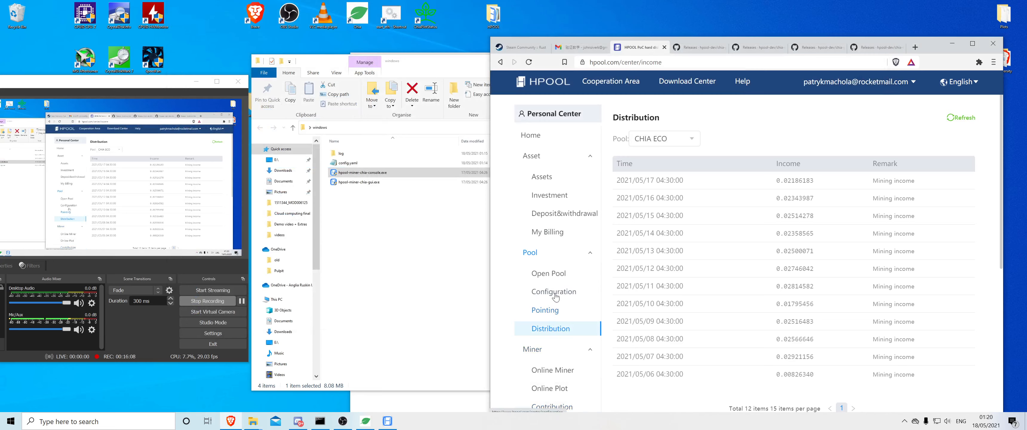
pyautogui.click(556, 276)
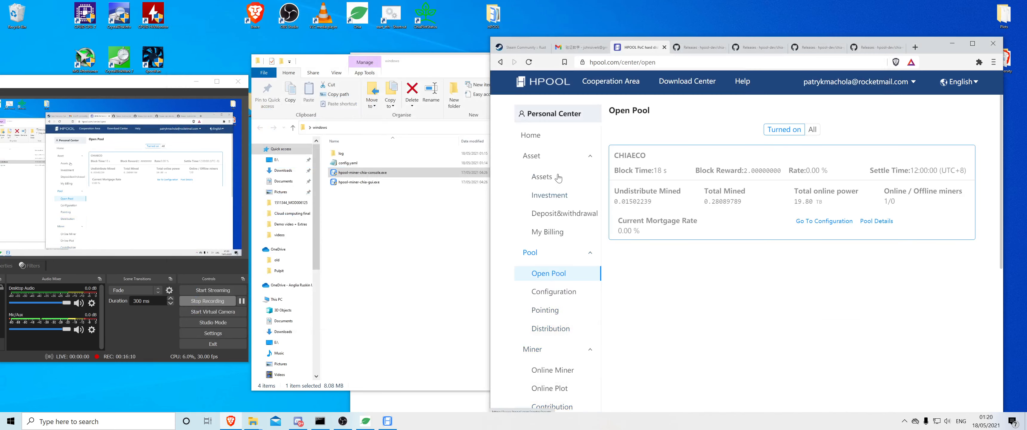
pyautogui.click(560, 214)
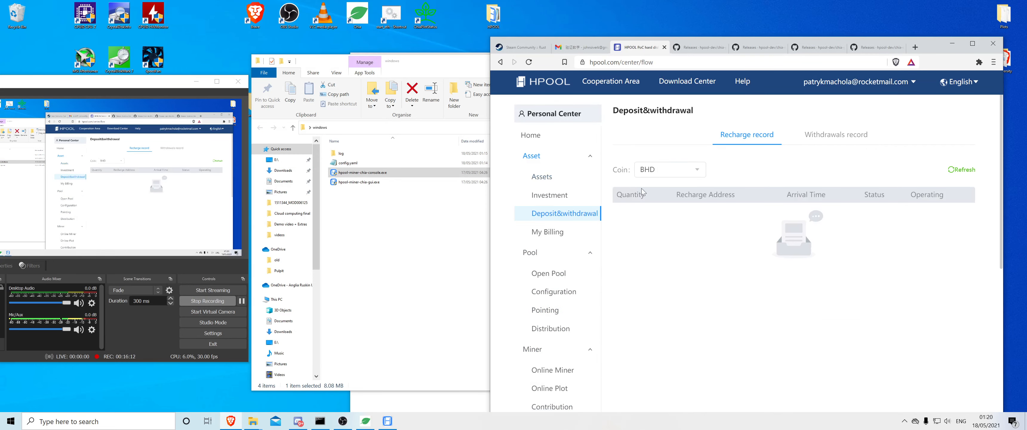
pyautogui.click(554, 233)
pyautogui.click(550, 217)
pyautogui.click(554, 185)
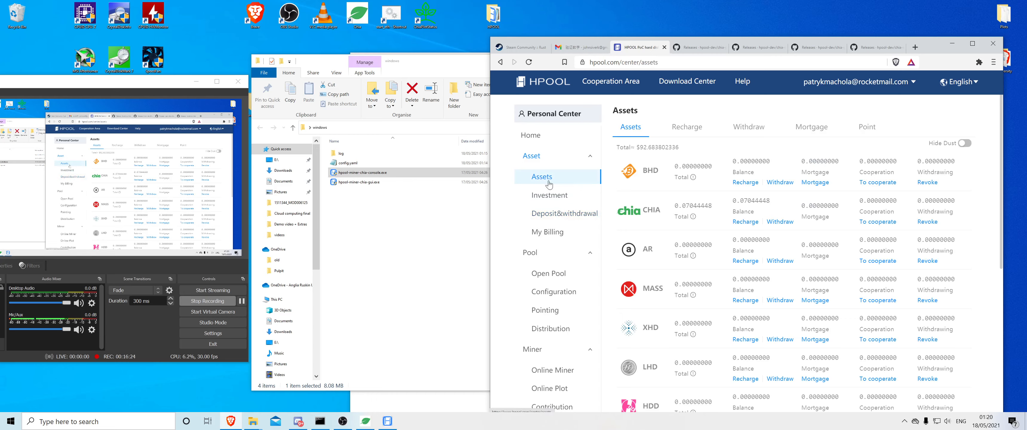
# Open the CHIA withdrawal form, go to adding a withdrawal address, and set the address page's coin to CHIA
pyautogui.click(778, 224)
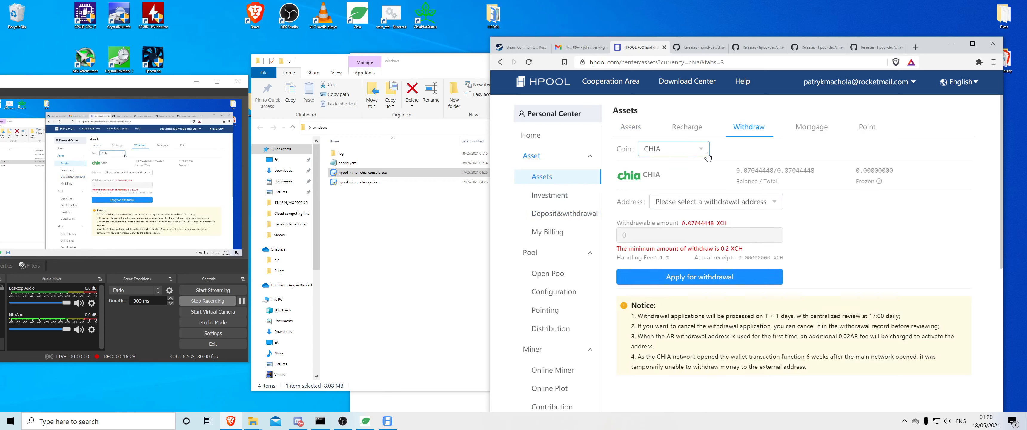
pyautogui.click(705, 155)
pyautogui.click(705, 172)
pyautogui.click(713, 201)
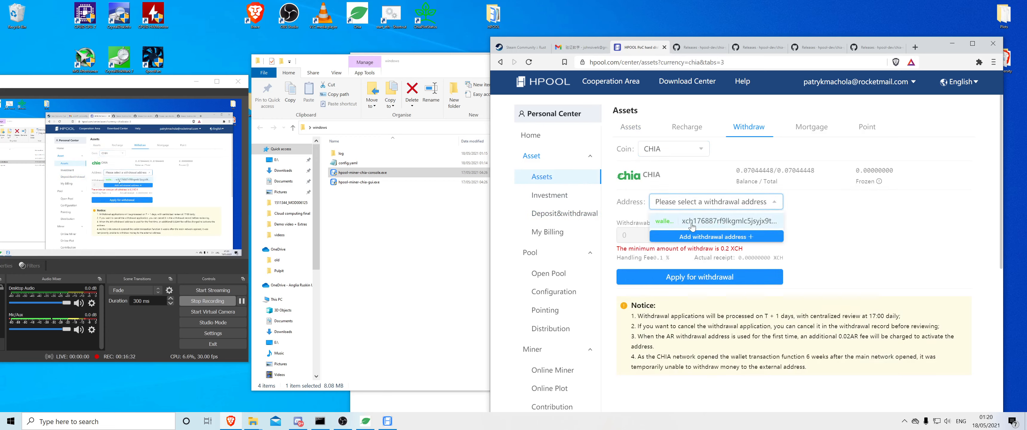
pyautogui.click(685, 237)
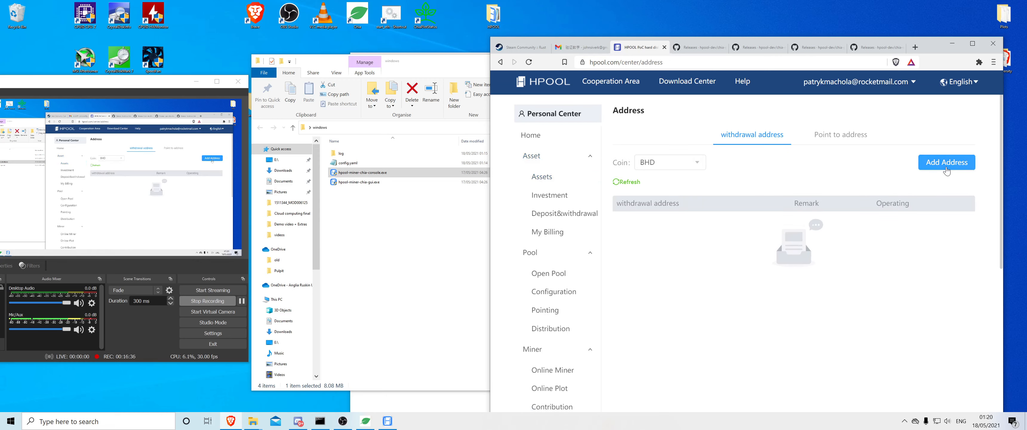
pyautogui.click(697, 162)
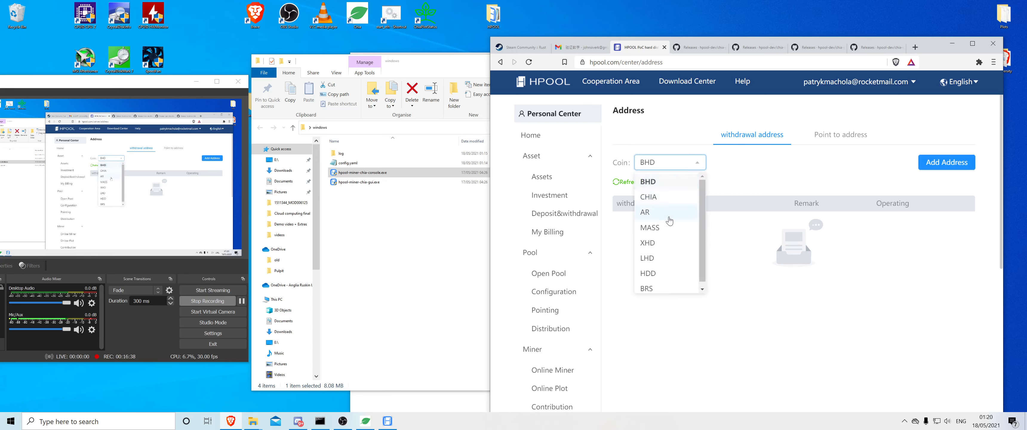
pyautogui.click(669, 197)
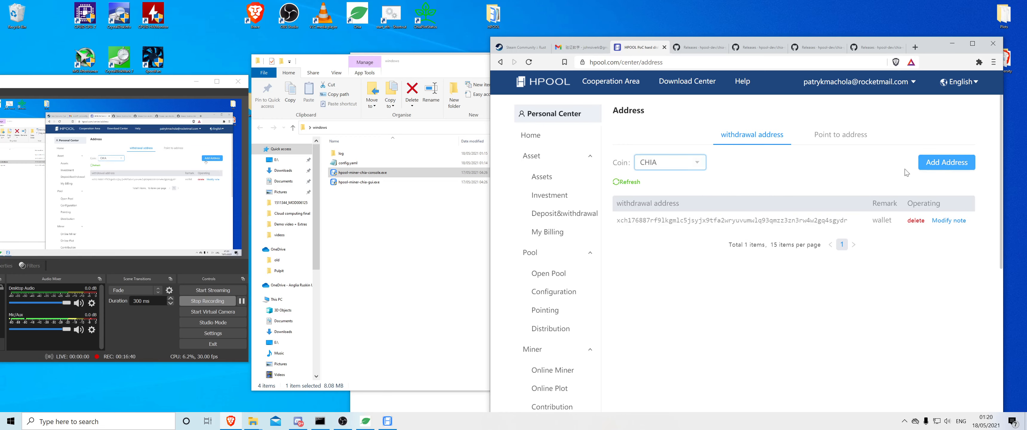
# Return to the CHIA withdrawal form from Assets, choose adding a withdrawal address, and open the Add Address dialog
pyautogui.click(544, 179)
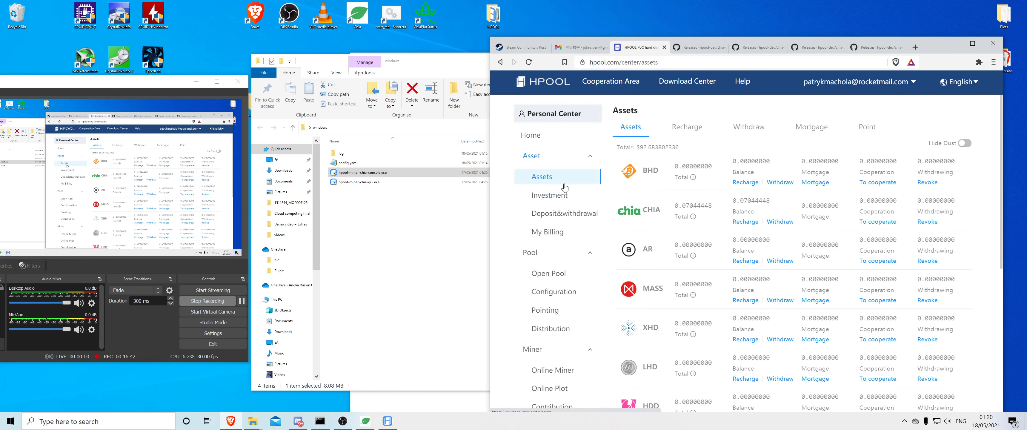
pyautogui.click(789, 226)
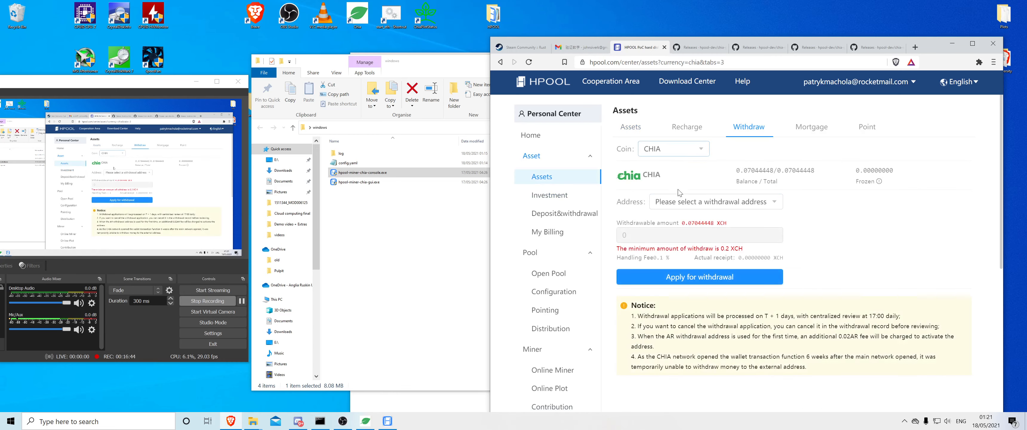
pyautogui.click(681, 203)
pyautogui.click(702, 237)
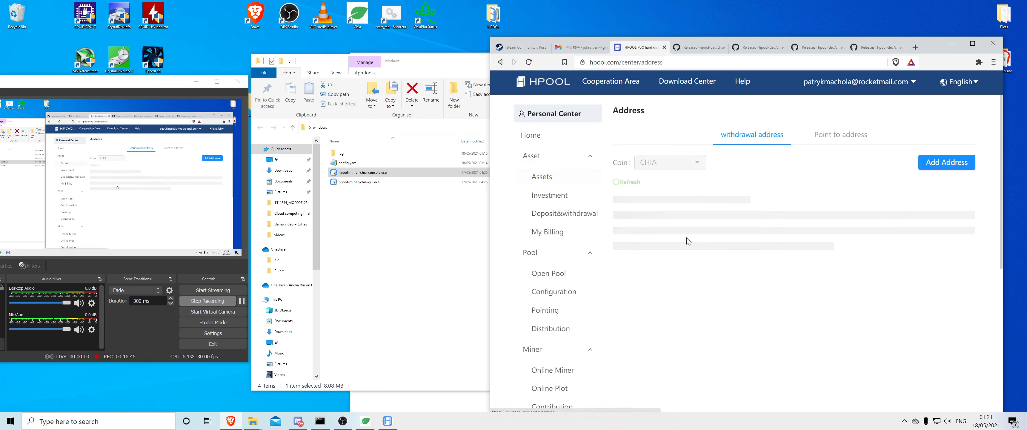
pyautogui.click(936, 167)
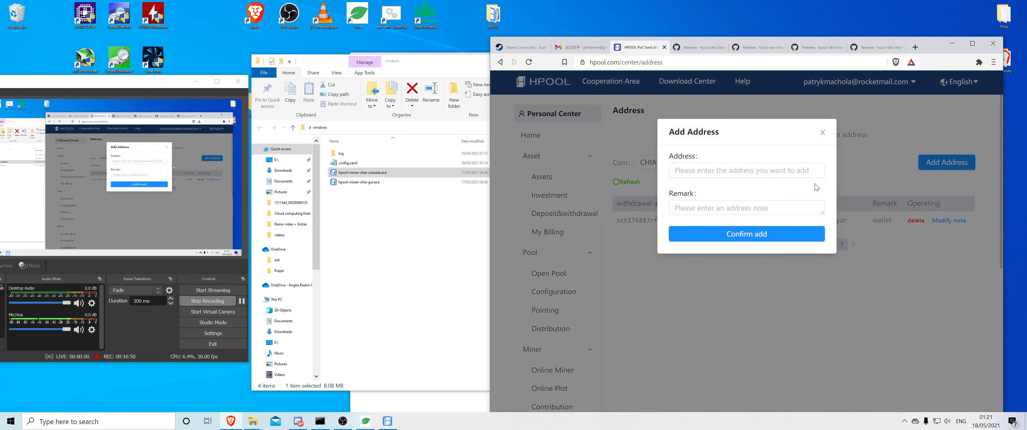
# Switch to Chia Blockchain, log in with the second listed private key, and change to the third key
pyautogui.click(366, 421)
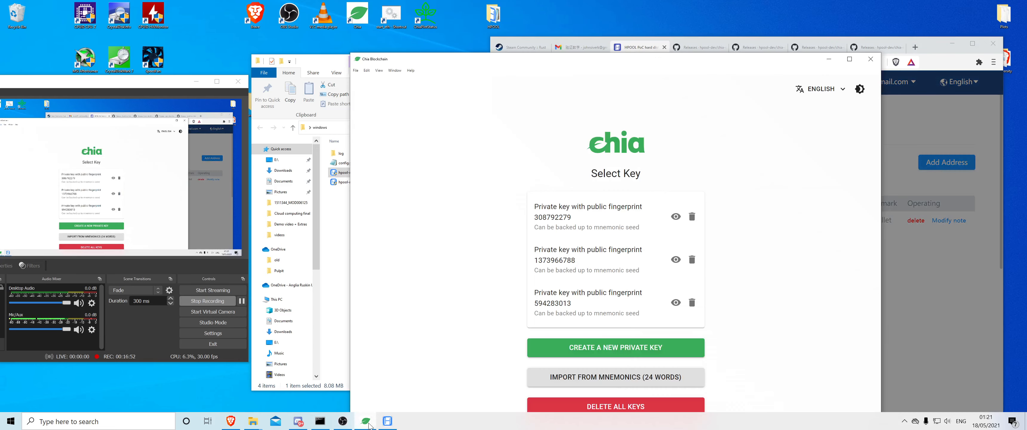
pyautogui.click(553, 220)
pyautogui.click(559, 261)
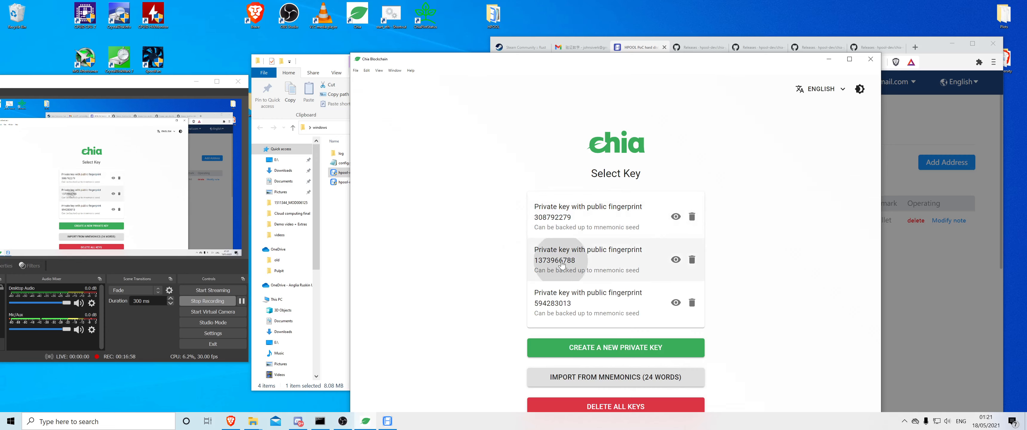
pyautogui.click(586, 263)
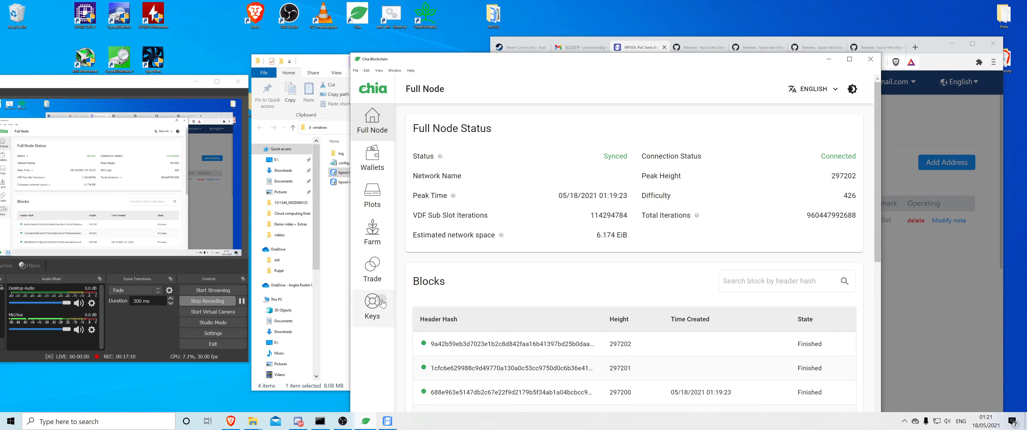
pyautogui.click(372, 305)
pyautogui.click(563, 318)
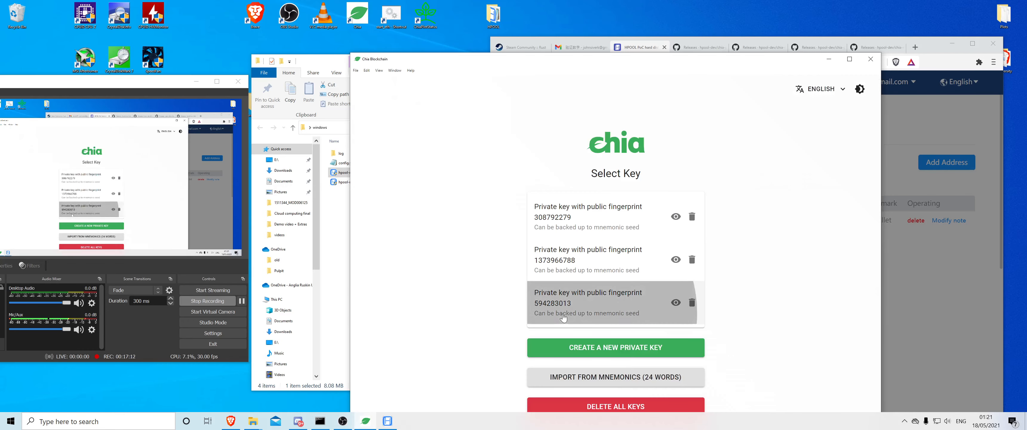
# Move the Chia Blockchain window beside the browser's address form and log in again with the third listed private key
pyautogui.click(937, 54)
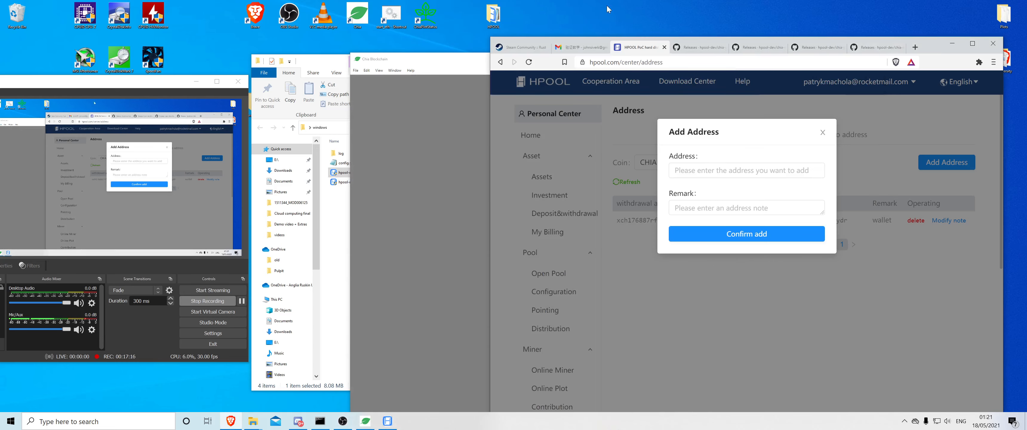
pyautogui.click(465, 67)
pyautogui.moveTo(590, 61); pyautogui.dragTo(518, 45)
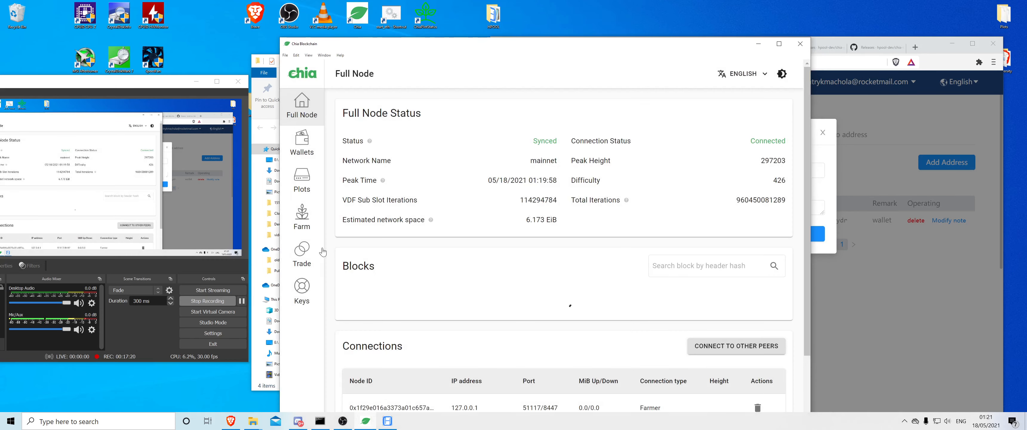
pyautogui.click(304, 295)
pyautogui.click(459, 282)
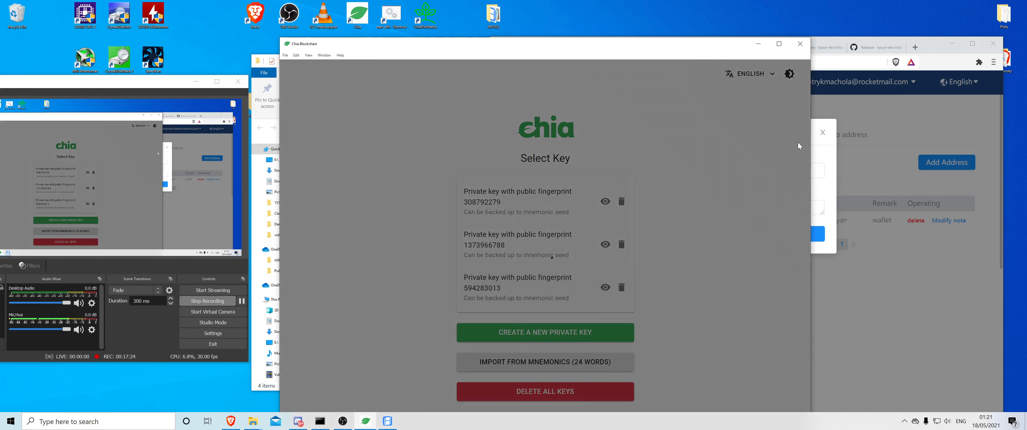
pyautogui.click(917, 62)
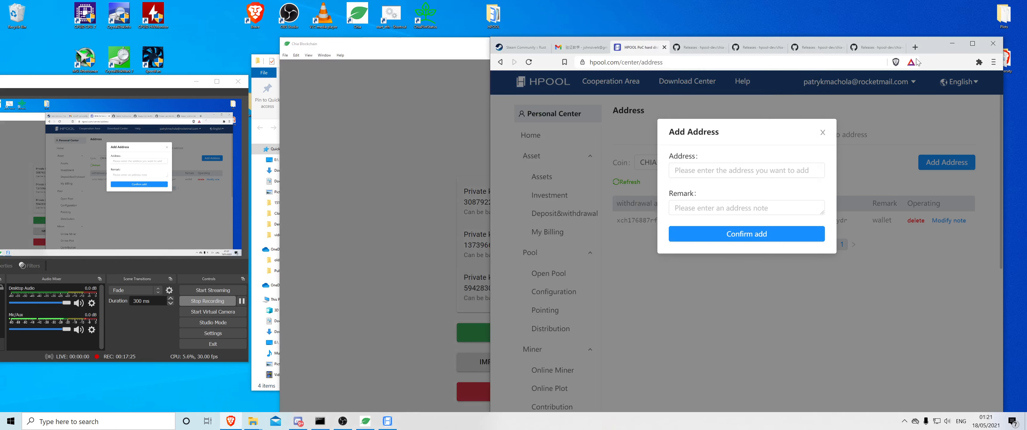
pyautogui.click(478, 108)
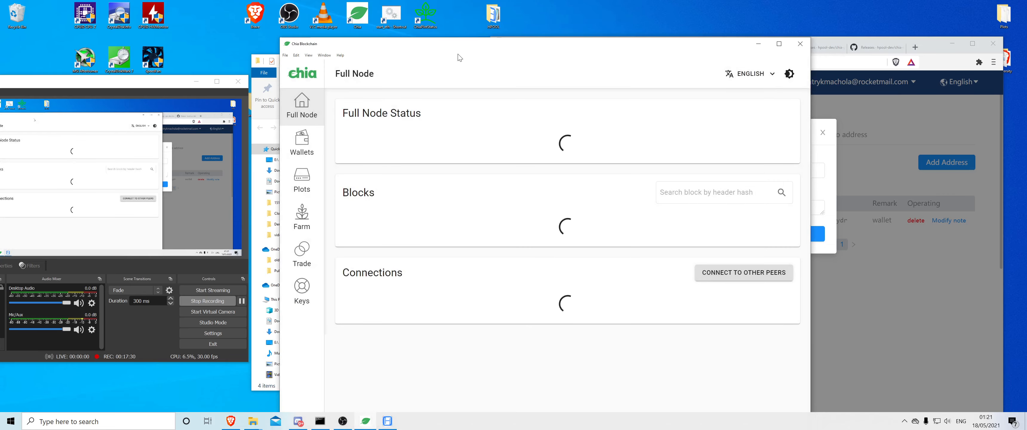
# Open the Chia wallet's Receive Address section and try to generate a new address
pyautogui.click(310, 144)
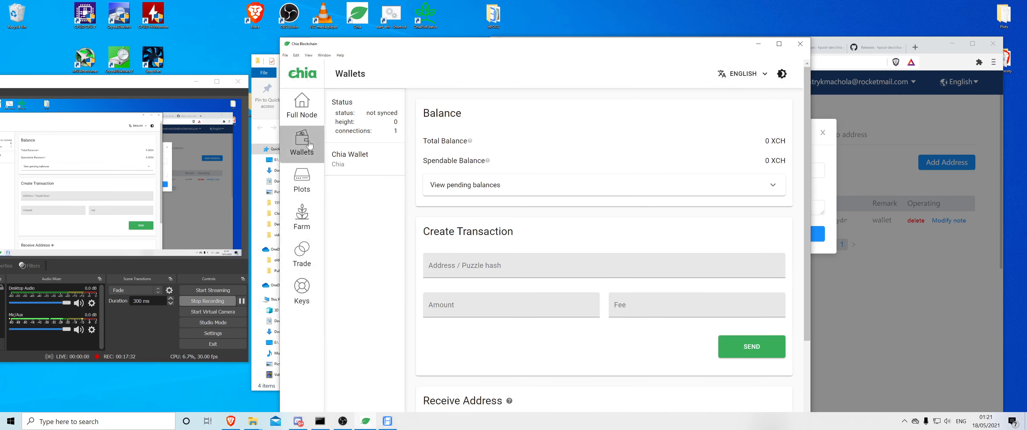
pyautogui.scroll(-3, 479, 239)
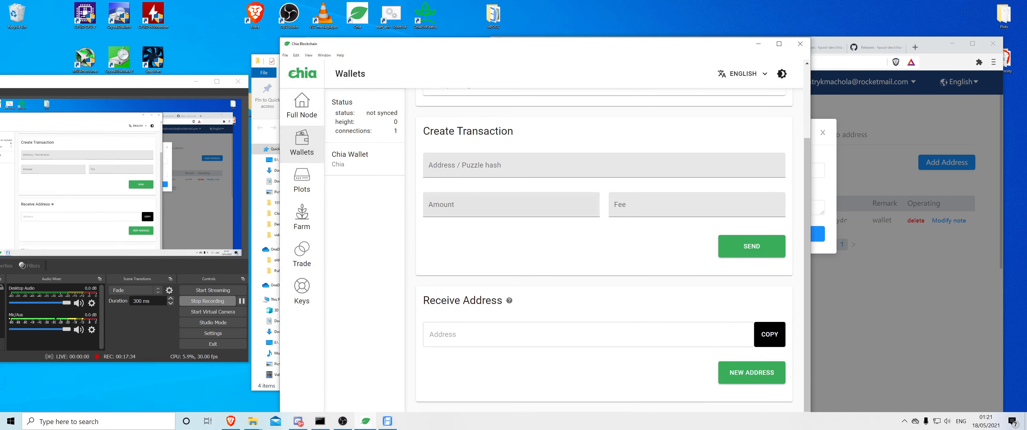
pyautogui.scroll(-1, 482, 295)
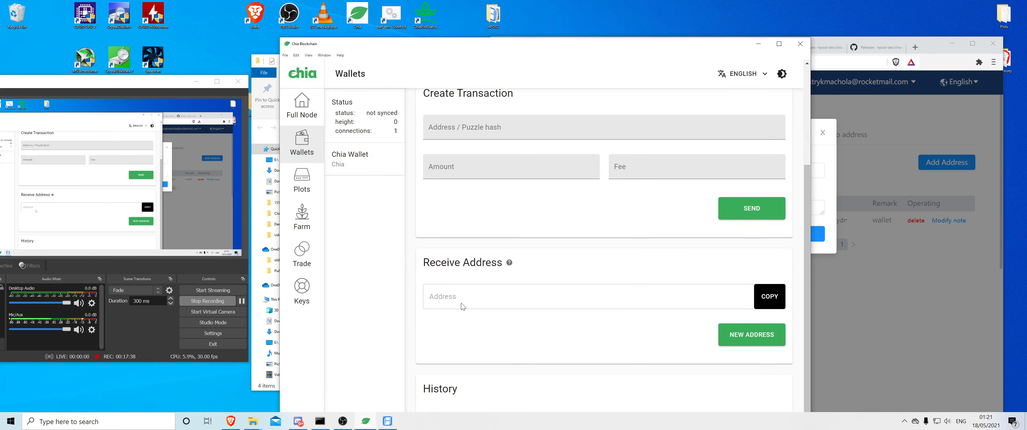
pyautogui.scroll(4, 446, 280)
pyautogui.click(310, 141)
pyautogui.scroll(-3, 371, 196)
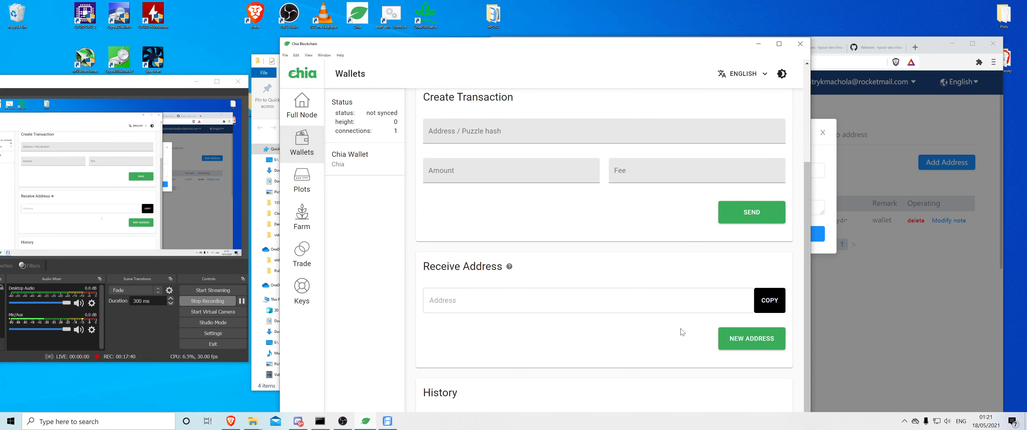
pyautogui.click(749, 338)
# Look through the wallet page again and return to the private key selection
pyautogui.scroll(3, 465, 284)
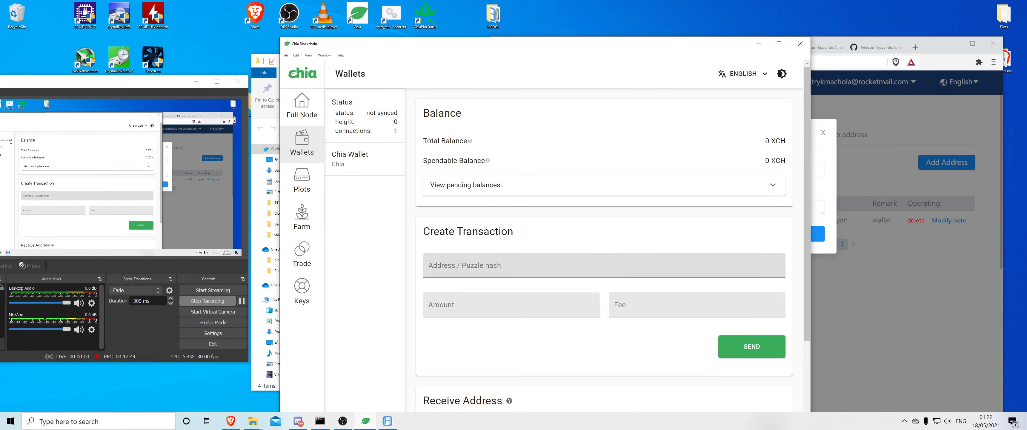
pyautogui.scroll(-3, 398, 96)
pyautogui.scroll(4, 416, 186)
pyautogui.click(303, 295)
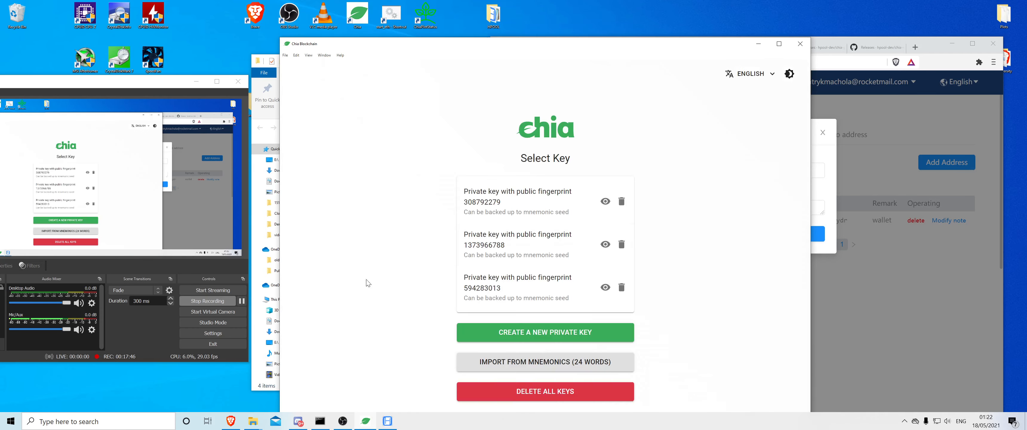
# Try to log in with the first listed private key
pyautogui.click(491, 213)
pyautogui.click(511, 199)
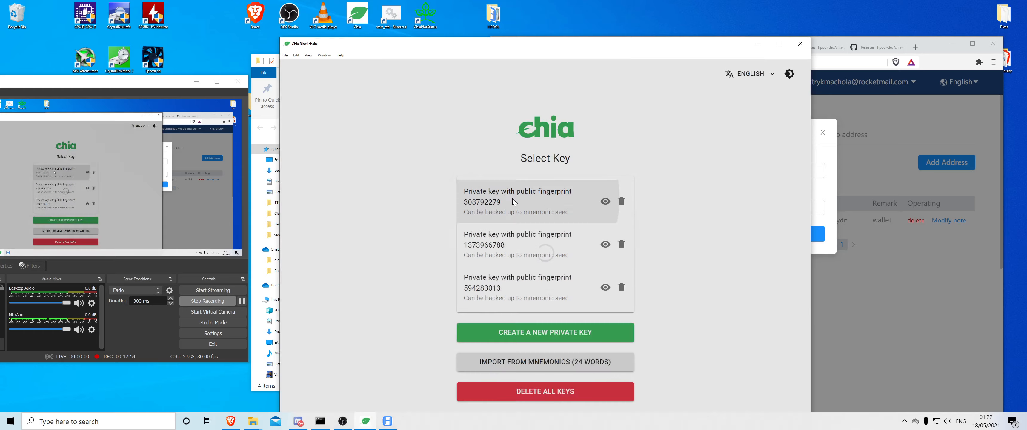
pyautogui.click(506, 203)
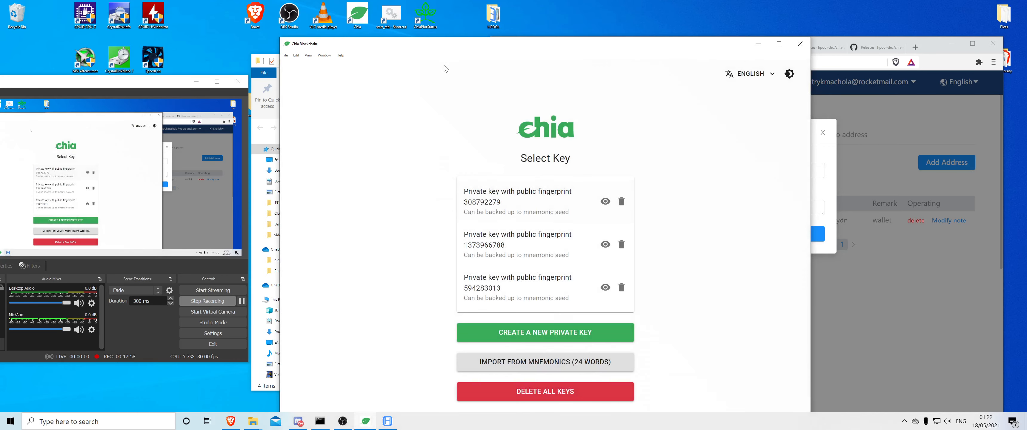
# Move the Chia Blockchain window up beside the browser form and log in again, trying the first and second listed private keys
pyautogui.moveTo(372, 45); pyautogui.dragTo(306, 21)
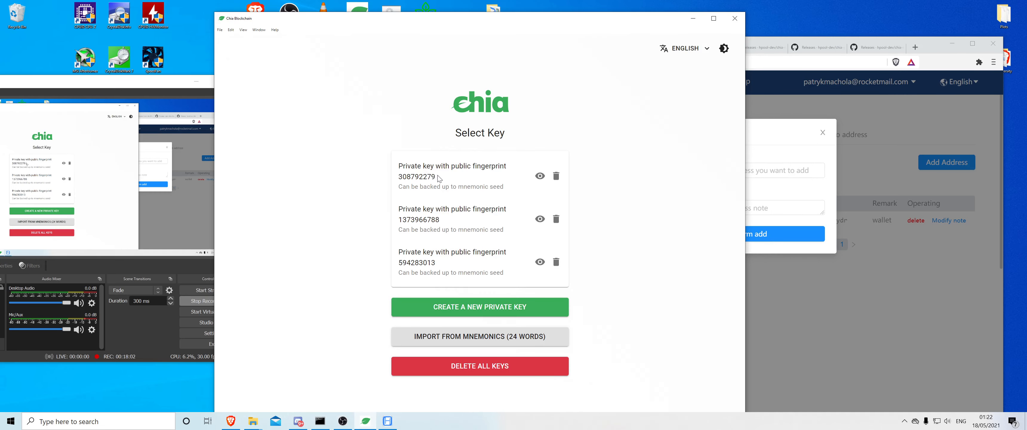
pyautogui.click(437, 185)
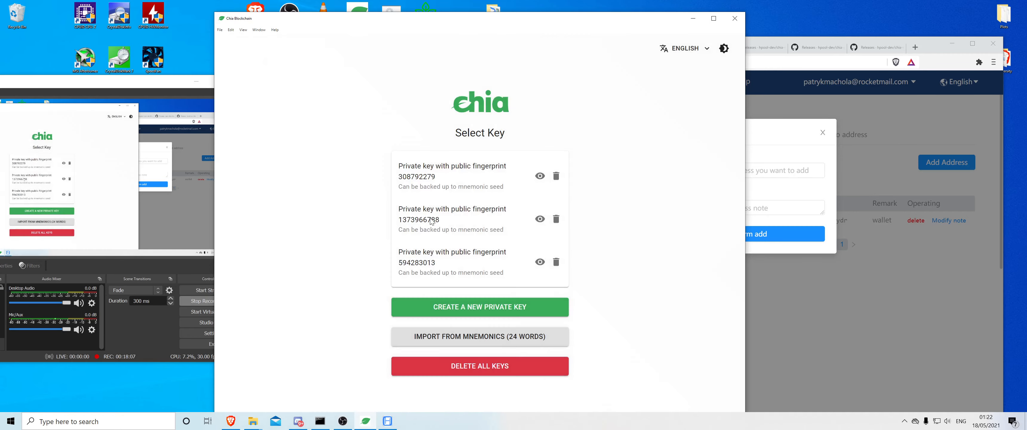
pyautogui.click(431, 221)
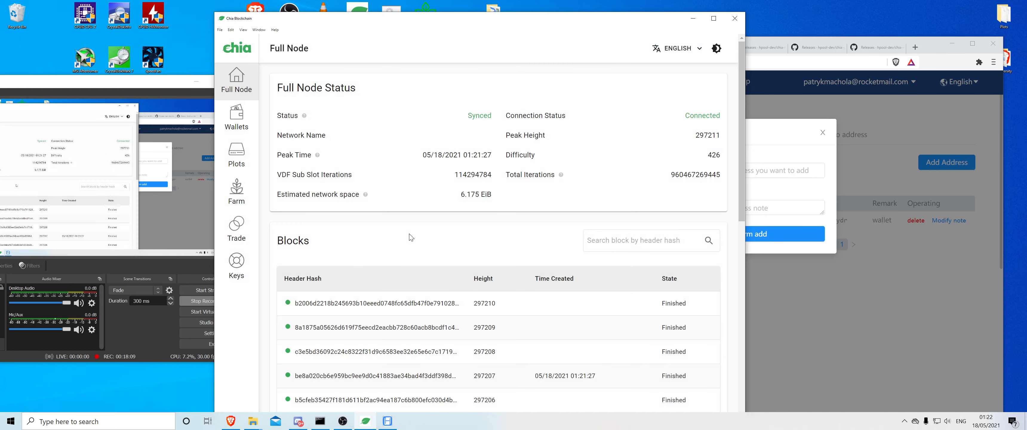
# Open the Wallets page of the logged-in key to show the Chia Wallet
pyautogui.click(253, 136)
pyautogui.click(242, 132)
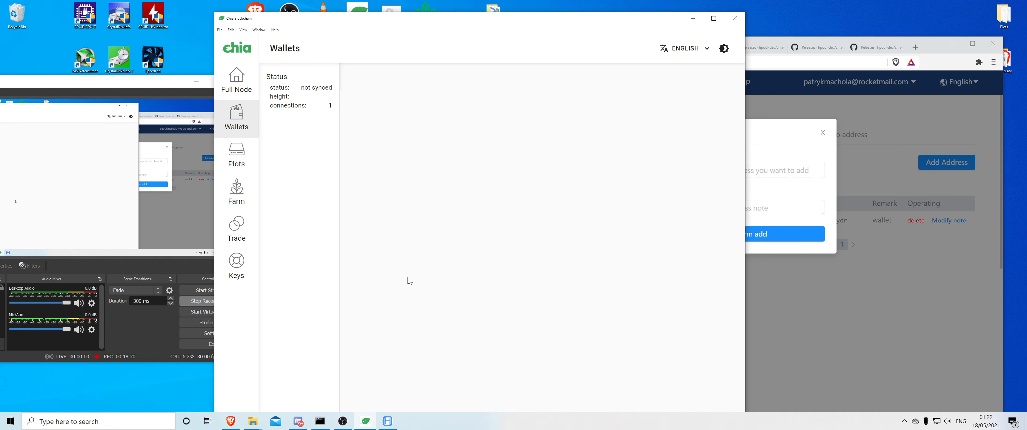
pyautogui.click(250, 155)
pyautogui.click(246, 135)
pyautogui.click(239, 120)
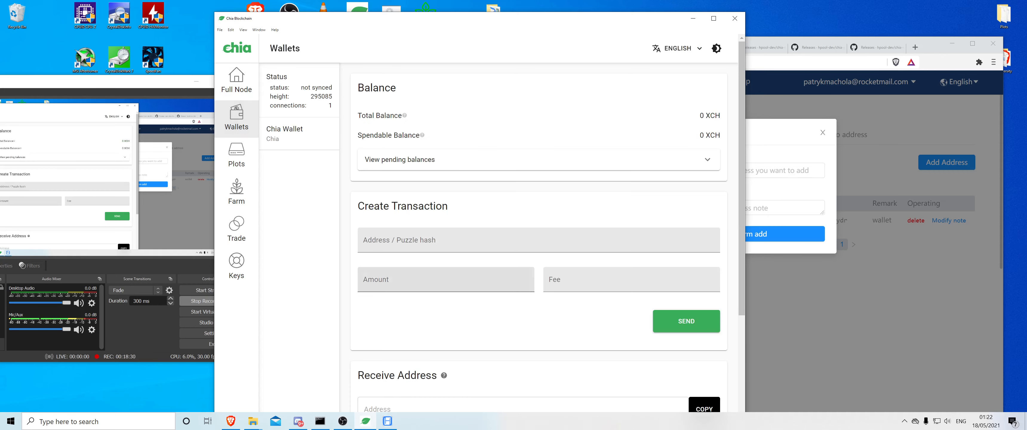
# Copy the Chia wallet's receive address and paste it into the Address field of HPOOL's Add Address form
pyautogui.scroll(-3, 465, 270)
pyautogui.click(714, 278)
pyautogui.click(779, 175)
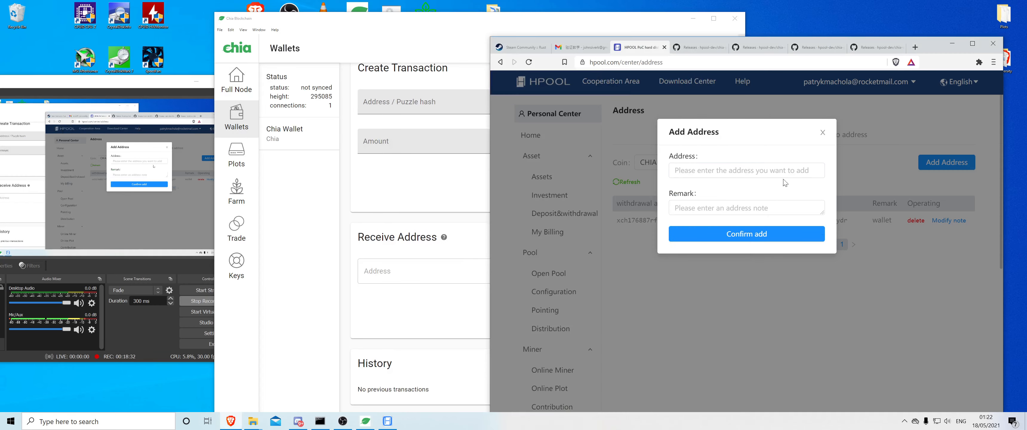
pyautogui.click(777, 173)
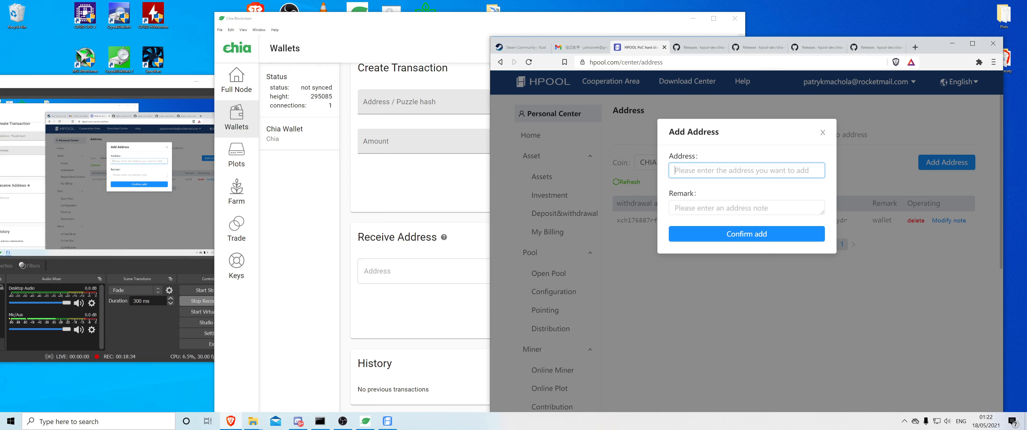
pyautogui.click(412, 270)
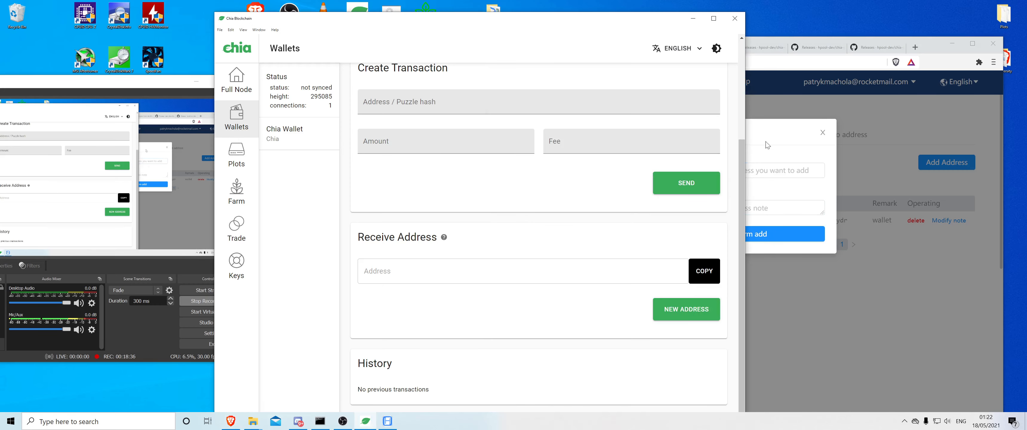
pyautogui.click(749, 170)
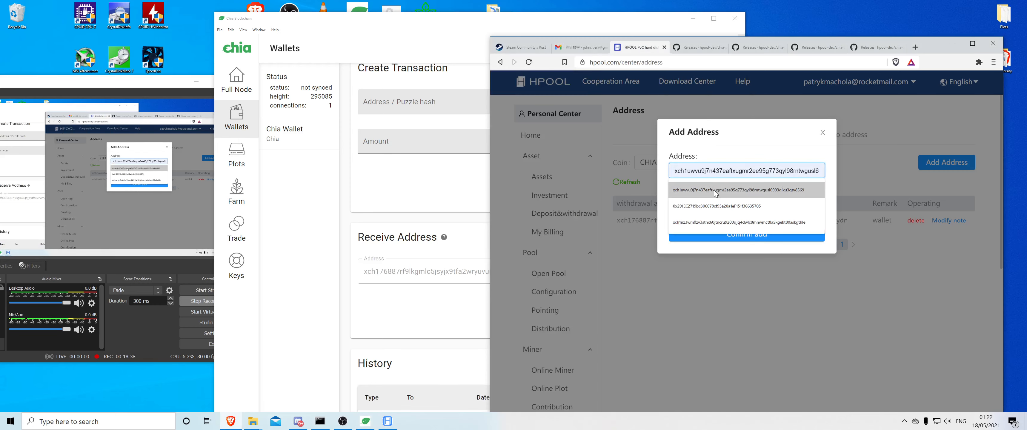
pyautogui.click(424, 248)
pyautogui.click(707, 274)
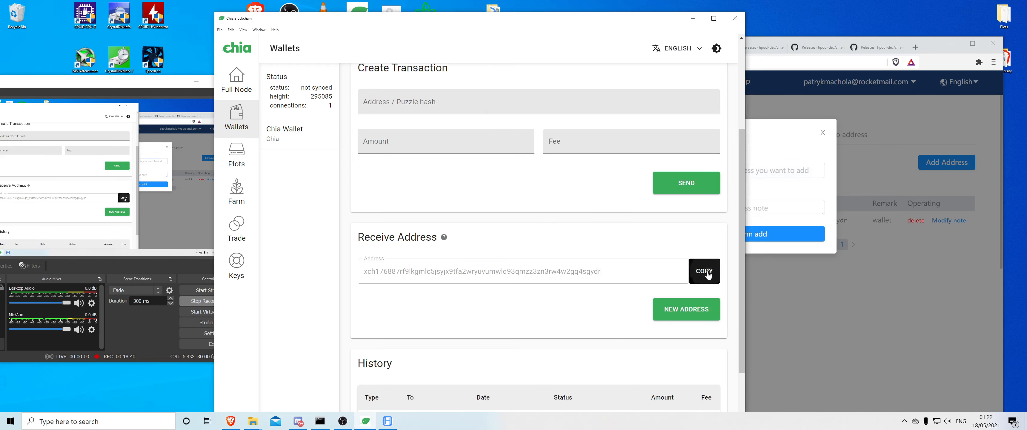
pyautogui.click(756, 171)
pyautogui.hotkey('ctrl', 'v')
# Replace the pasted wallet address in the Add Address form with the dummy text wgfreweriotuergigiopejnopwfhnq
pyautogui.hotkey('ctrl', 'a')
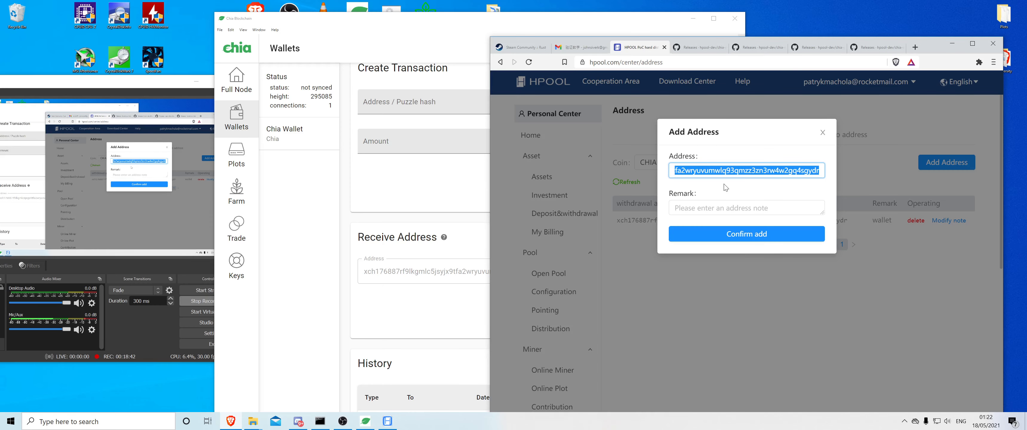
pyautogui.press('BackSpace')
pyautogui.click(457, 184)
pyautogui.scroll(-3, 470, 203)
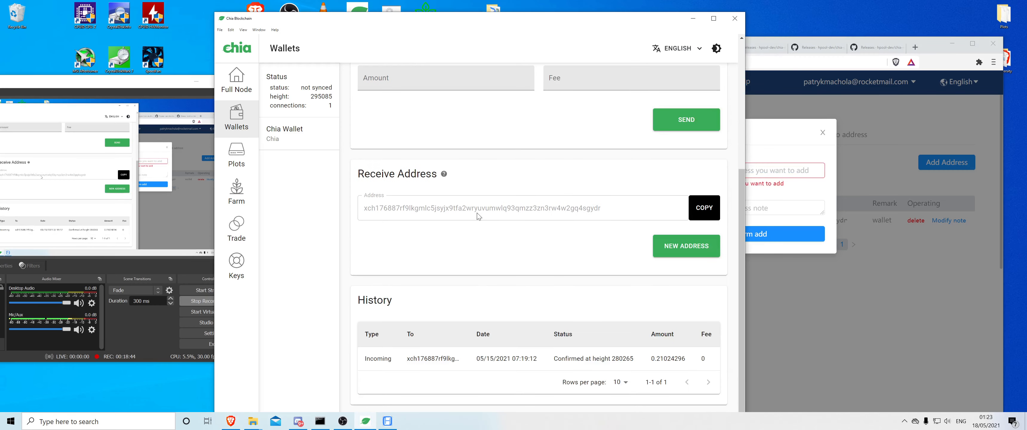
pyautogui.scroll(5, 568, 321)
pyautogui.click(764, 171)
pyautogui.write('wgfrew')
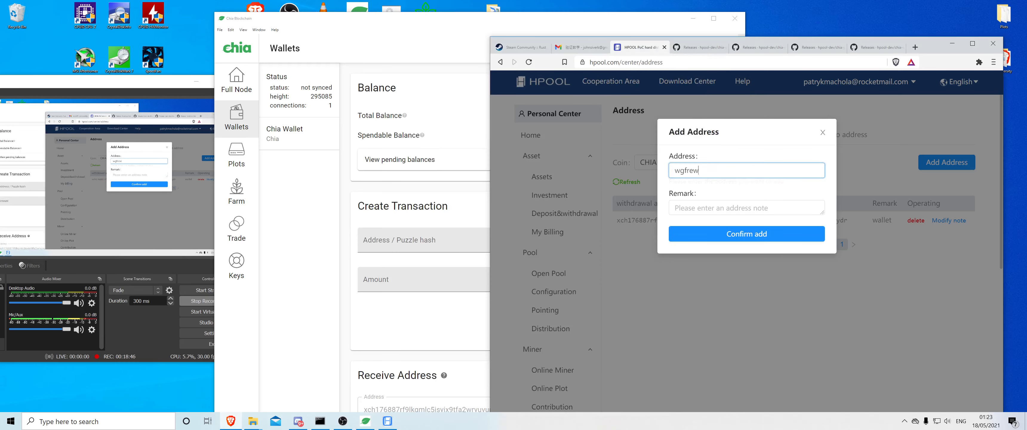
pyautogui.write('eriotuergigiopejnopwfhnq')
# Set the dummy address's remark to 123, submit the form up to the Google Verification Code entry, and close it
pyautogui.press('Tab')
pyautogui.write('fppfnqipuh')
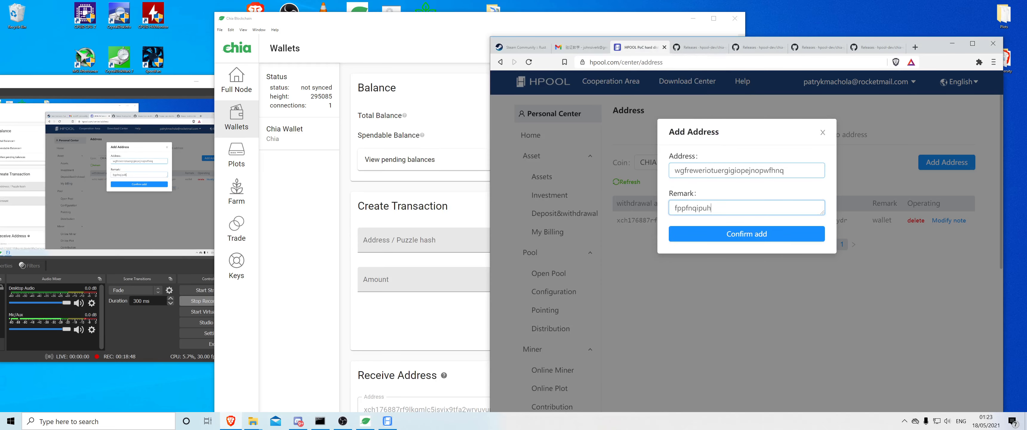
pyautogui.hotkey('ctrl', 'a')
pyautogui.write('123')
pyautogui.click(732, 240)
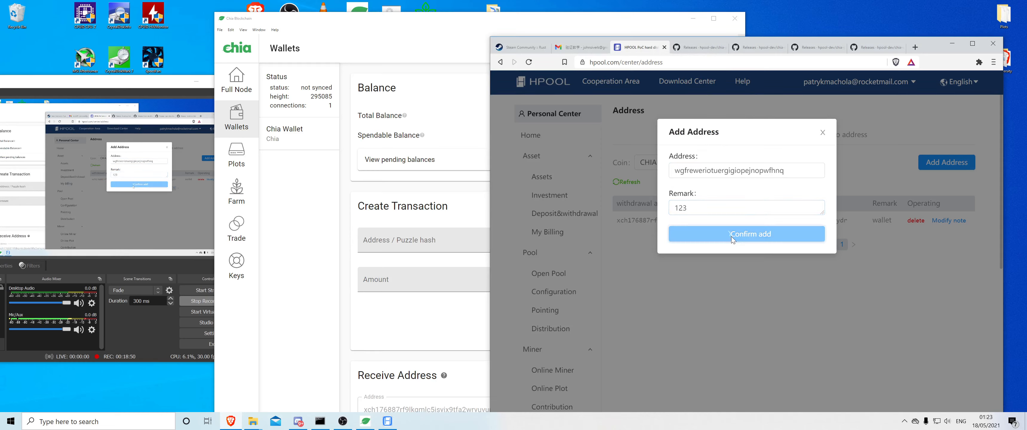
pyautogui.click(733, 241)
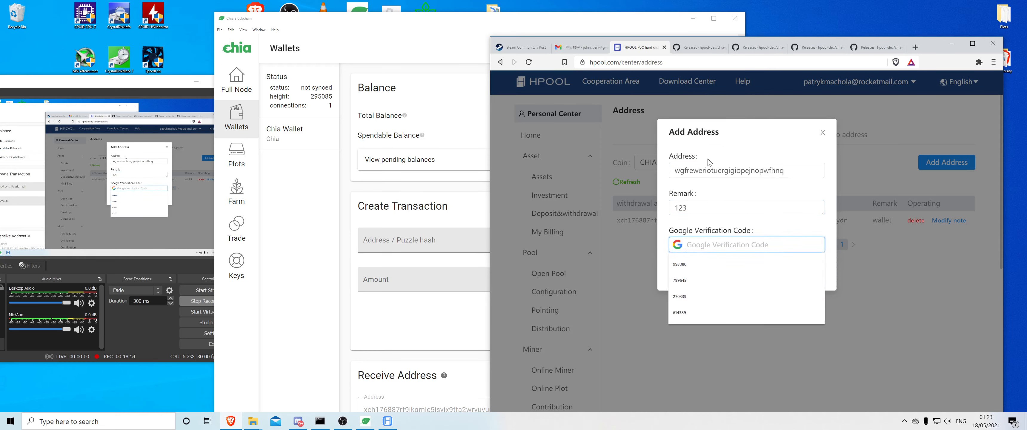
pyautogui.click(821, 135)
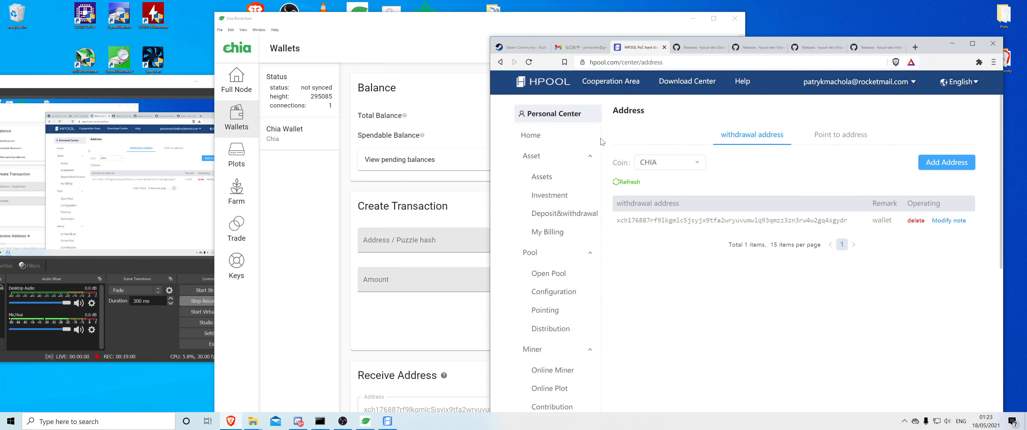
# Open the HPOOL account's Home page and highlight the Google Verification status
pyautogui.click(540, 139)
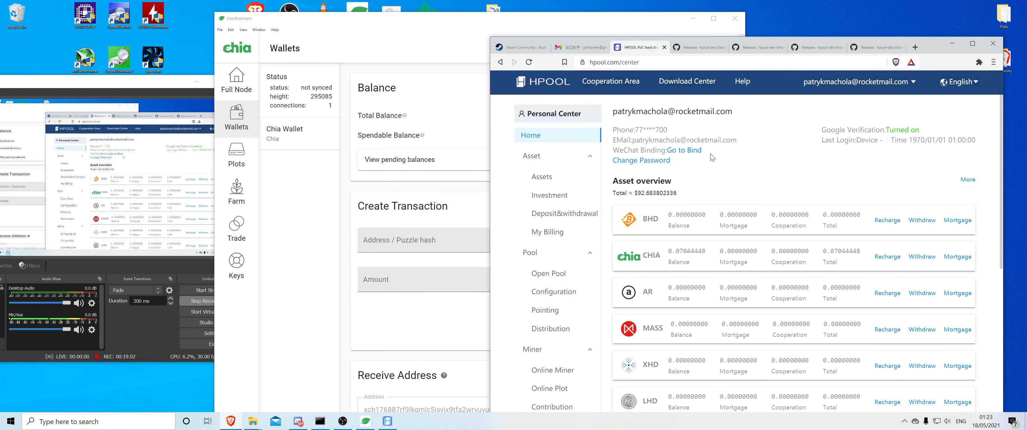
pyautogui.moveTo(819, 133); pyautogui.dragTo(896, 130)
pyautogui.click(923, 131)
pyautogui.tripleClick(896, 131)
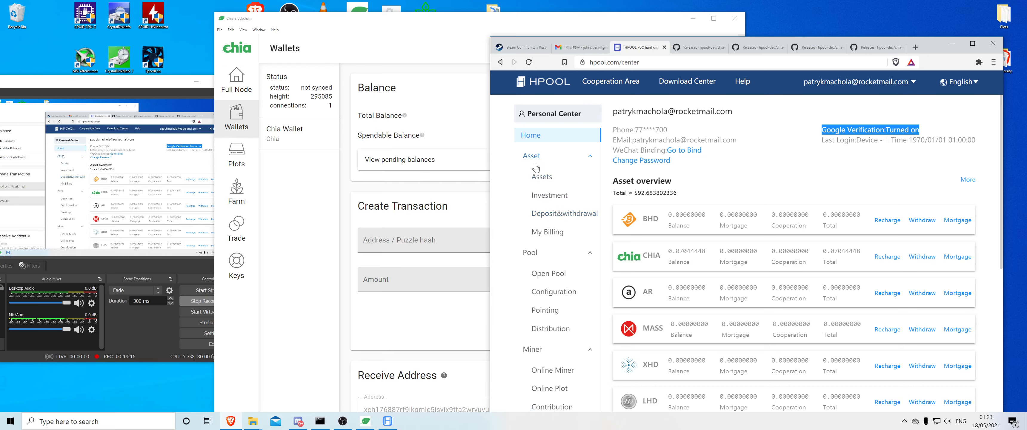
# Open CHIA's withdrawal form from the Assets page and go from its address selection to the withdrawal address management page
pyautogui.click(541, 177)
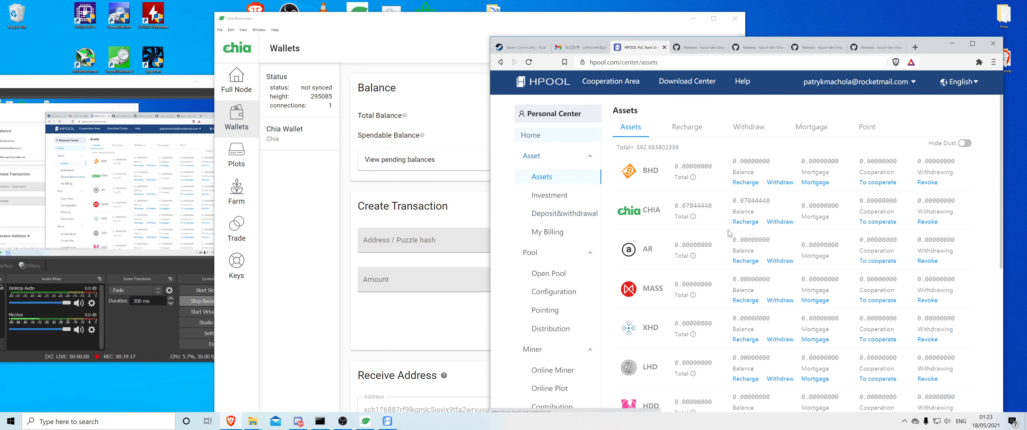
pyautogui.click(779, 222)
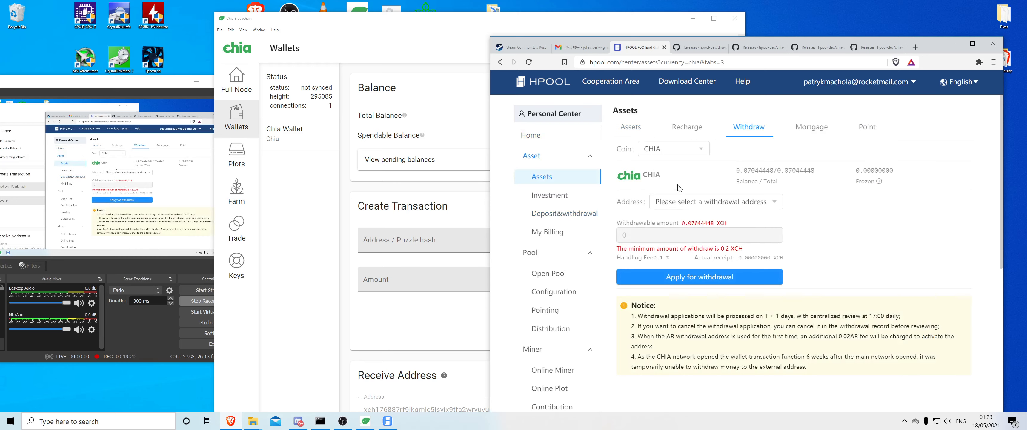
pyautogui.click(677, 202)
pyautogui.click(683, 239)
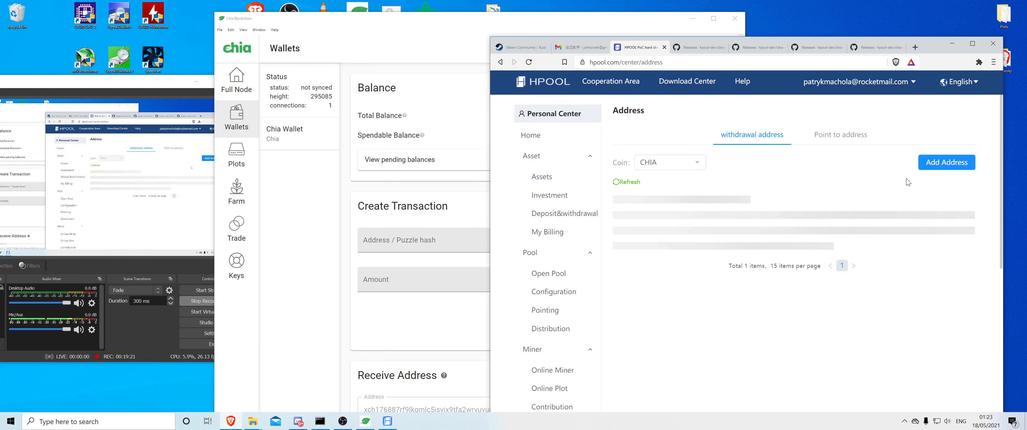
# Open the Add Address form for CHIA and enter the dummy text dsjiopsfjsiofj as the address
pyautogui.click(941, 172)
pyautogui.click(726, 172)
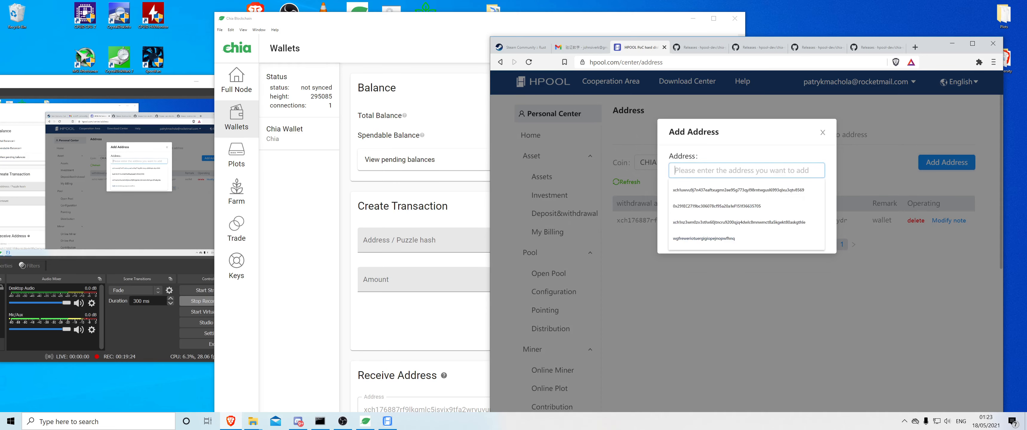
pyautogui.write('fjigjopsj')
pyautogui.press('Return')
pyautogui.write('fgop')
pyautogui.hotkey('ctrl', 'a')
pyautogui.write('dsjiopsfjsiofj')
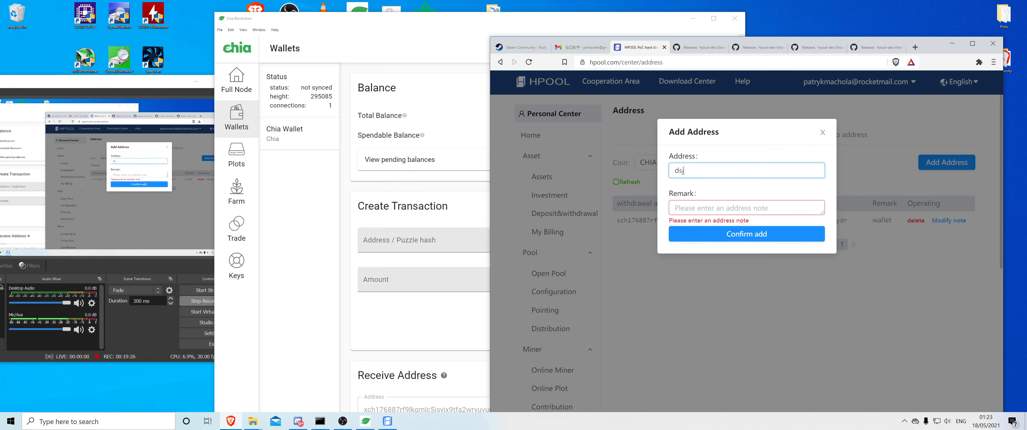
# Lengthen the dummy address by copying its text and appending it twice
pyautogui.hotkey('ctrl', 's')
pyautogui.press('Escape')
pyautogui.hotkey('ctrl', 'a')
pyautogui.hotkey('ctrl', 'c')
pyautogui.press('End')
pyautogui.hotkey('ctrl', 'v')
pyautogui.hotkey('ctrl', 'v')
pyautogui.press('Tab')
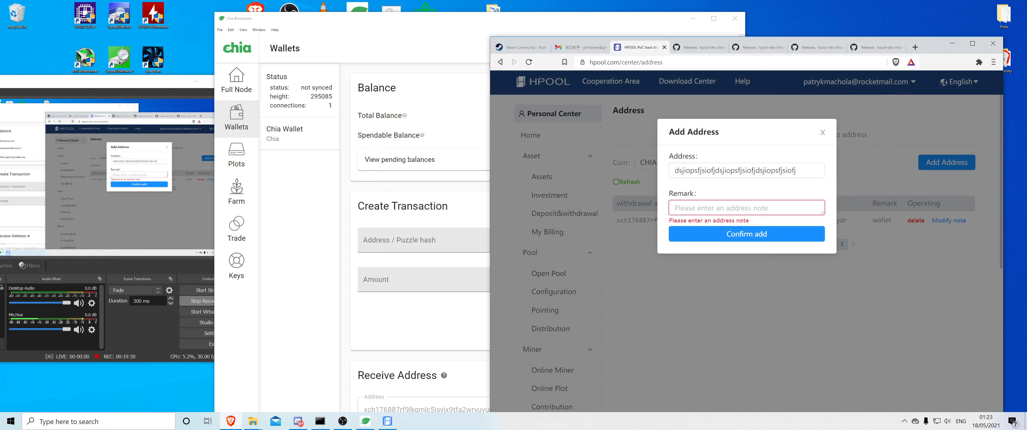
# Enter the remark qweqwe and the Google verification code, try to add the dummy address, and point out the response
pyautogui.press('Return')
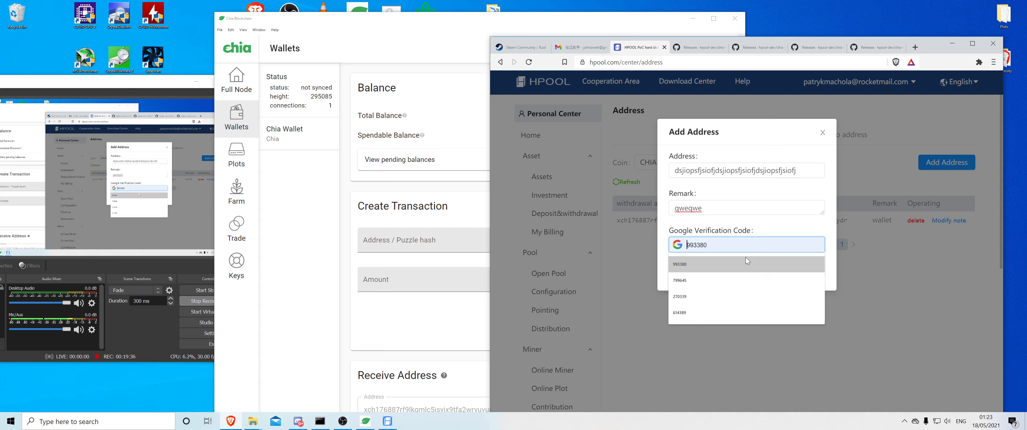
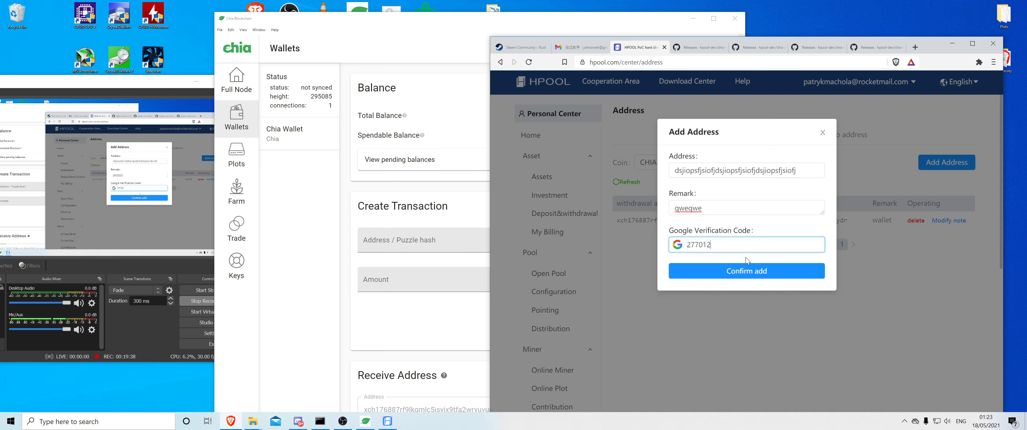
pyautogui.click(748, 264)
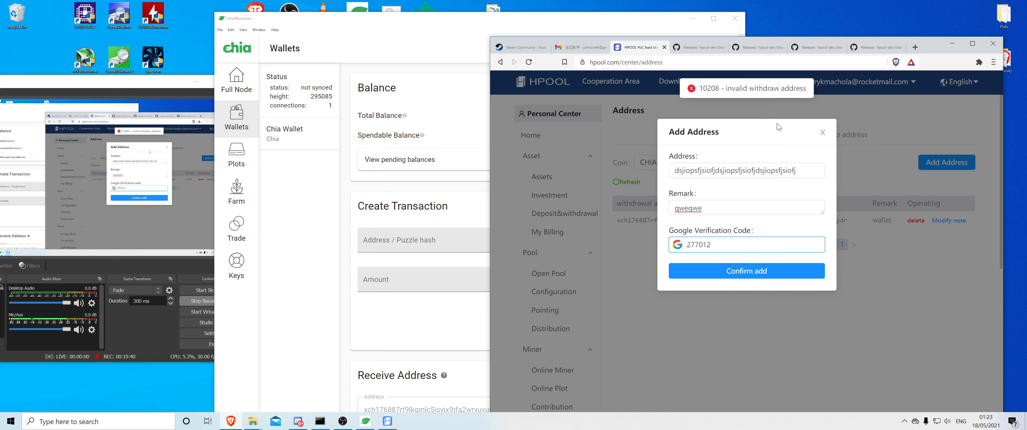
pyautogui.moveTo(725, 88); pyautogui.dragTo(809, 94)
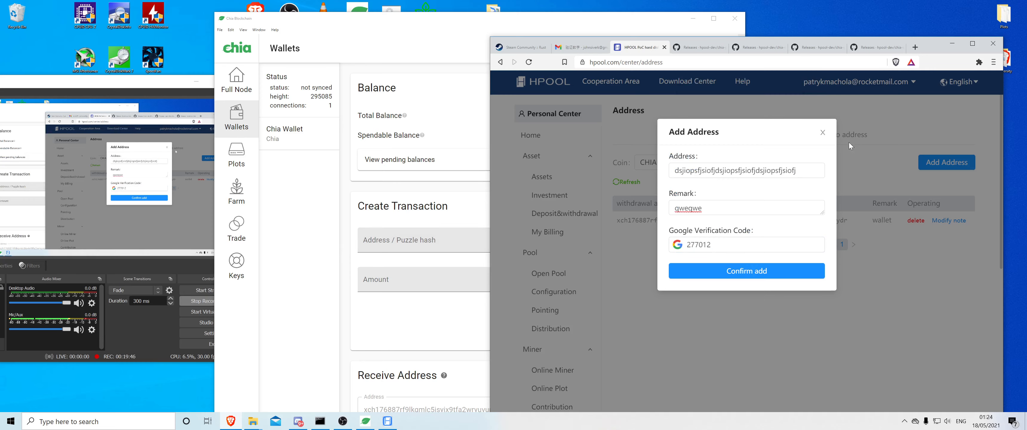
# Close the Add Address form and highlight the existing CHIA withdrawal address in the list
pyautogui.click(822, 132)
pyautogui.moveTo(617, 220); pyautogui.dragTo(865, 221)
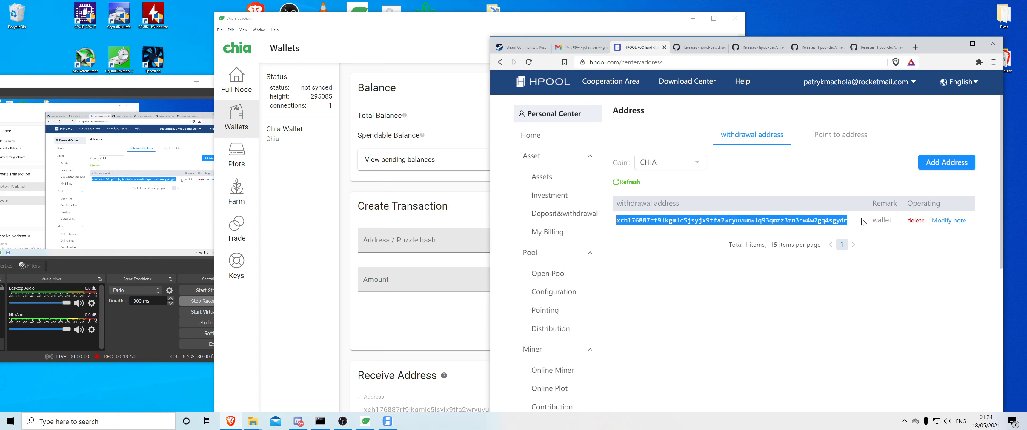
pyautogui.click(783, 198)
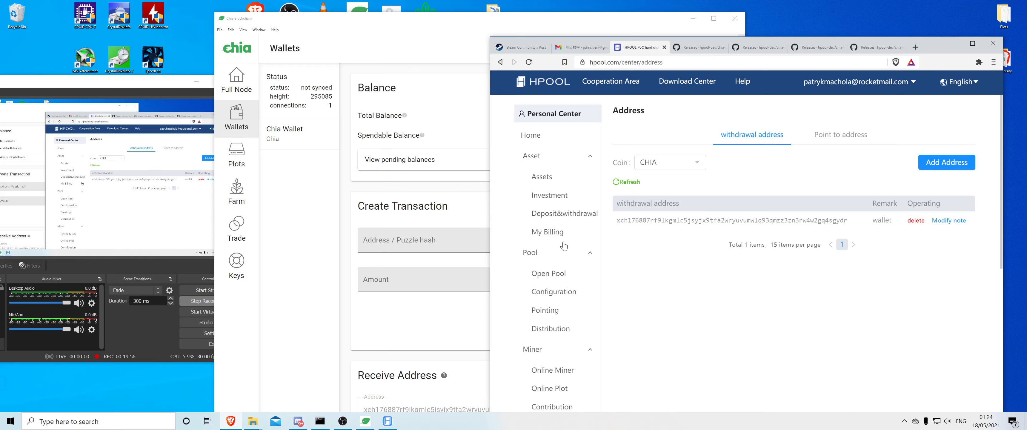
# Open the Online Plot page for the CHIA ECO pool and set the status filter to All
pyautogui.scroll(-2, 562, 246)
pyautogui.click(558, 299)
pyautogui.scroll(3, 653, 283)
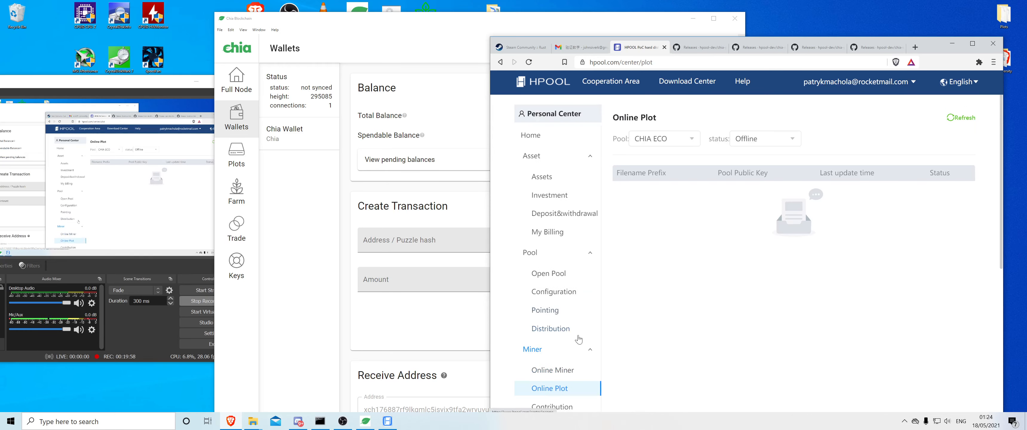
pyautogui.click(761, 140)
pyautogui.click(763, 158)
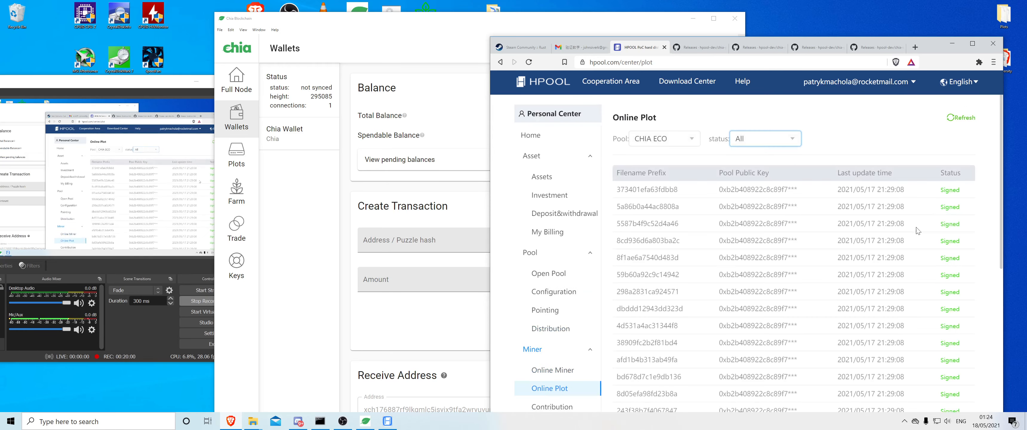
# Review the Contribution chart and the Online Miner page for the CHIA ECO pool, and return to the Contribution page
pyautogui.scroll(-2, 542, 309)
pyautogui.click(545, 318)
pyautogui.scroll(2, 647, 306)
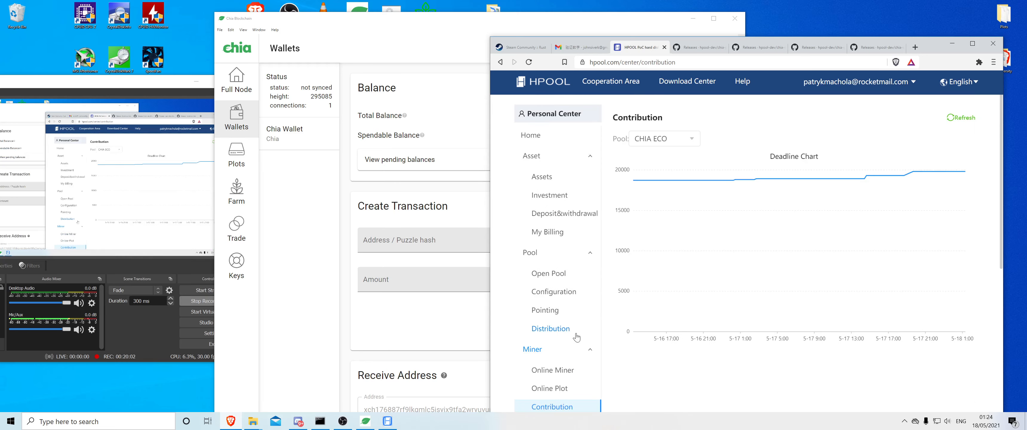
pyautogui.click(563, 369)
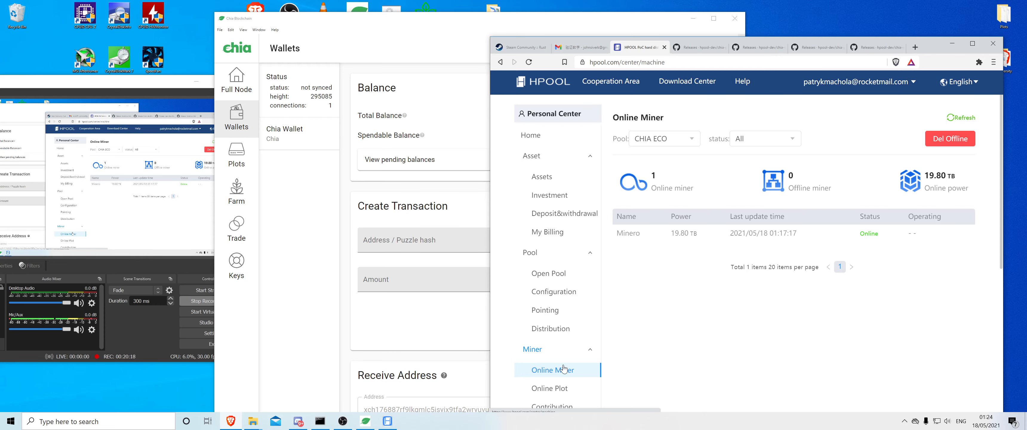
pyautogui.click(563, 274)
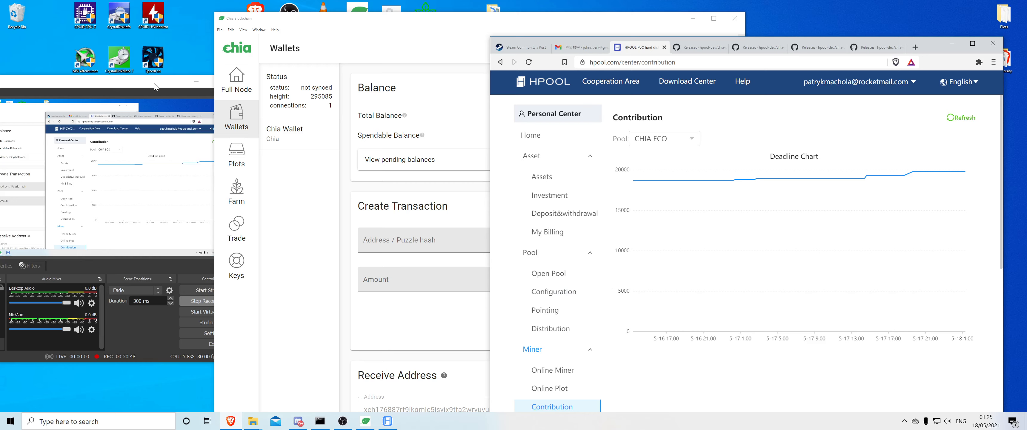
# Minimize the recording window and open the Windows Power & sleep settings
pyautogui.click(196, 81)
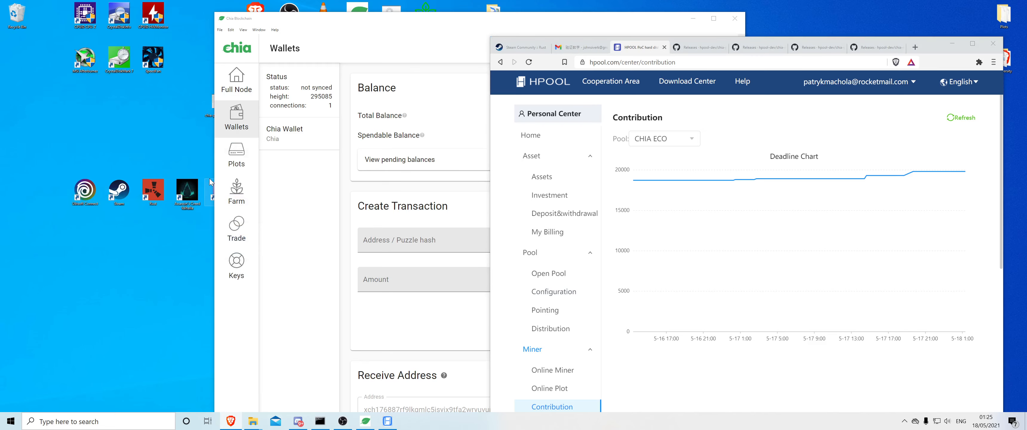
pyautogui.press('super')
pyautogui.write('power')
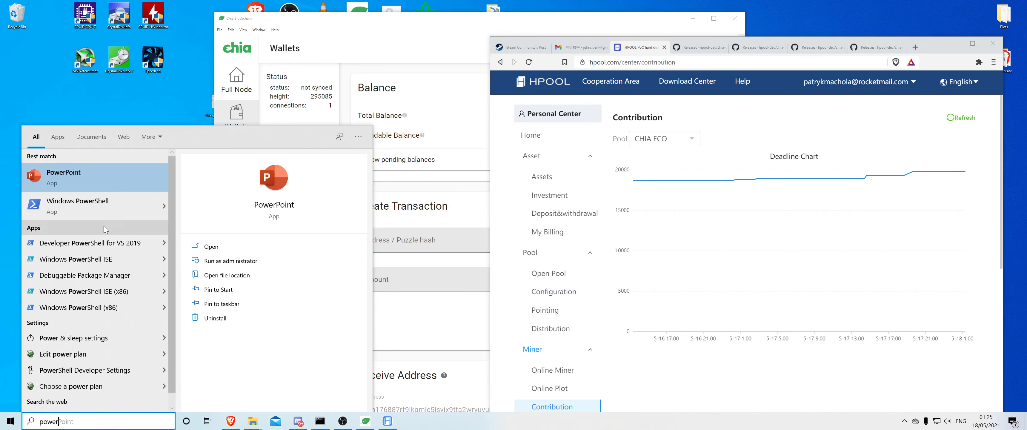
pyautogui.write(' opt')
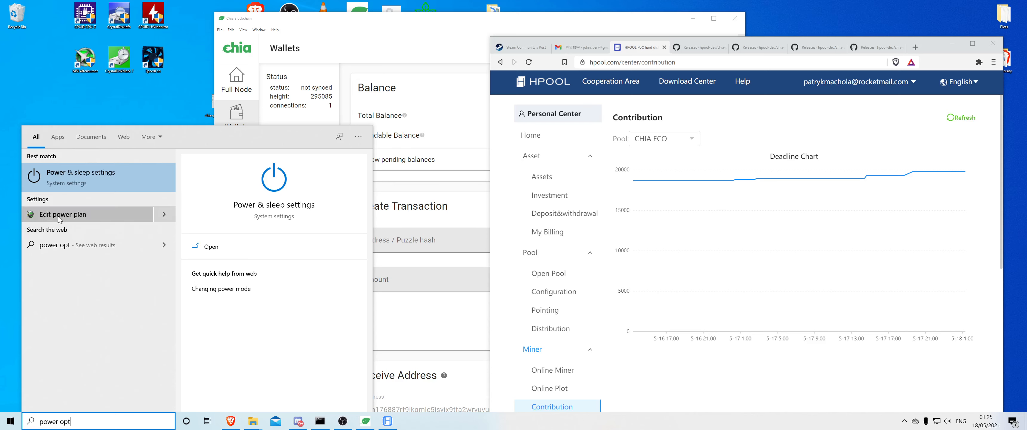
pyautogui.click(69, 180)
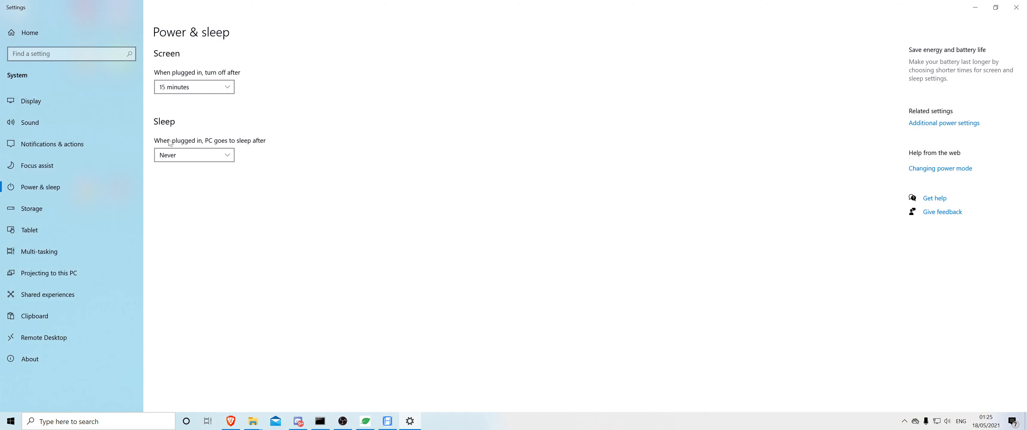
# Set the plugged-in PC sleep time to Never and the screen turn-off time to 15 minutes
pyautogui.click(171, 155)
pyautogui.click(194, 246)
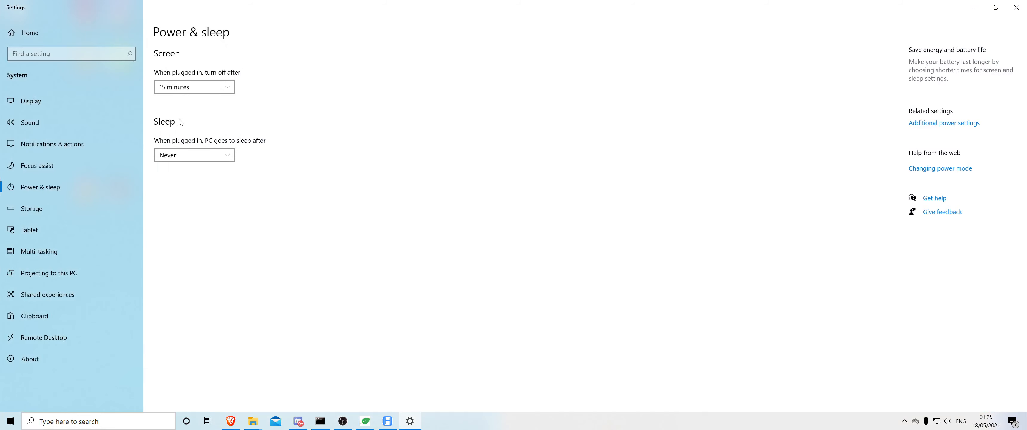
pyautogui.click(200, 88)
pyautogui.click(200, 103)
# Open the additional power settings, close the Settings window, and open the plan settings of QuickCpuScheme
pyautogui.click(964, 126)
pyautogui.click(1016, 7)
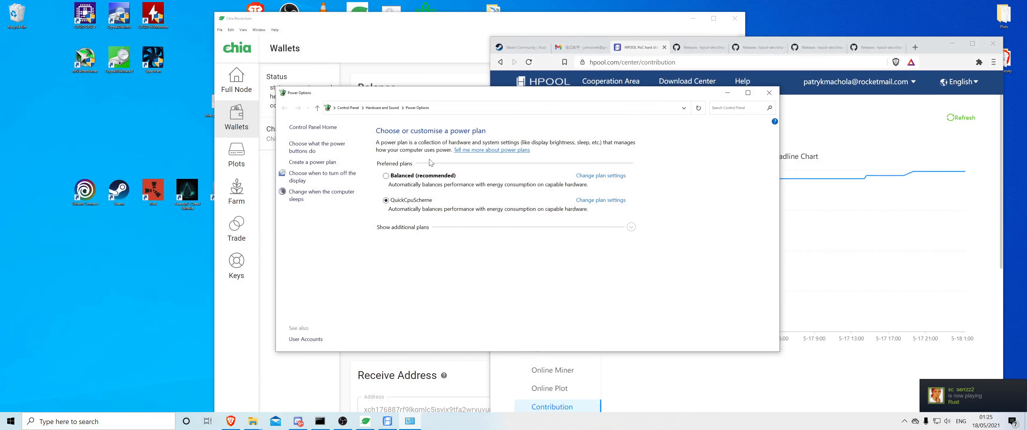
pyautogui.click(416, 229)
pyautogui.click(422, 226)
pyautogui.click(597, 201)
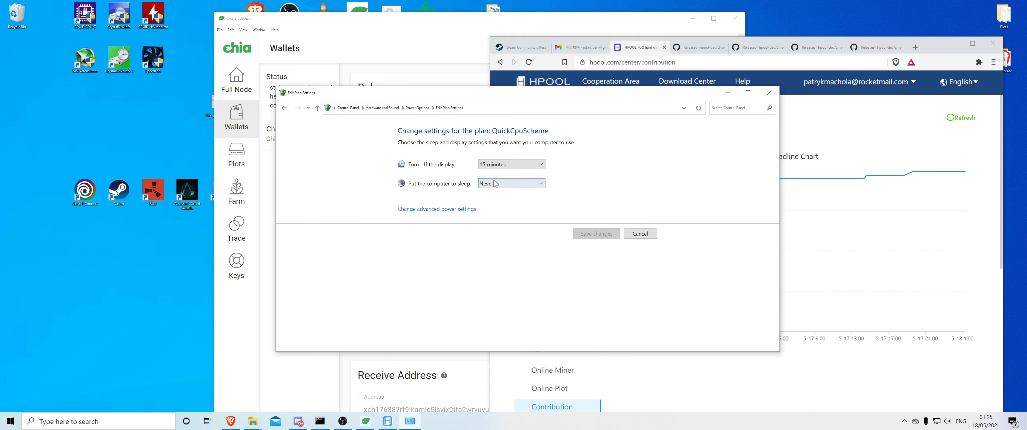
# Check the hard disk turn-off time in the plan's advanced power settings, and close Power Options
pyautogui.click(406, 212)
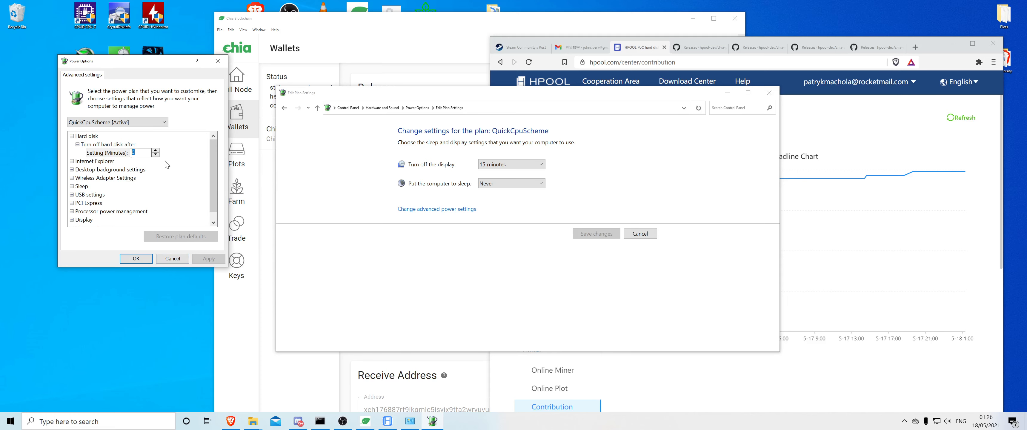
pyautogui.press('Return')
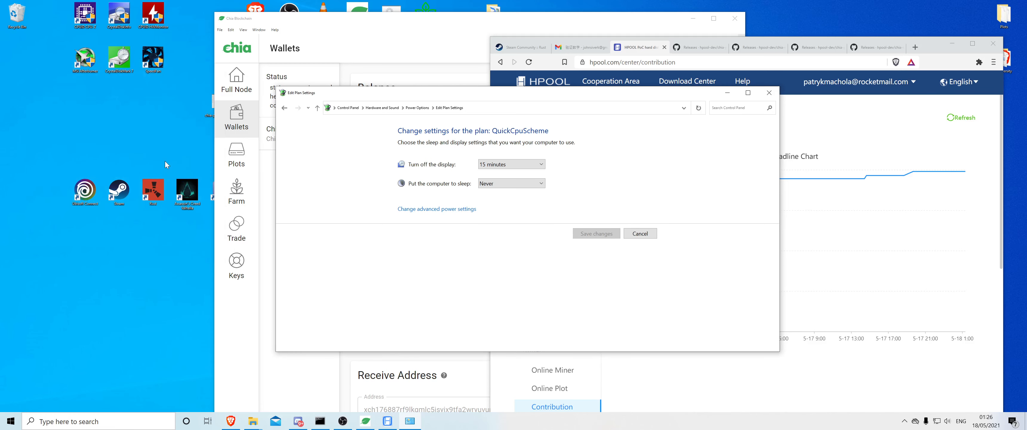
pyautogui.click(639, 233)
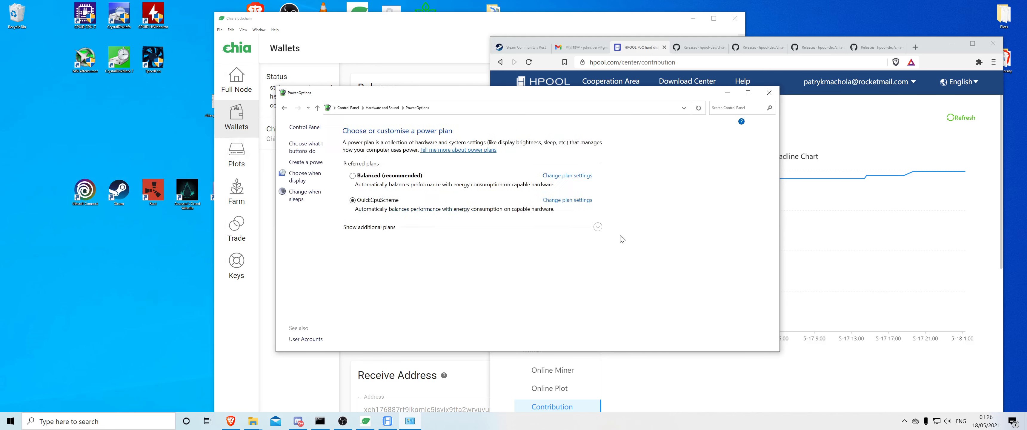
pyautogui.click(767, 98)
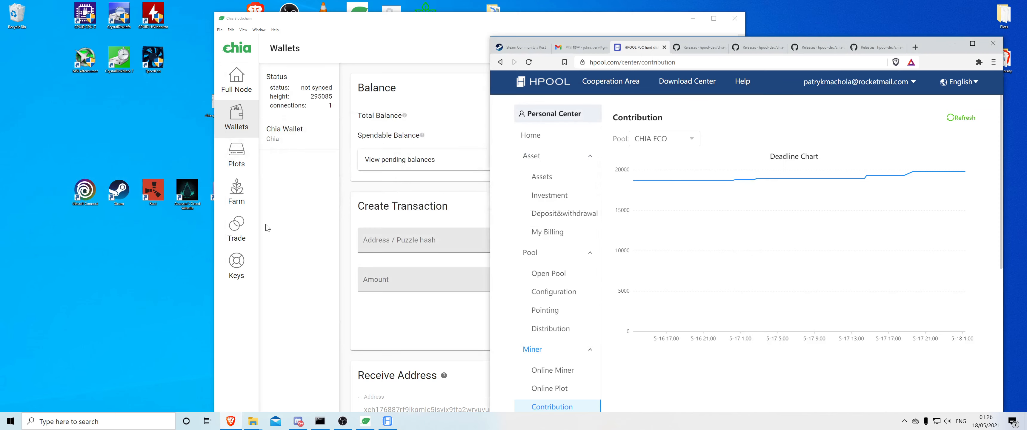
# Open Device Manager, move its window clear of the desktop icons, and expand the Universal Serial Bus controllers
pyautogui.rightClick(9, 422)
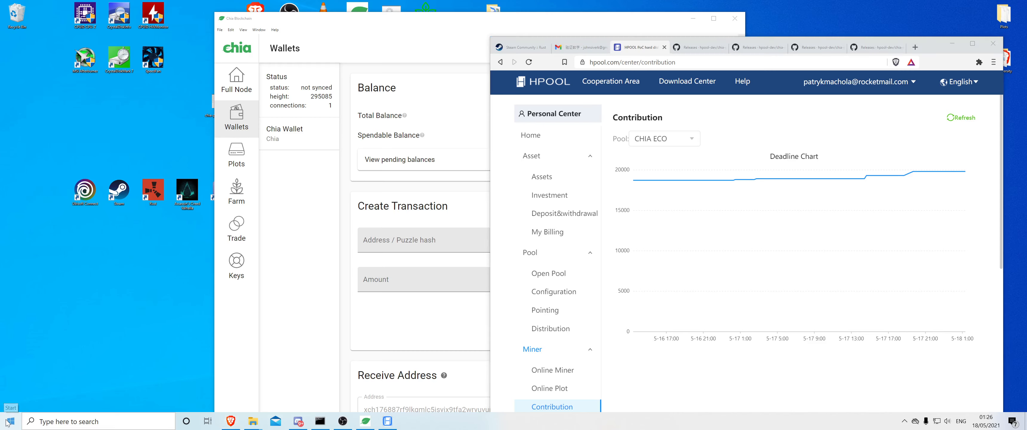
pyautogui.click(40, 228)
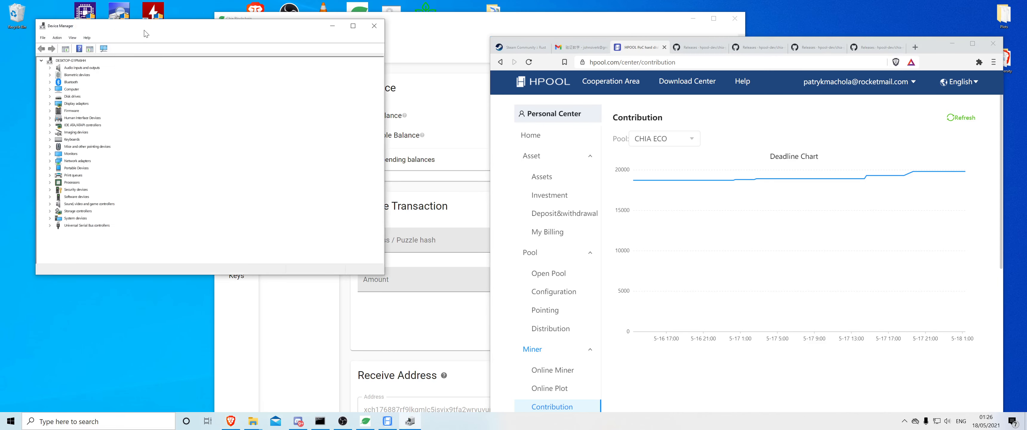
pyautogui.moveTo(136, 31); pyautogui.dragTo(364, 58)
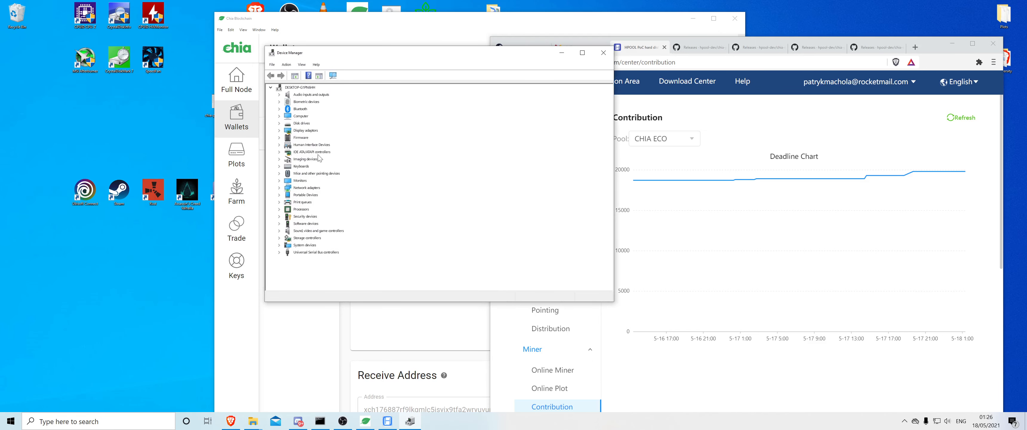
pyautogui.doubleClick(301, 252)
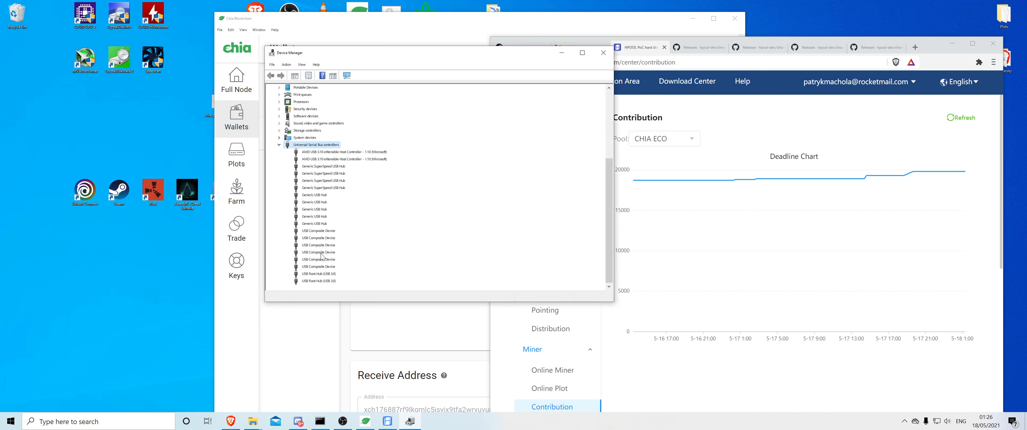
# Check the power management options of a Generic SuperSpeed USB Hub and close its properties without changes
pyautogui.click(323, 181)
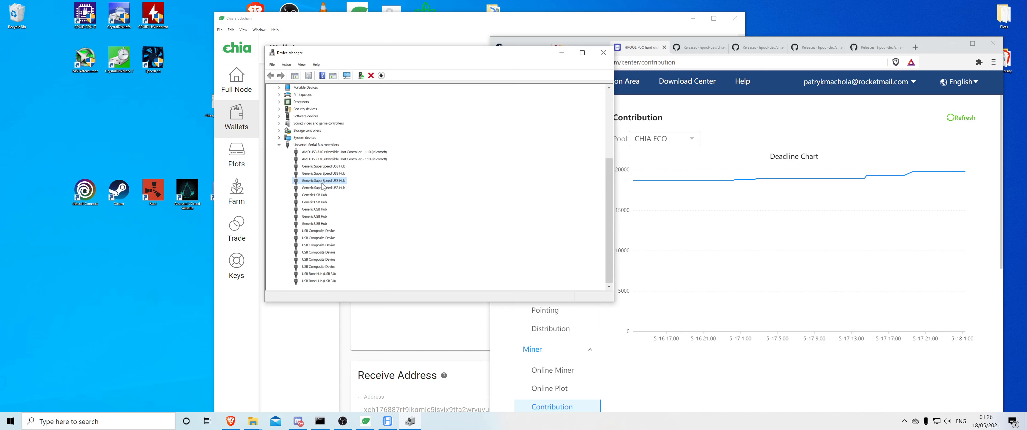
pyautogui.doubleClick(308, 182)
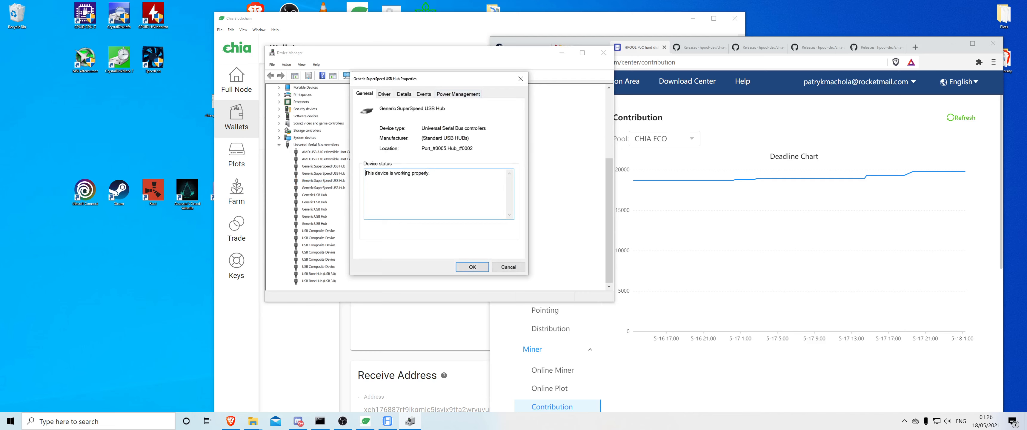
pyautogui.click(451, 96)
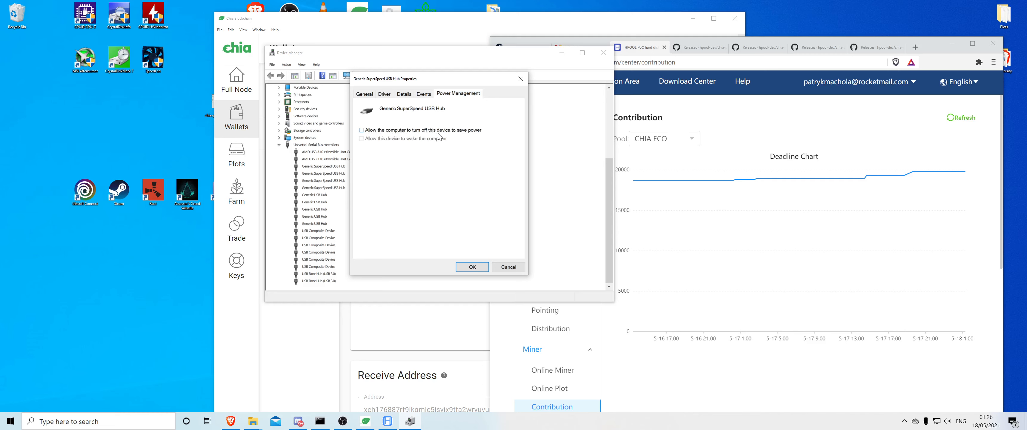
pyautogui.click(514, 266)
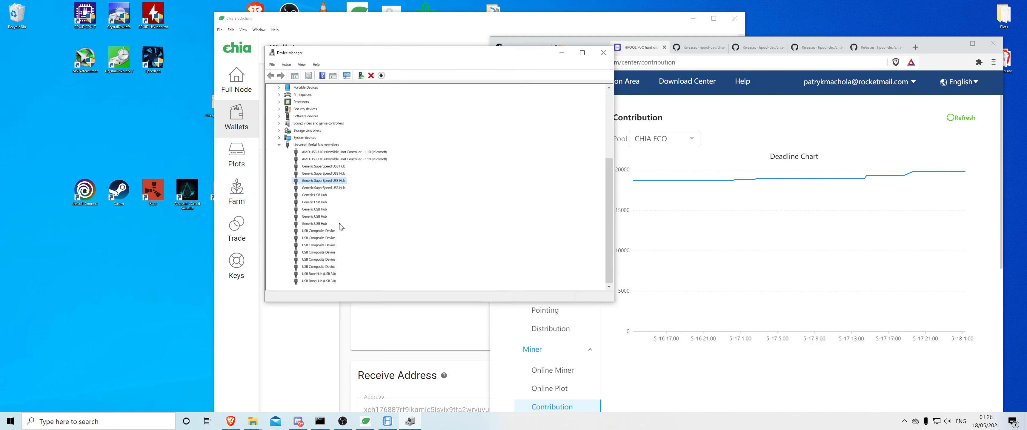
# Check the power management options of a Generic USB Hub and a USB Root Hub (USB 3.0), cancelling each properties dialog
pyautogui.doubleClick(325, 216)
pyautogui.click(458, 94)
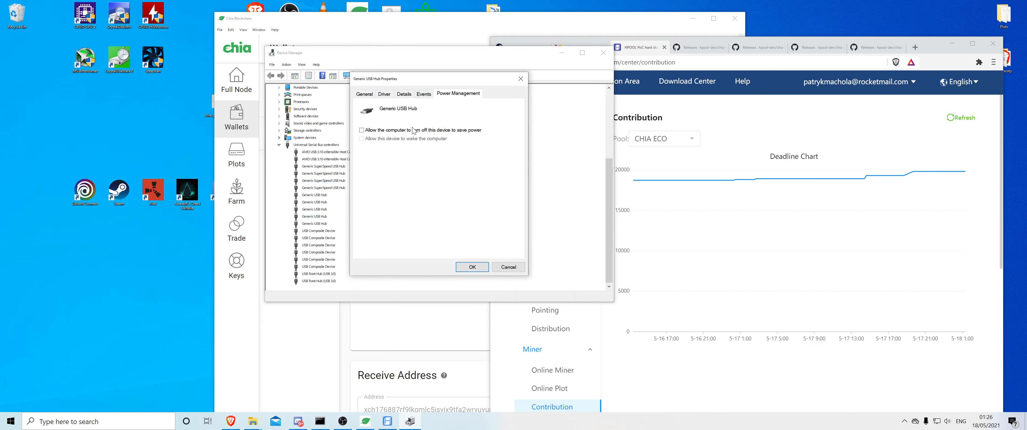
pyautogui.click(509, 267)
pyautogui.doubleClick(318, 281)
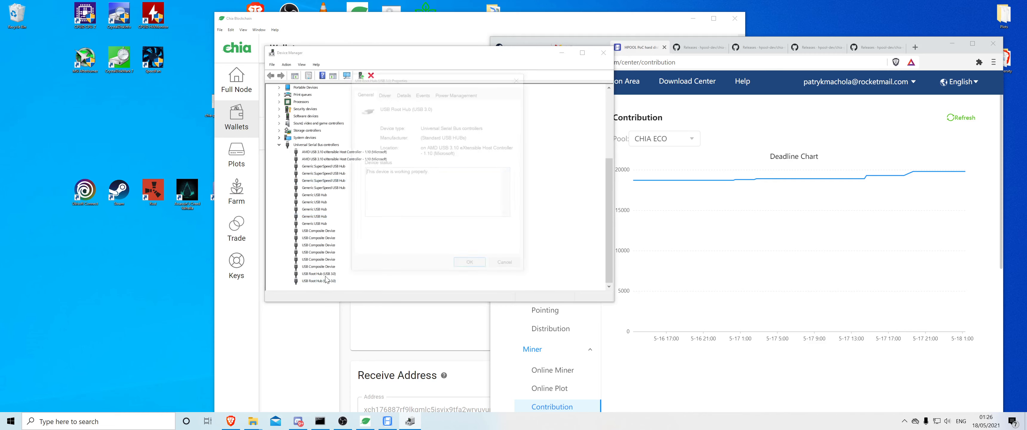
pyautogui.click(458, 93)
pyautogui.click(509, 267)
# Disallow the computer from turning off the Intel Wi-Fi 6 AX200 network adapter to save power, and close Device Manager
pyautogui.click(305, 138)
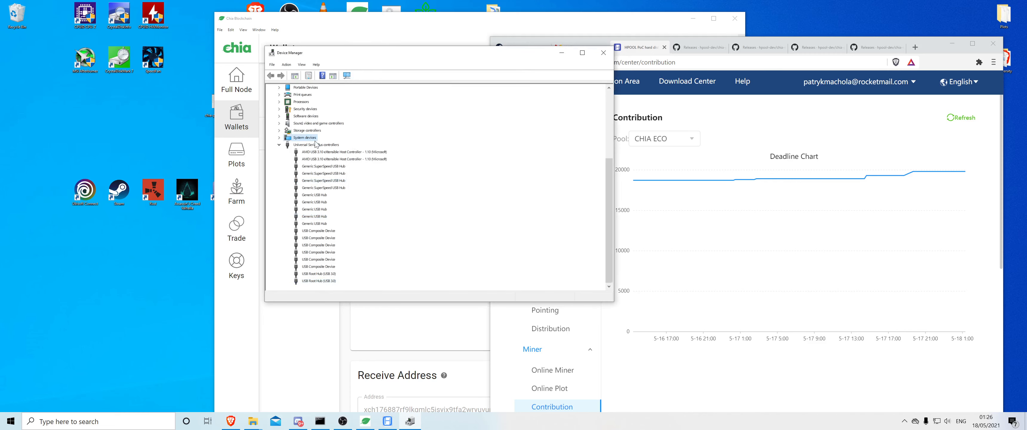
pyautogui.scroll(5, 306, 159)
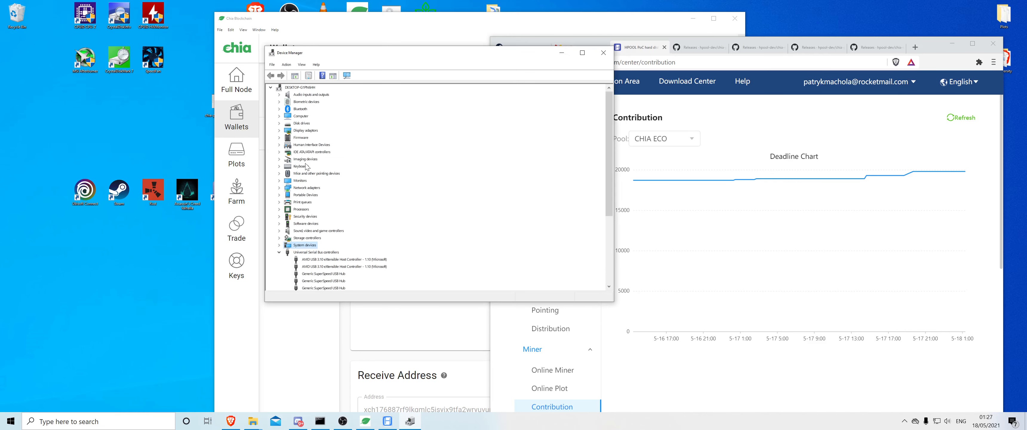
pyautogui.doubleClick(307, 188)
pyautogui.doubleClick(323, 202)
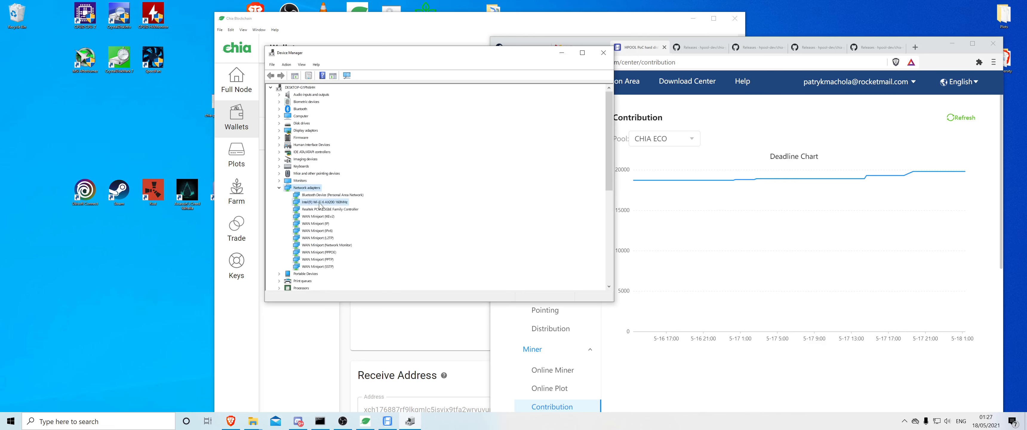
pyautogui.click(488, 101)
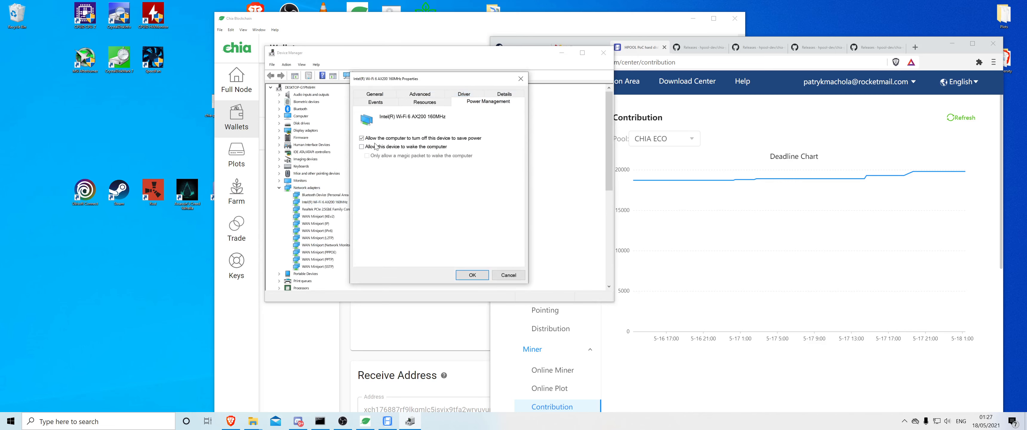
pyautogui.click(402, 140)
pyautogui.click(472, 276)
pyautogui.scroll(-9, 401, 222)
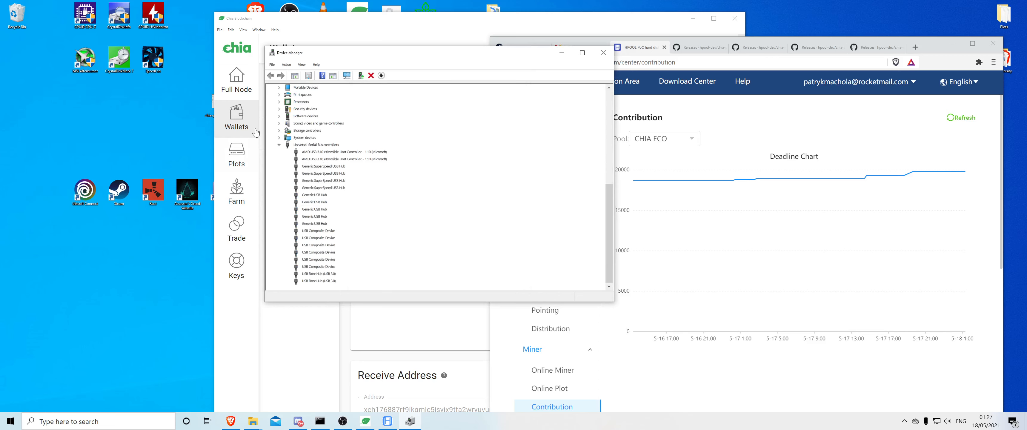
pyautogui.click(603, 52)
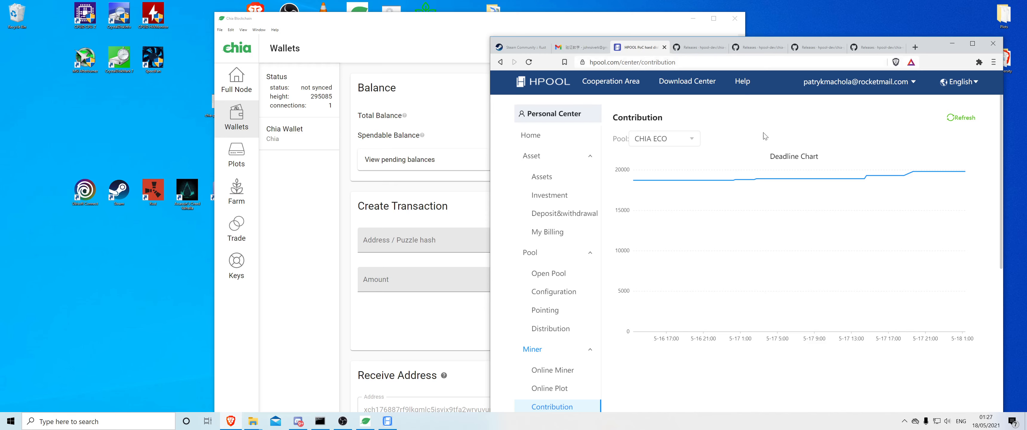
# Open the HPOOL Help page and highlight the support e-mail address under Contact Us
pyautogui.click(744, 81)
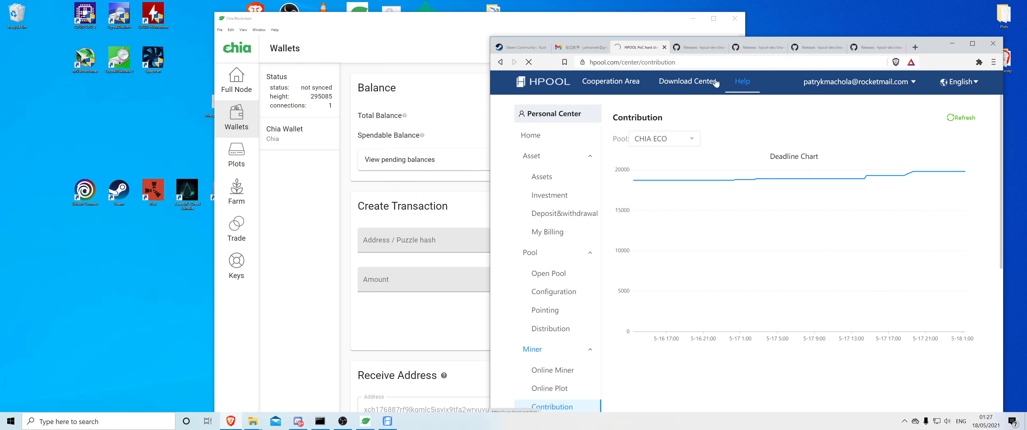
pyautogui.scroll(-5, 873, 299)
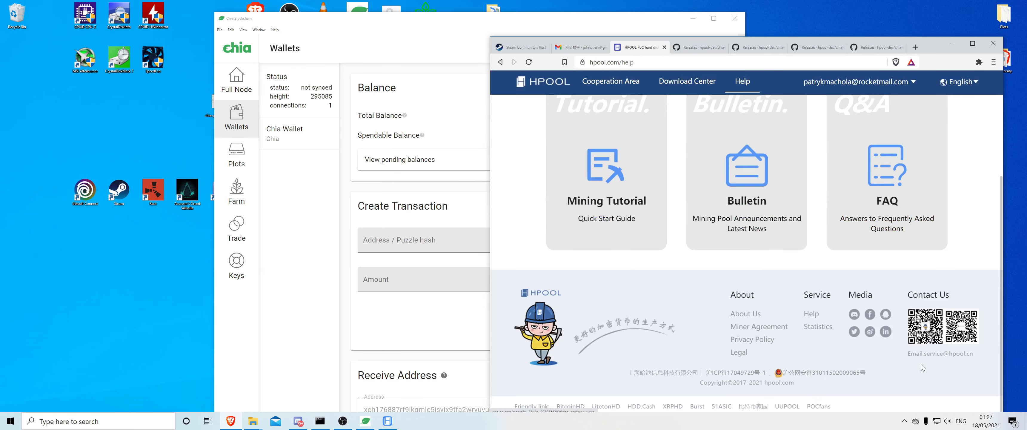
pyautogui.moveTo(910, 353)
pyautogui.mouseDown()
pyautogui.moveTo(977, 358)
pyautogui.moveTo(924, 353)
pyautogui.mouseUp()
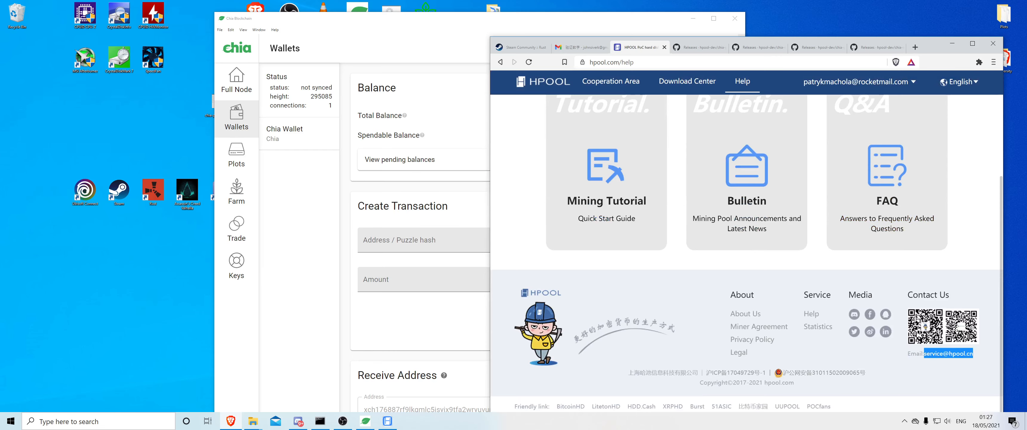
pyautogui.scroll(4, 838, 268)
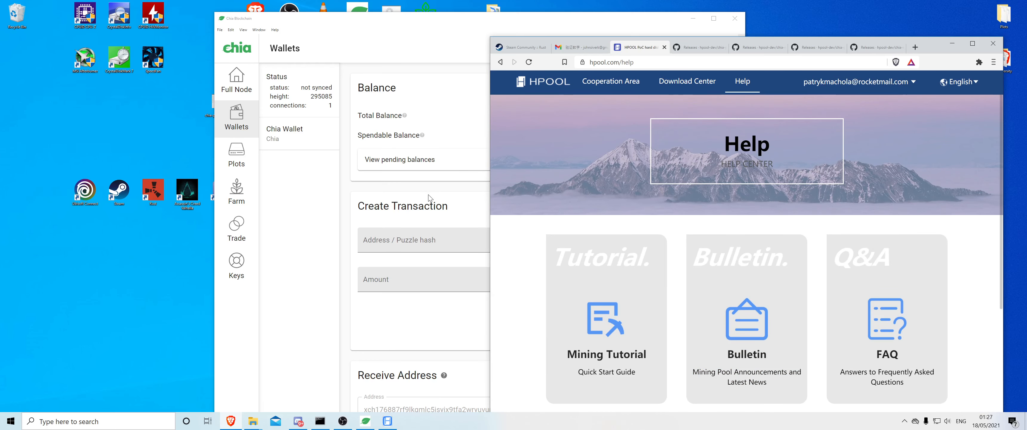
pyautogui.click(691, 55)
pyautogui.click(633, 49)
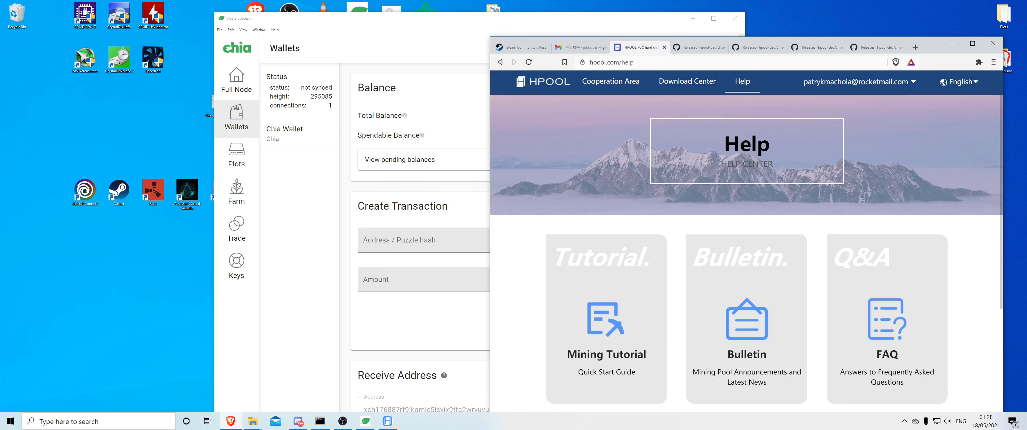